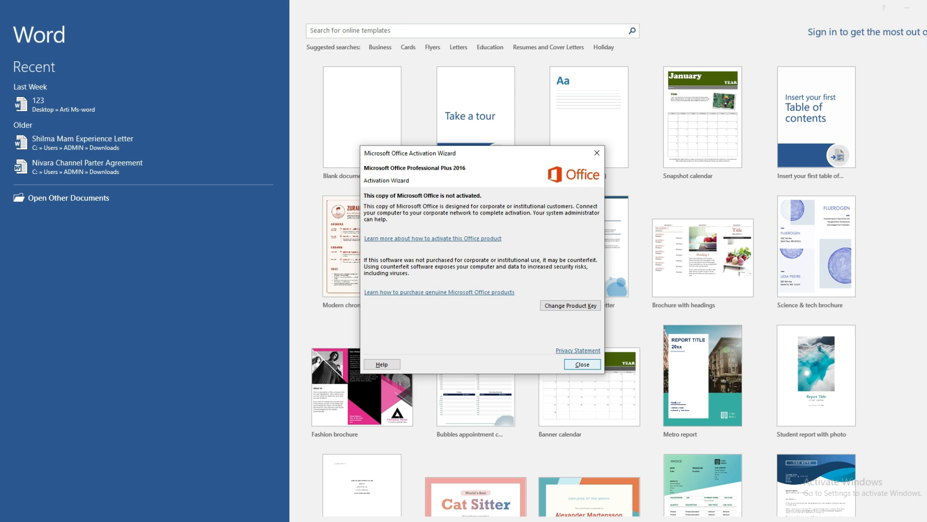
# Step: Dismiss the Office activation notice and create a new blank document
pyautogui.click(582, 364)
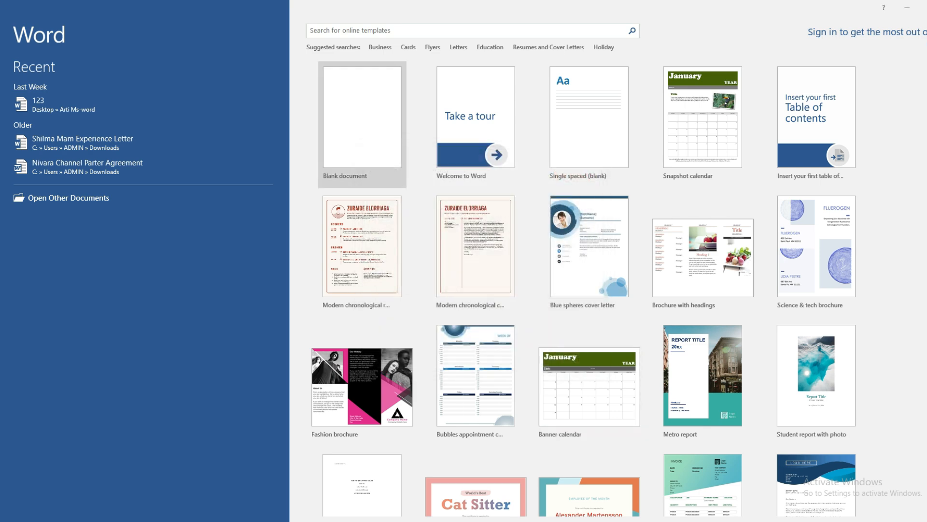
pyautogui.click(364, 129)
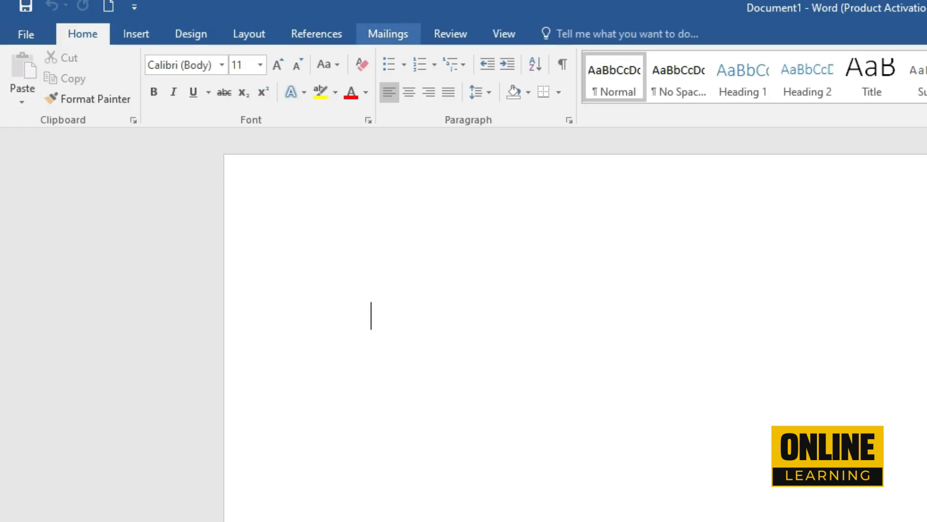
pyautogui.click(136, 33)
pyautogui.click(191, 33)
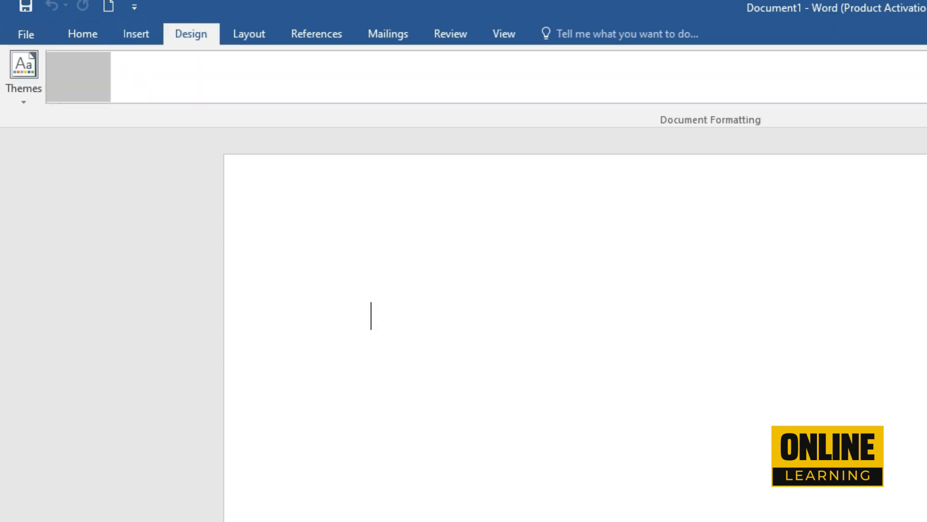
pyautogui.click(249, 34)
pyautogui.click(316, 34)
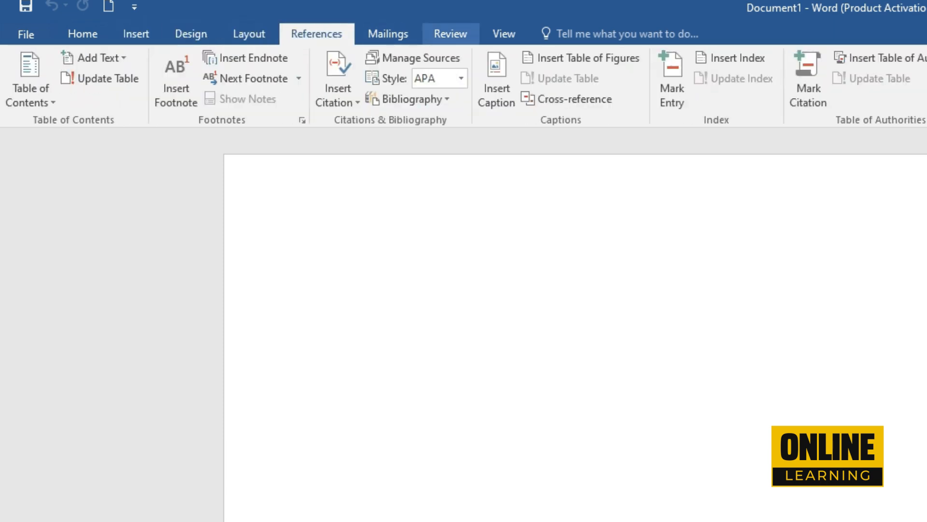
pyautogui.click(450, 34)
pyautogui.click(83, 34)
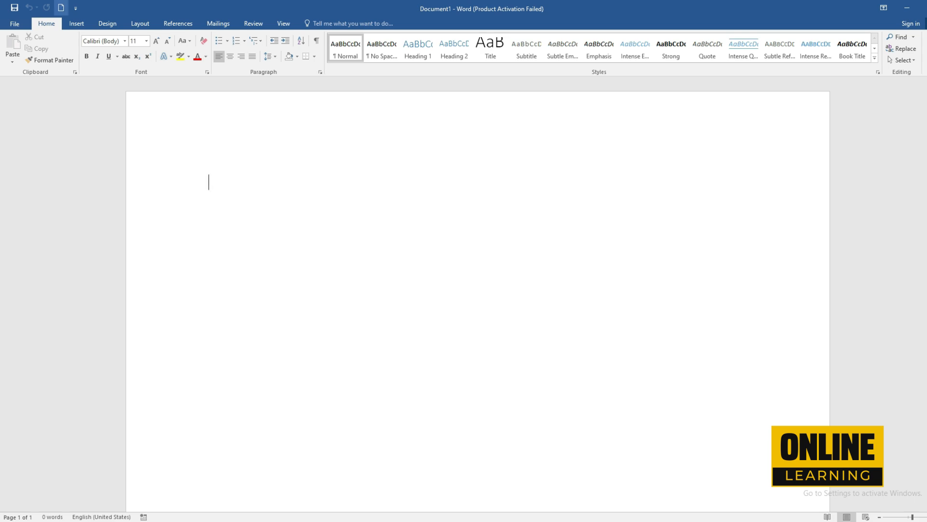
pyautogui.click(14, 23)
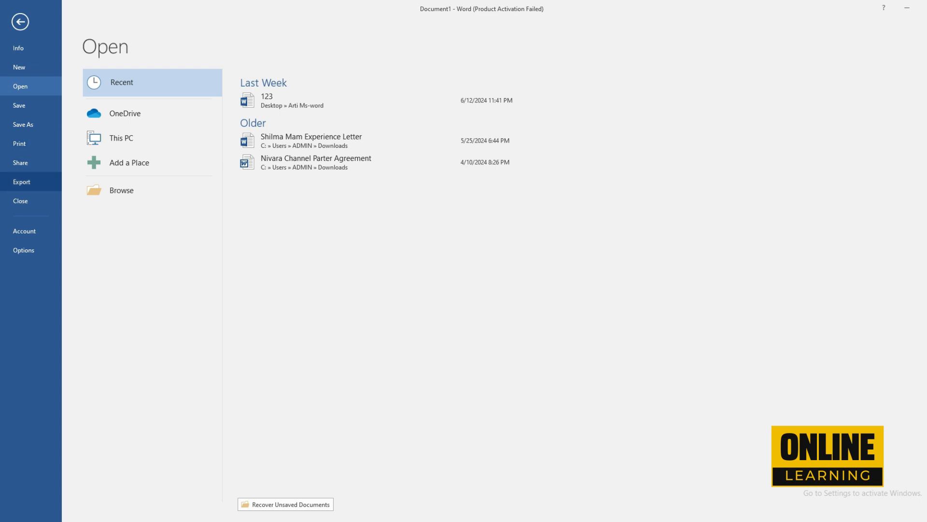
pyautogui.press('Escape')
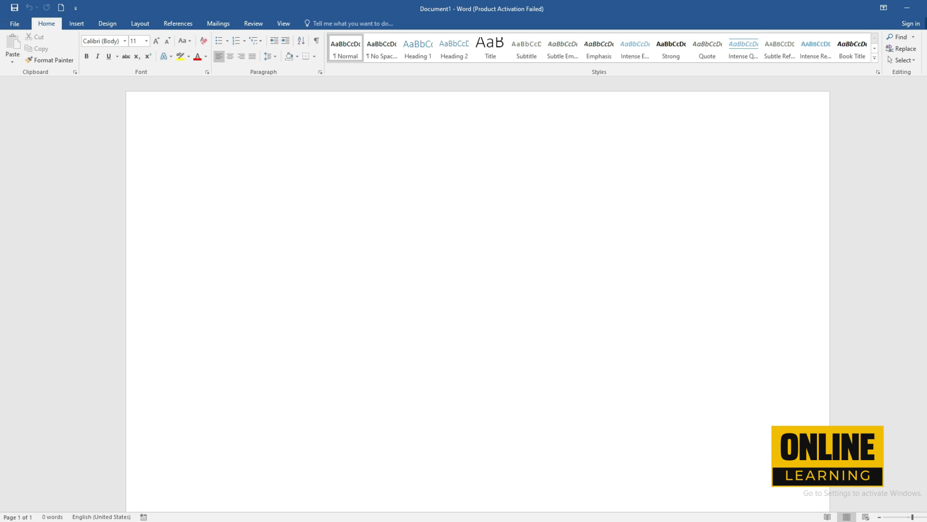
# Step: Generate sample paragraphs in the empty document with the formula =rand()
pyautogui.write('=')
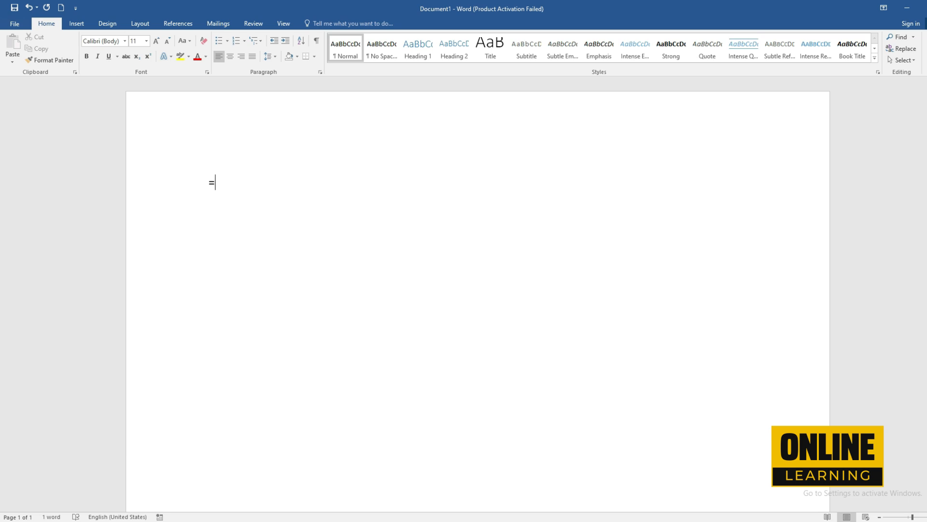
pyautogui.write('rand()')
pyautogui.press('Return')
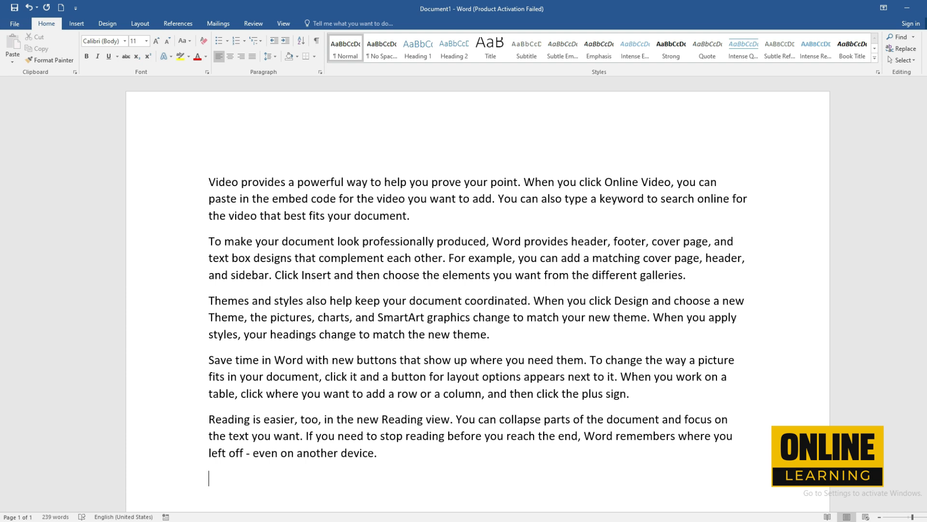
# Step: Cut the whole first paragraph, beginning "Video provides a powerful way", out of the document
pyautogui.moveTo(209, 182); pyautogui.dragTo(354, 199)
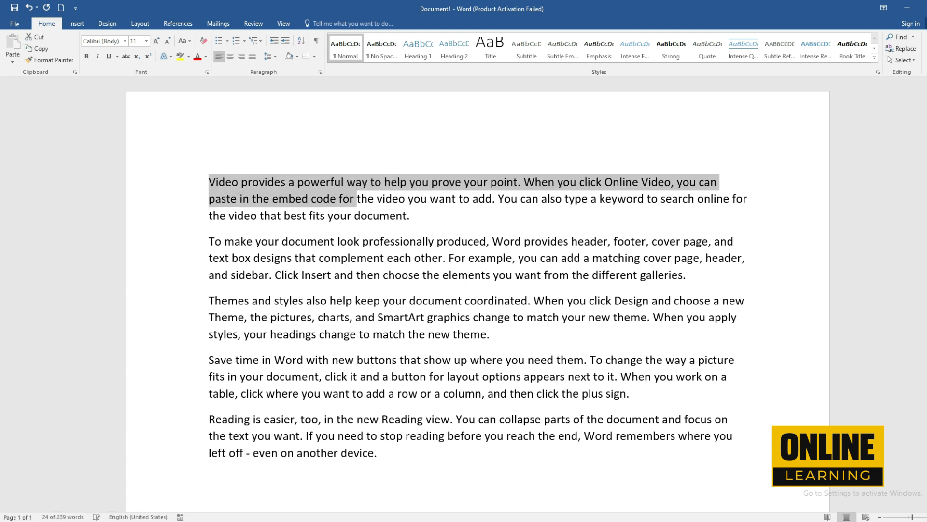
pyautogui.click(343, 198)
pyautogui.moveTo(193, 182); pyautogui.dragTo(193, 216)
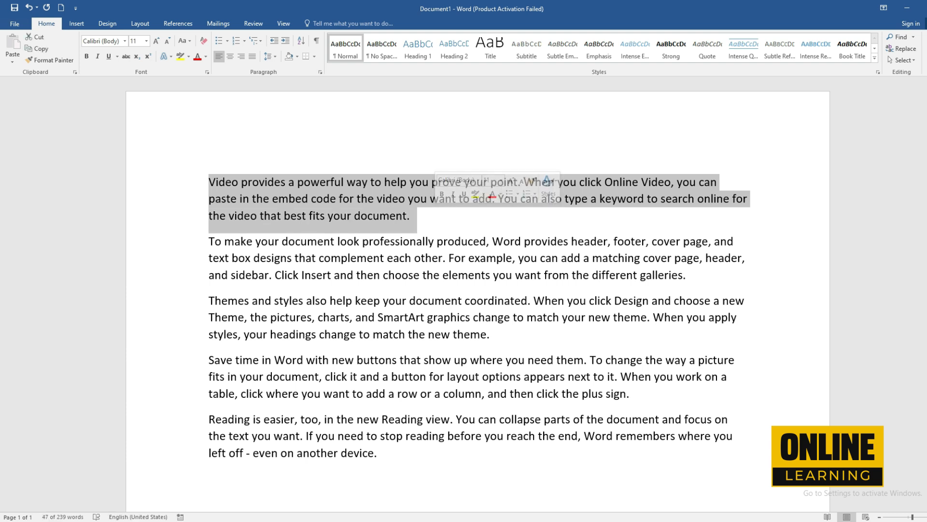
pyautogui.click(410, 216)
pyautogui.moveTo(193, 182); pyautogui.dragTo(193, 215)
pyautogui.hotkey('ctrl', 'c')
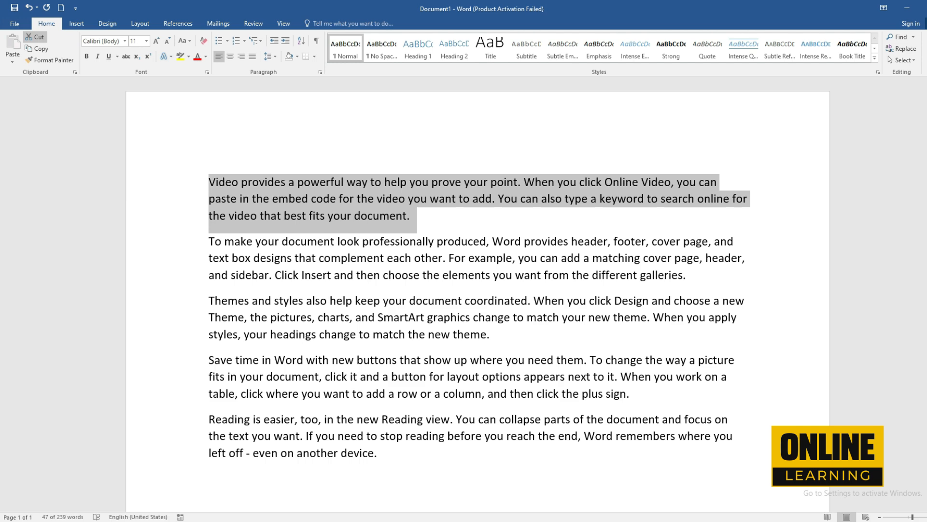
pyautogui.click(35, 36)
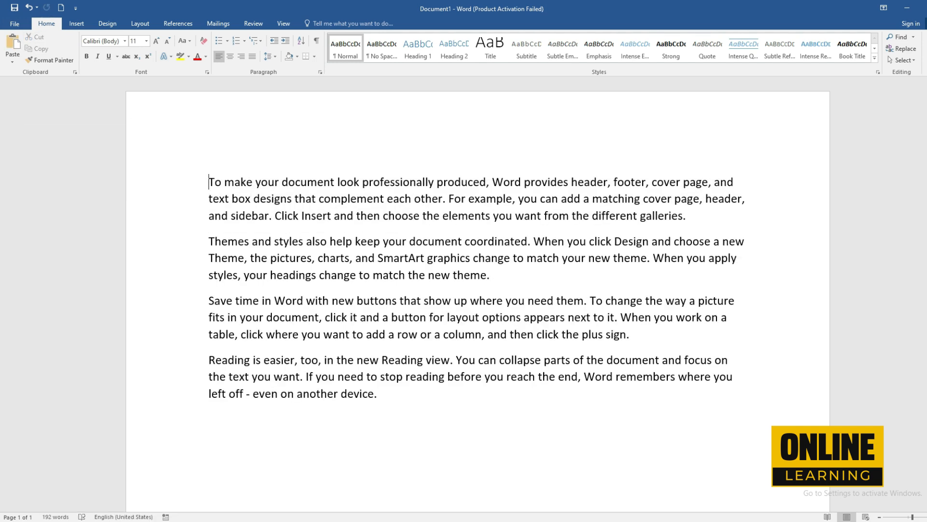
# Step: Add a new line after the "Save time in Word" paragraph and paste the cut paragraph there six times
pyautogui.click(630, 334)
pyautogui.press('Return')
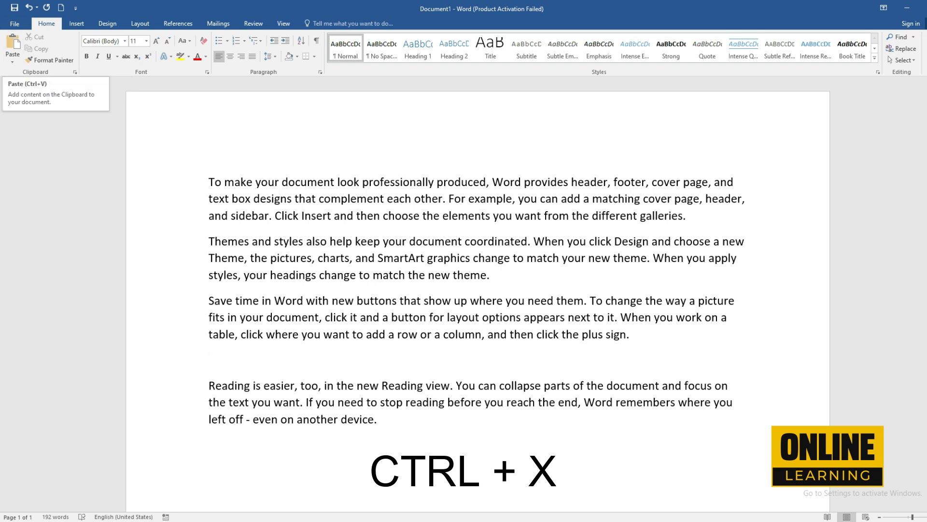
pyautogui.hotkey('ctrl', 'v')
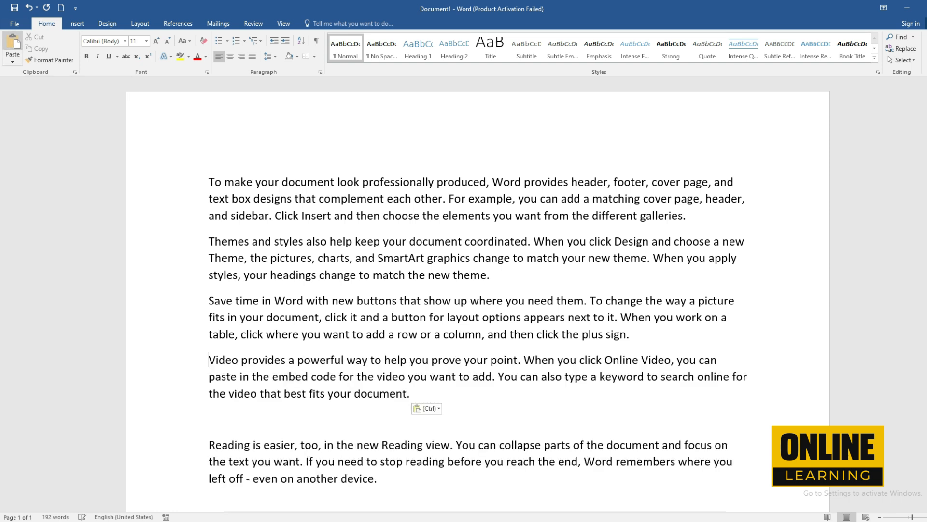
pyautogui.hotkey('ctrl', 'v')
pyautogui.hotkey('ctrl', 'v')
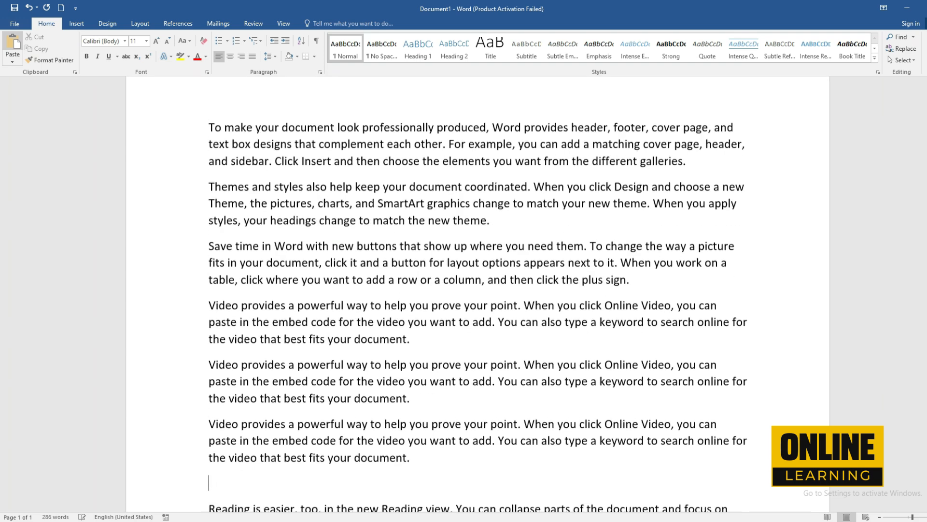
pyautogui.hotkey('ctrl', 'v')
pyautogui.hotkey('ctrl', 'v')
pyautogui.hotkey('ctrl', 'v')
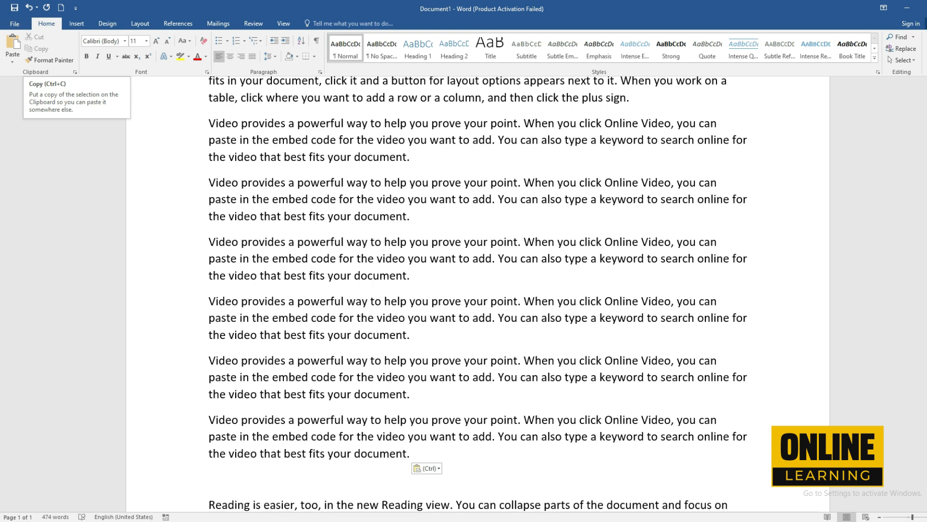
# Step: Copy the document's first two paragraphs and paste them on the empty line after the final "Reading is easier" paragraph
pyautogui.scroll(3, 478, 290)
pyautogui.scroll(2, 478, 289)
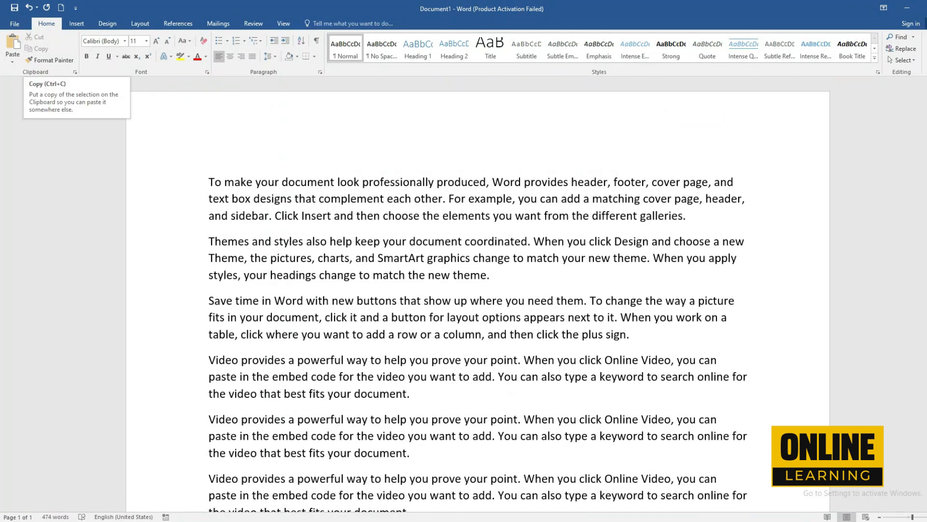
pyautogui.hotkey('ctrl', 'c')
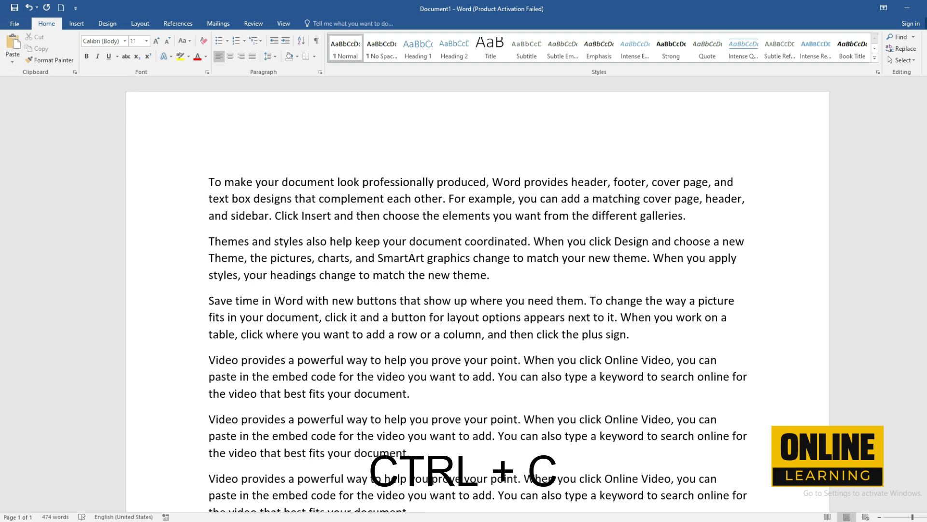
pyautogui.moveTo(209, 182); pyautogui.dragTo(493, 275)
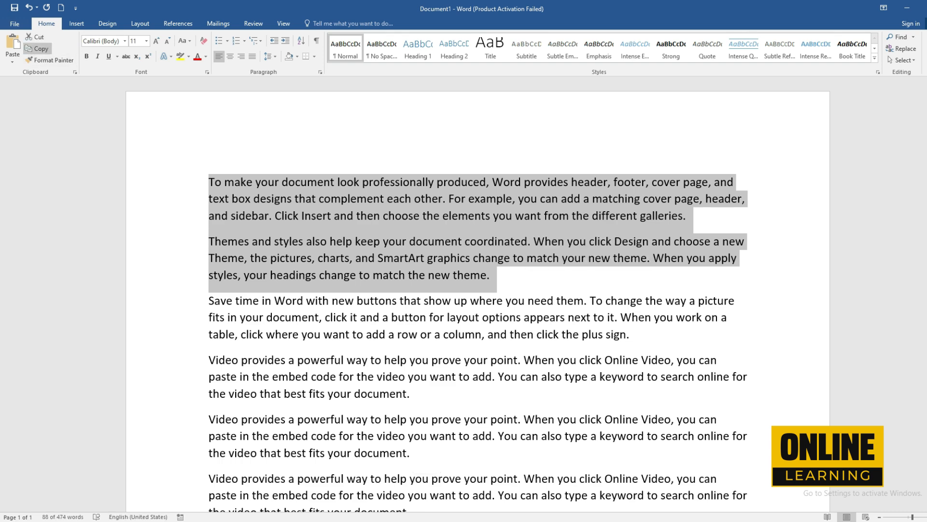
pyautogui.scroll(-7, 478, 270)
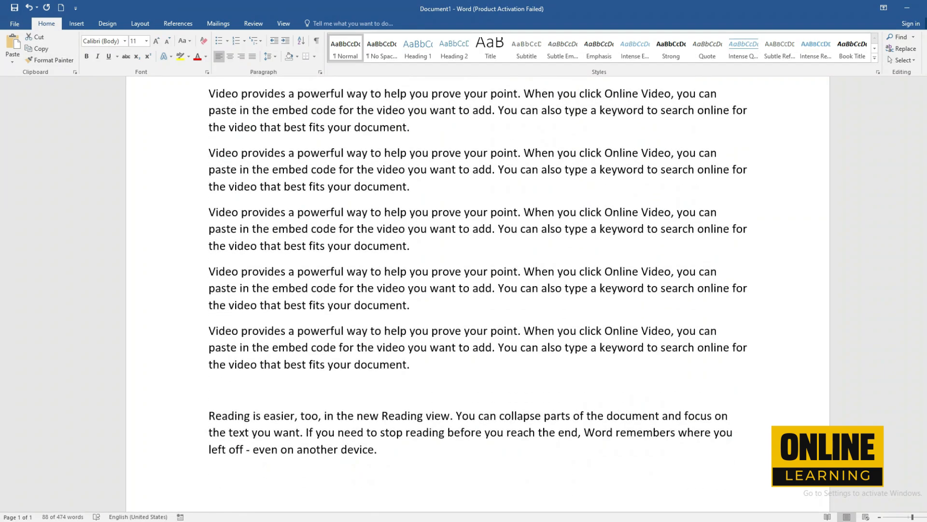
pyautogui.scroll(-3, 478, 271)
pyautogui.click(209, 295)
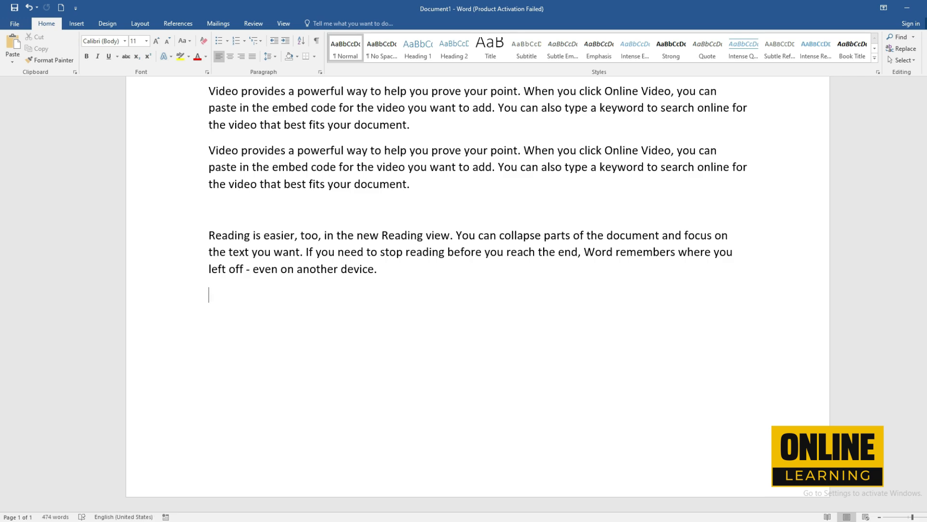
pyautogui.click(13, 43)
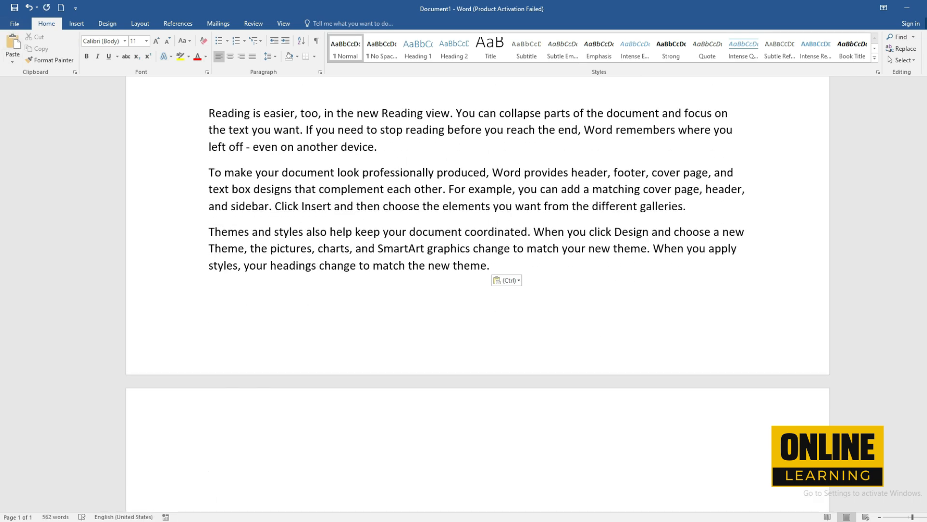
pyautogui.moveTo(211, 172); pyautogui.dragTo(506, 267)
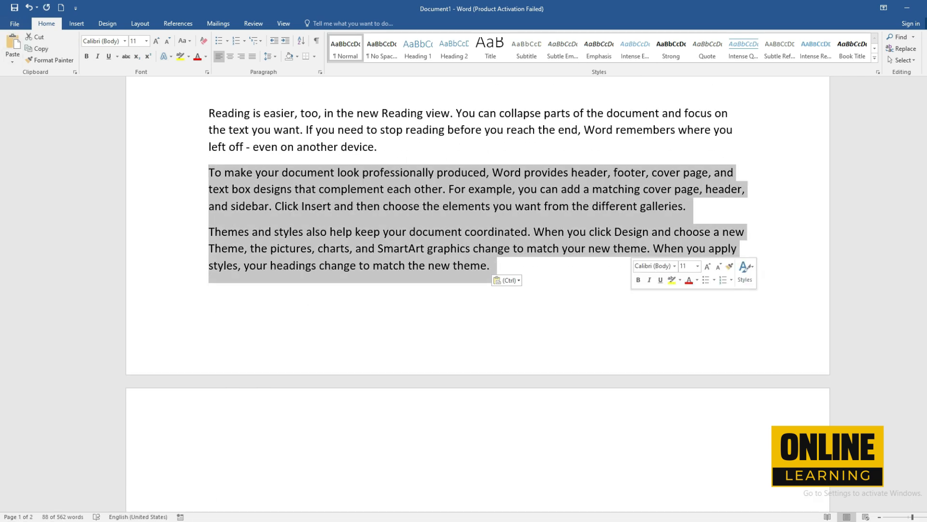
pyautogui.scroll(10, 478, 290)
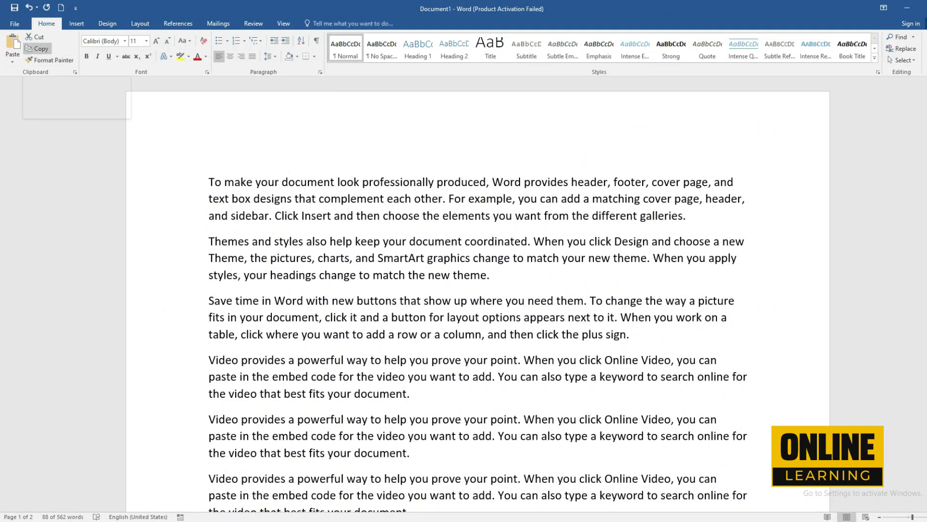
pyautogui.moveTo(209, 182); pyautogui.dragTo(739, 452)
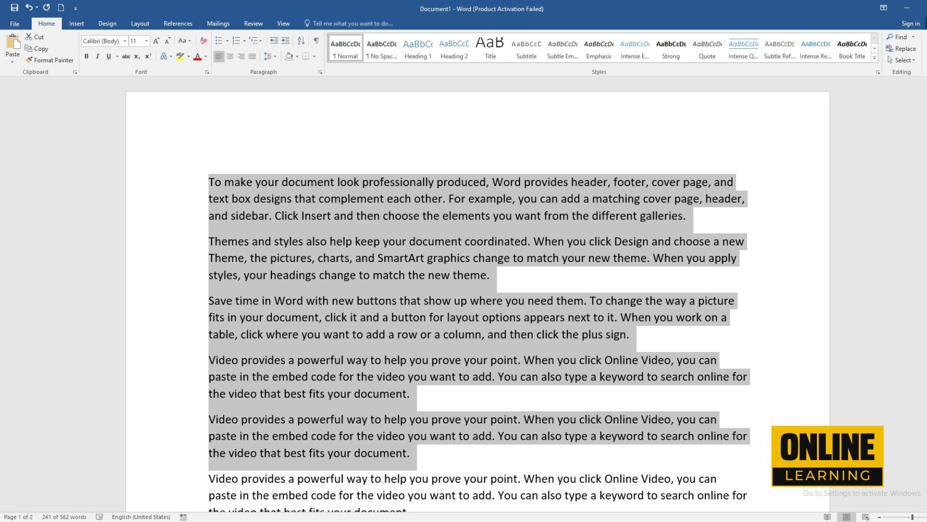
pyautogui.click(357, 275)
pyautogui.click(350, 275)
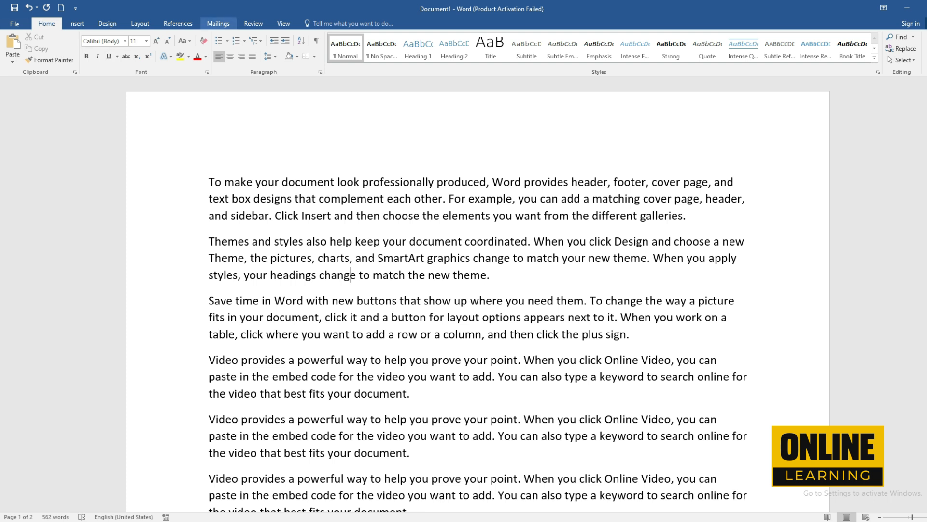
pyautogui.moveTo(209, 183); pyautogui.dragTo(498, 377)
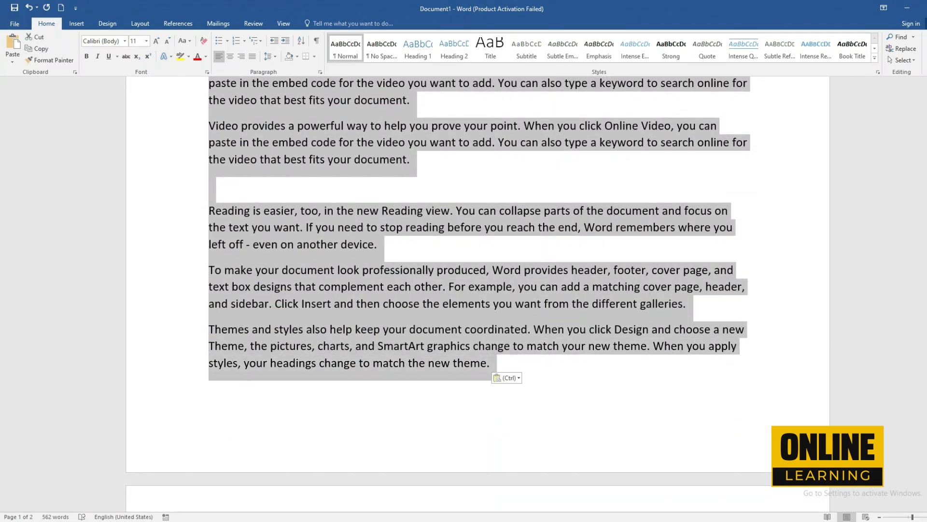
pyautogui.click(490, 363)
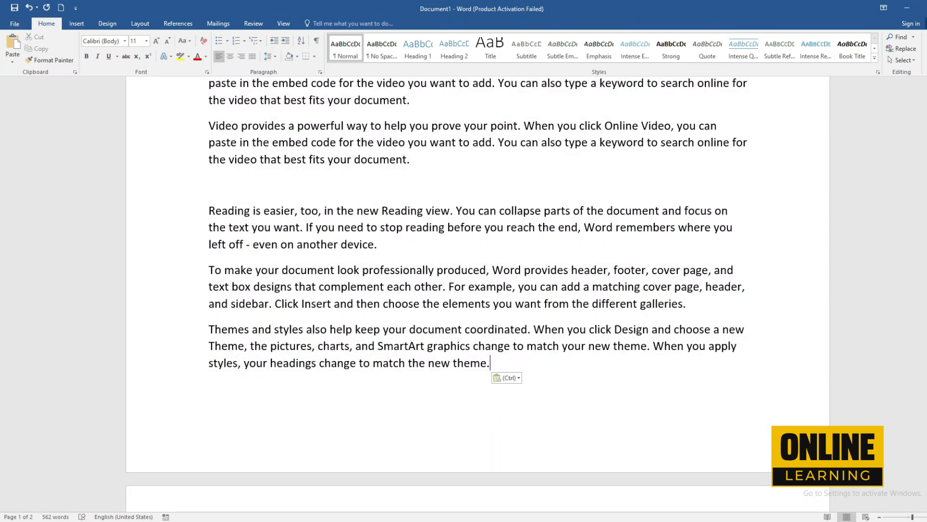
pyautogui.scroll(10, 478, 294)
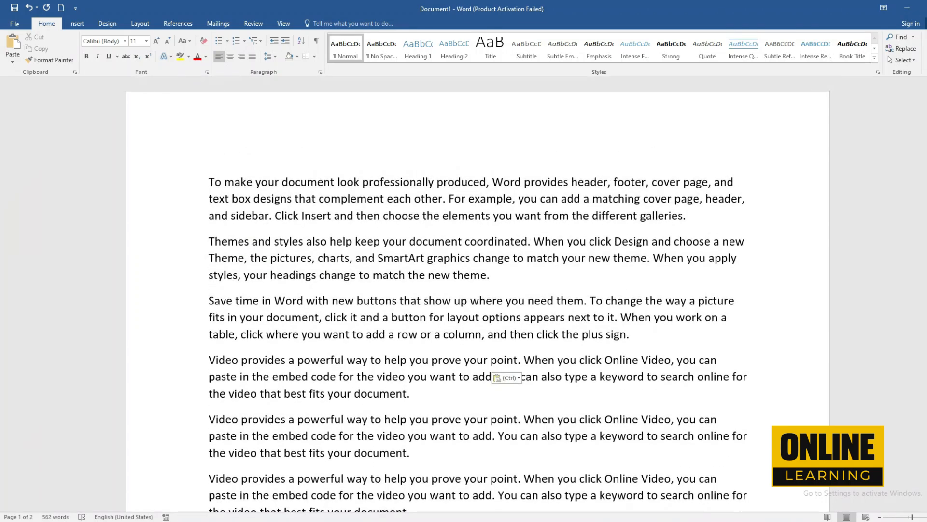
# Step: Change the font of the entire document text to Times New Roman
pyautogui.hotkey('ctrl', 'a')
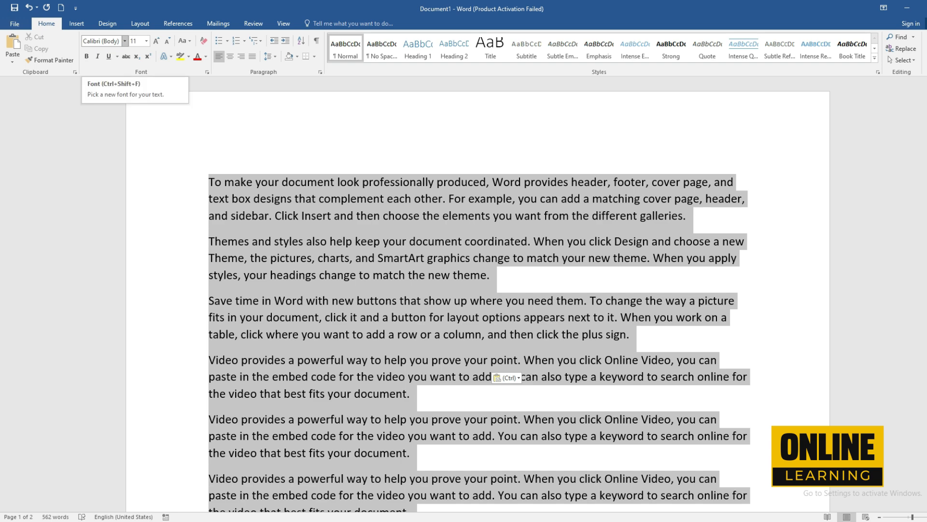
pyautogui.click(125, 41)
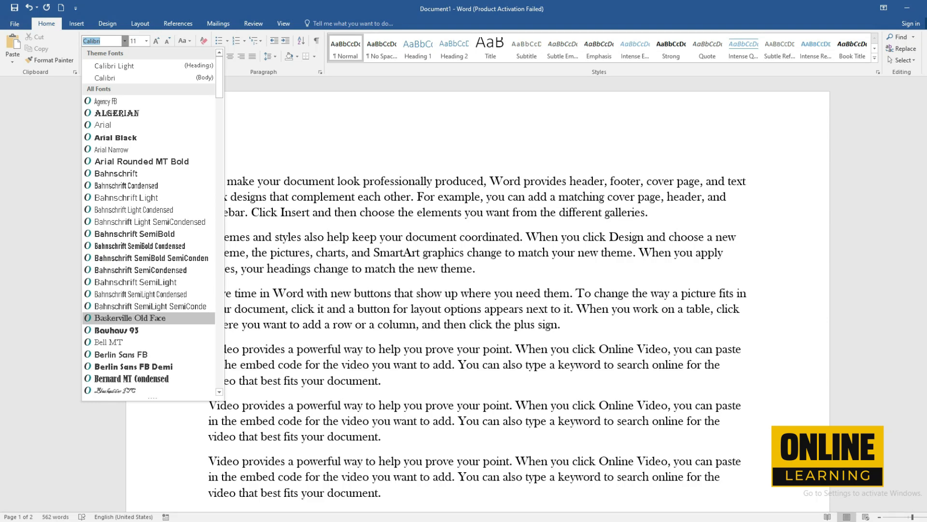
pyautogui.write('Times New Ro')
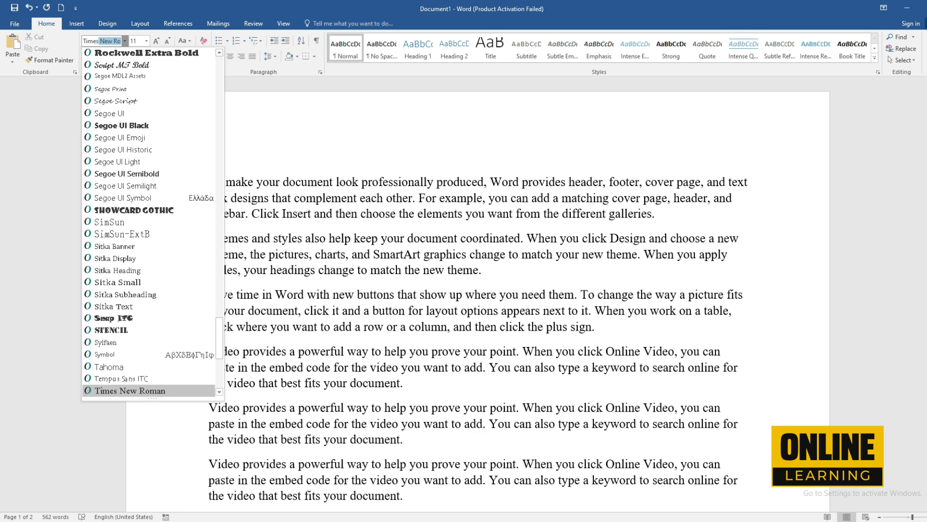
pyautogui.press('Return')
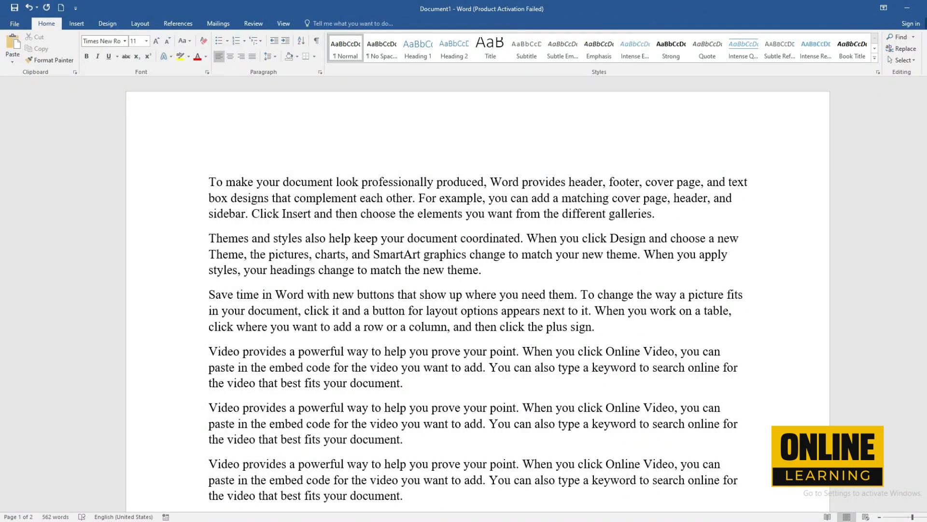
# Step: Change the font of the first paragraph, beginning "To make your document look", to Comic Sans MS
pyautogui.click(250, 270)
pyautogui.click(226, 181)
pyautogui.moveTo(208, 182); pyautogui.dragTo(662, 214)
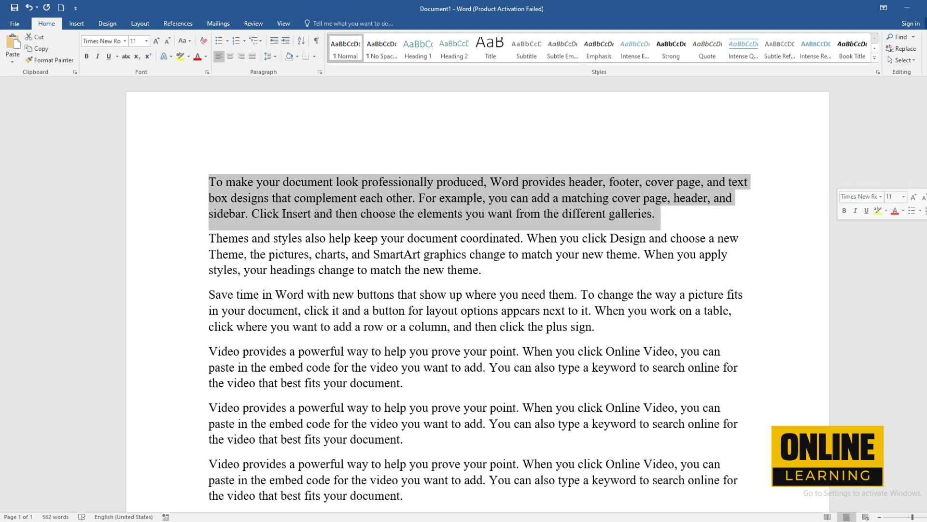
pyautogui.click(125, 41)
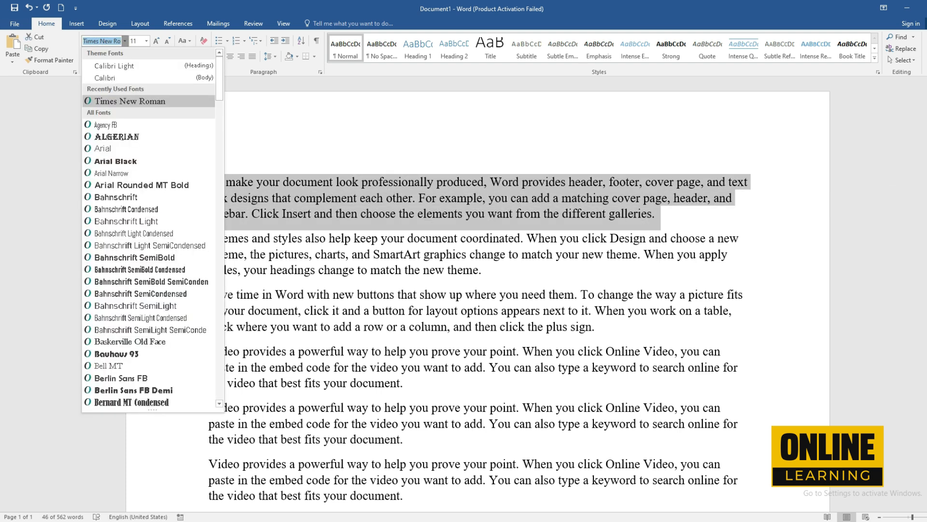
pyautogui.write('Comics')
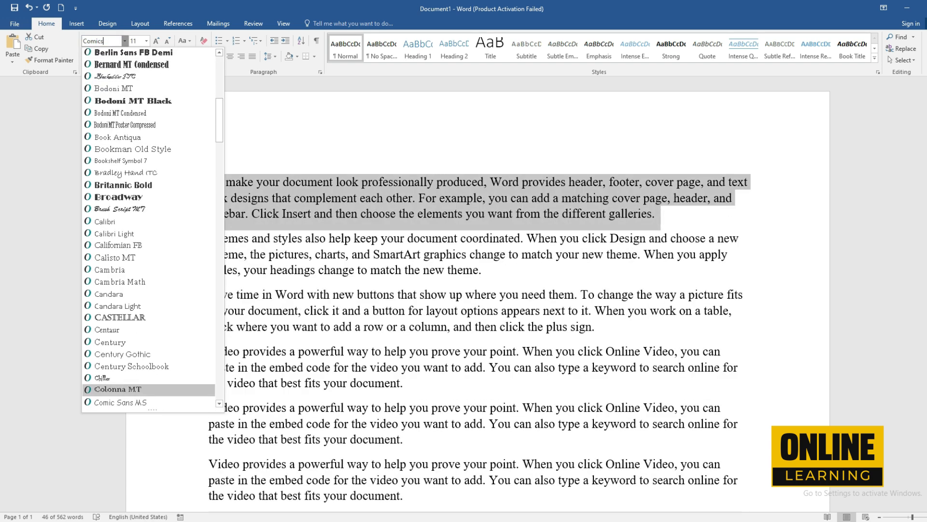
pyautogui.click(121, 401)
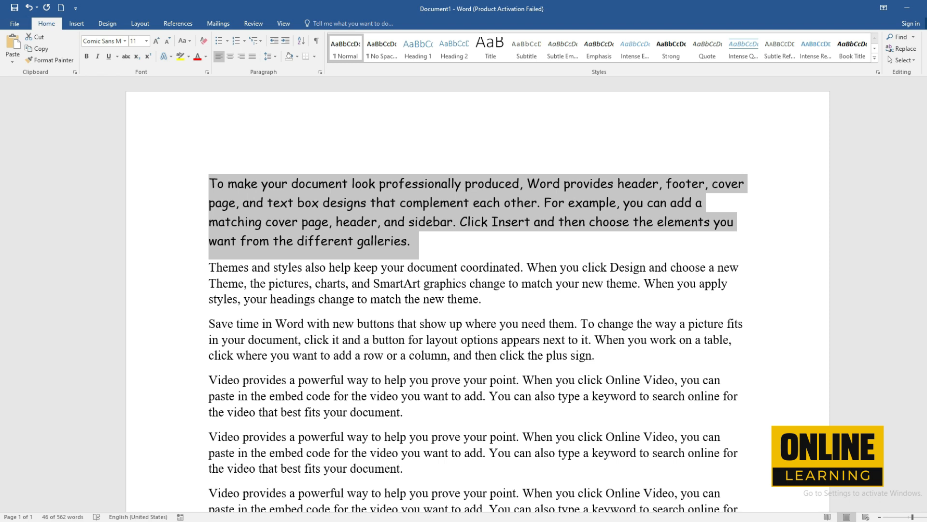
pyautogui.click(396, 284)
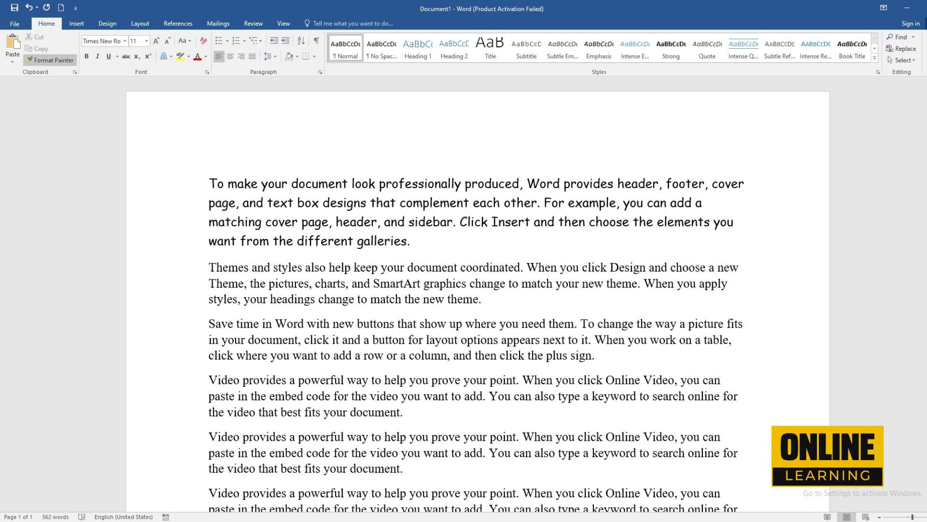
# Step: Select the entire document text, set its font size to 100, and return it to 11
pyautogui.moveTo(210, 184); pyautogui.dragTo(454, 513)
pyautogui.scroll(2, 454, 299)
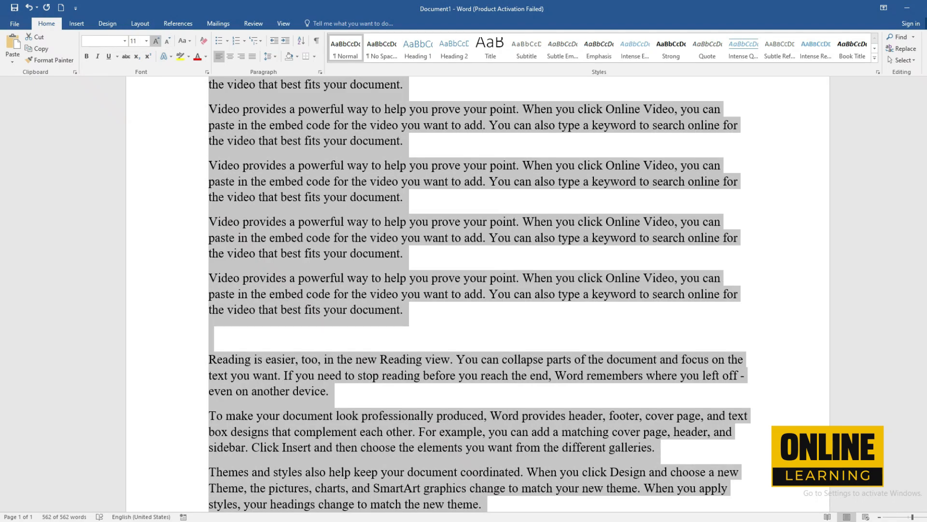
pyautogui.click(147, 40)
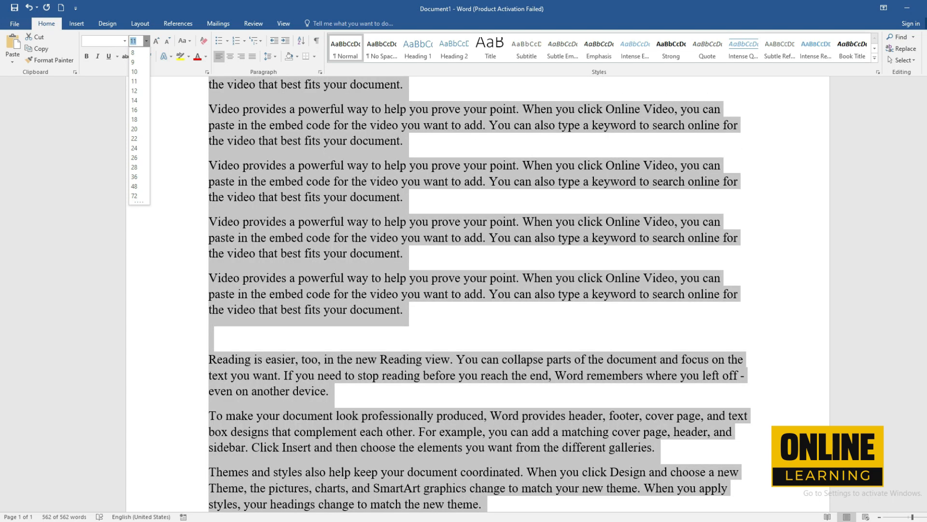
pyautogui.write('100')
pyautogui.press('Return')
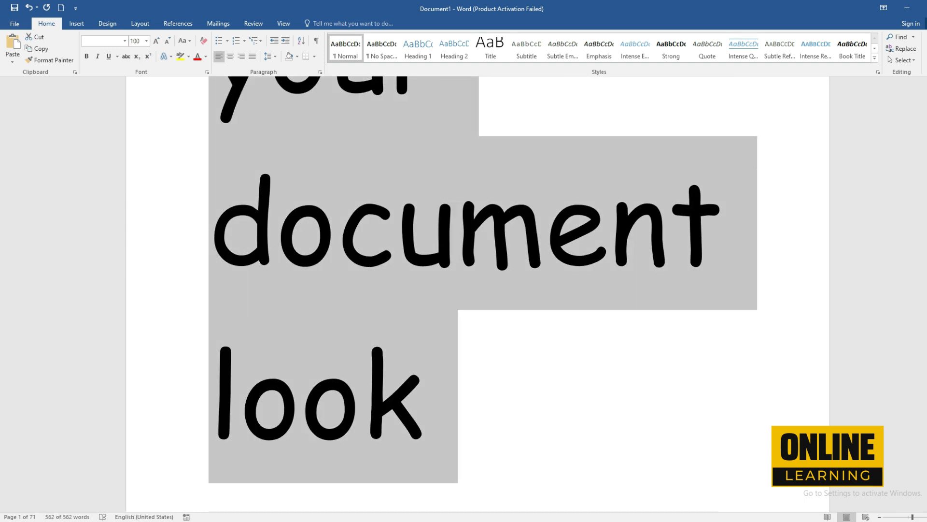
pyautogui.click(146, 41)
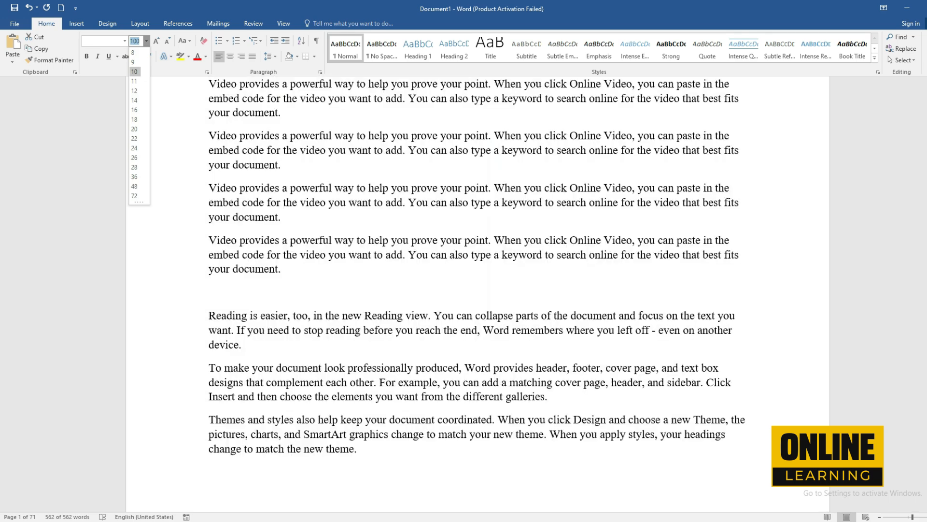
pyautogui.click(137, 81)
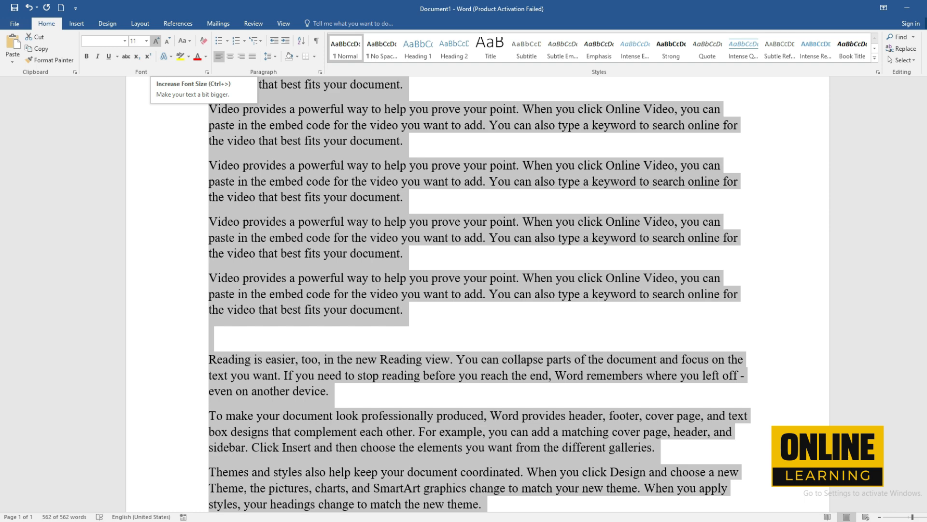
# Step: Increase the font size of the entire text one increment at a time up to 18
pyautogui.click(156, 41)
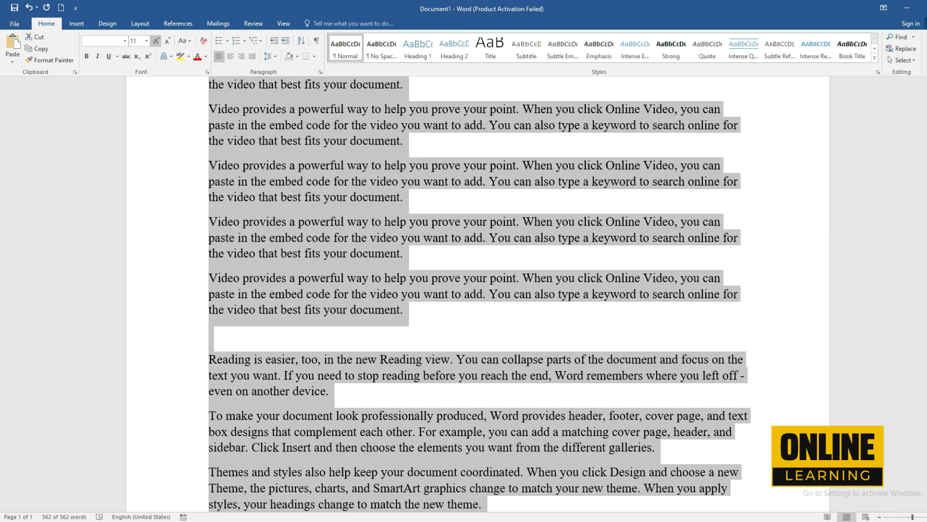
pyautogui.click(156, 41)
pyautogui.click(155, 41)
pyautogui.click(155, 41)
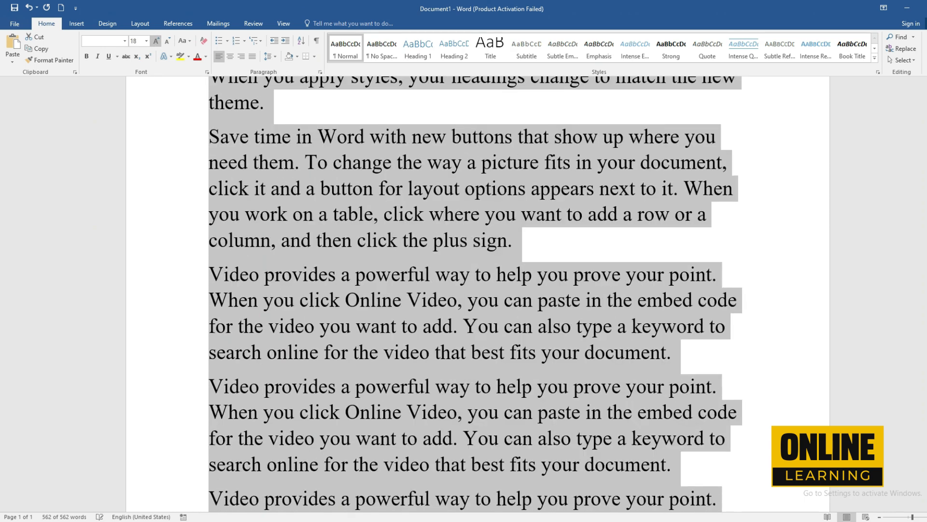
# Step: Decrease the font size of the entire text one increment at a time down to 3
pyautogui.click(167, 41)
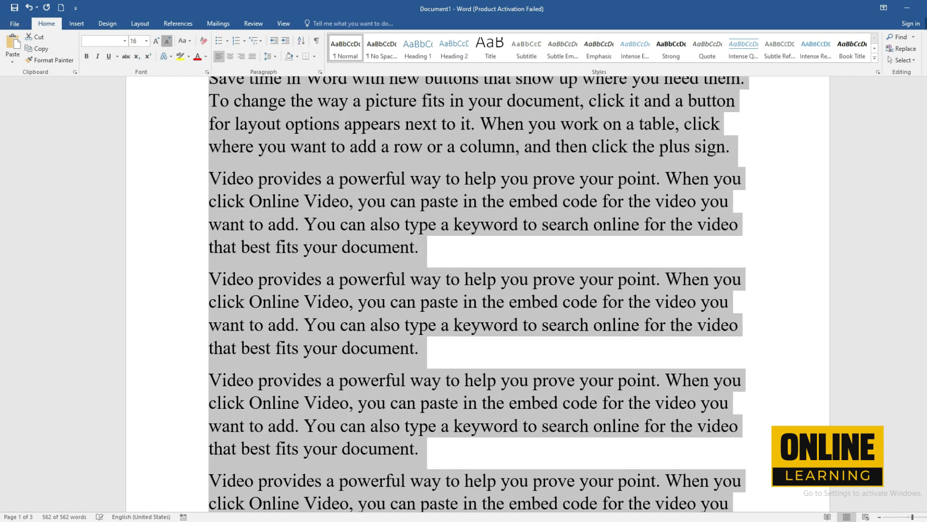
pyautogui.click(166, 41)
pyautogui.click(167, 41)
pyautogui.click(166, 41)
pyautogui.click(166, 41)
pyautogui.click(167, 41)
pyautogui.click(166, 41)
pyautogui.click(166, 41)
pyautogui.click(166, 41)
pyautogui.click(166, 41)
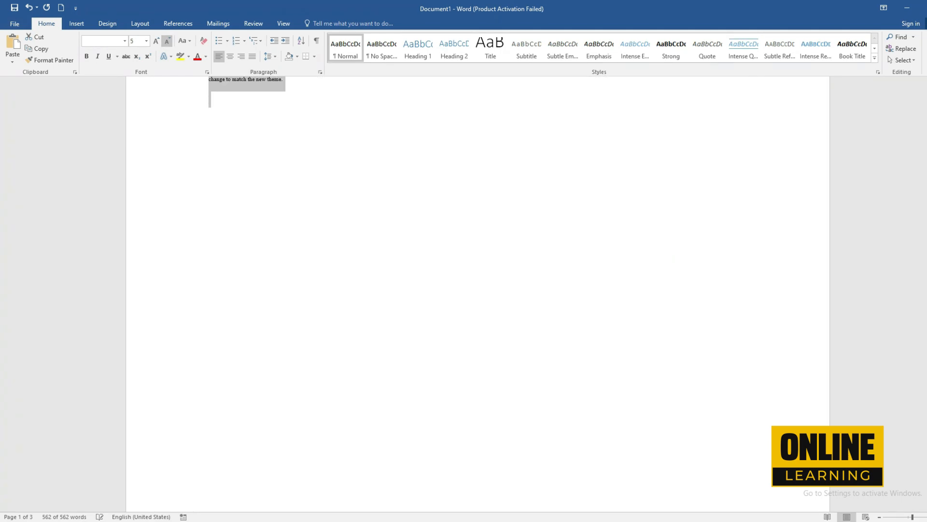
pyautogui.click(156, 41)
pyautogui.click(167, 41)
pyautogui.click(167, 41)
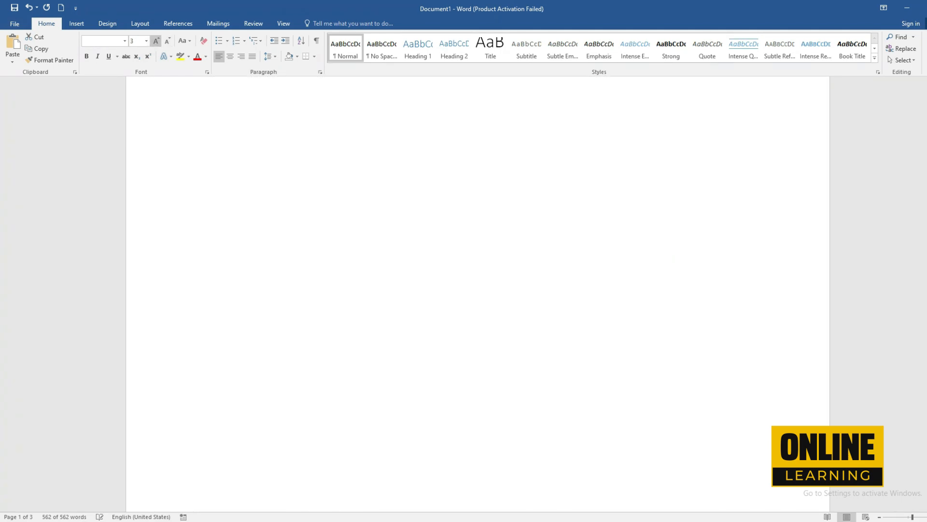
# Step: Increase the font size of the entire text one increment at a time to reach 12
pyautogui.click(155, 41)
pyautogui.click(155, 41)
pyautogui.click(156, 41)
pyautogui.click(156, 41)
pyautogui.click(156, 41)
pyautogui.click(155, 42)
pyautogui.click(155, 41)
pyautogui.click(155, 41)
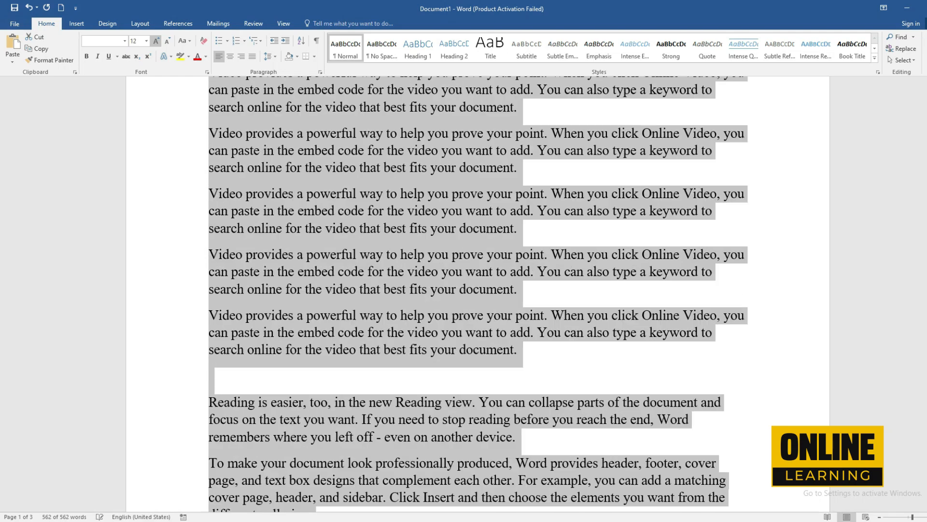
pyautogui.click(155, 41)
pyautogui.click(167, 41)
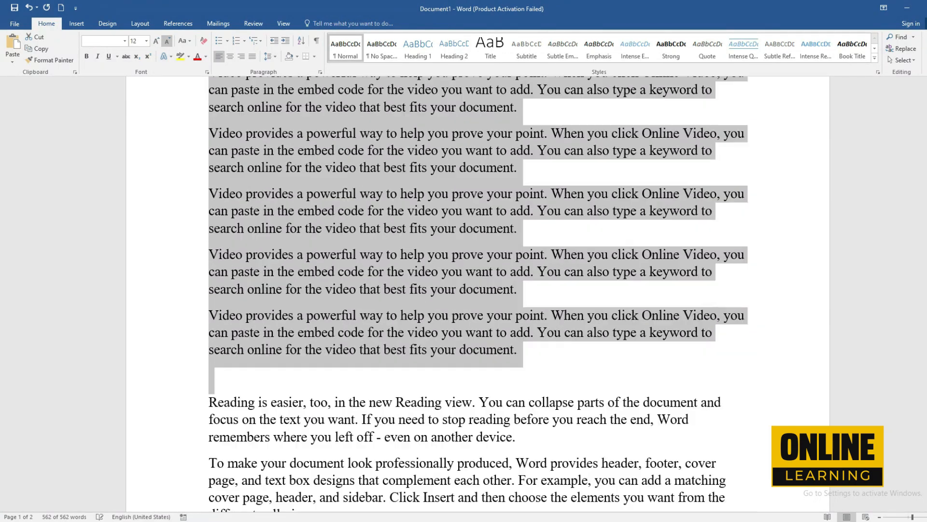
# Step: Clear all formatting from the entire document text
pyautogui.scroll(5, 478, 290)
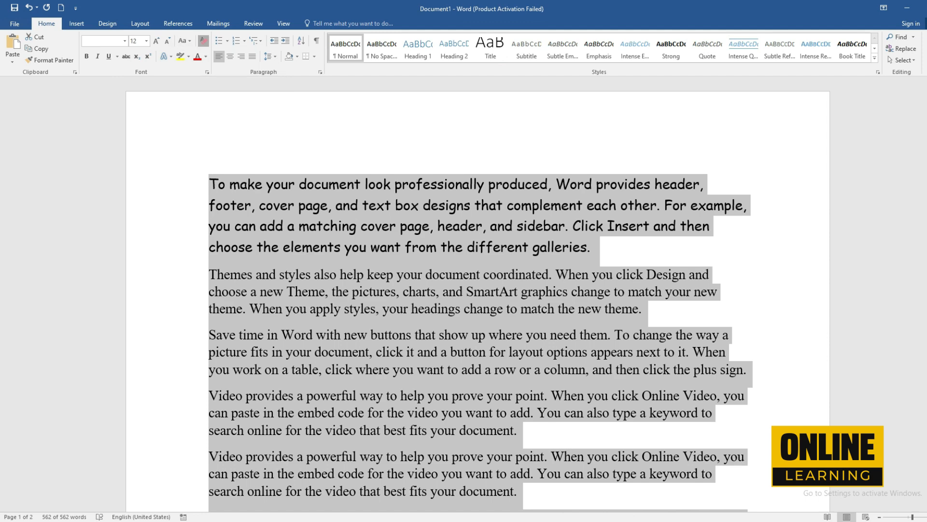
pyautogui.click(203, 41)
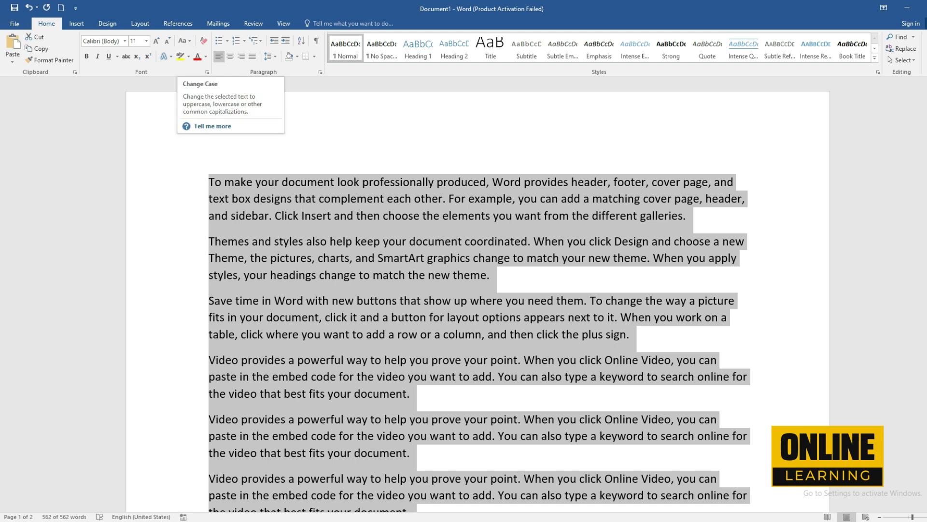
# Step: Change the case of the entire text to lowercase, followed by Sentence case
pyautogui.click(185, 41)
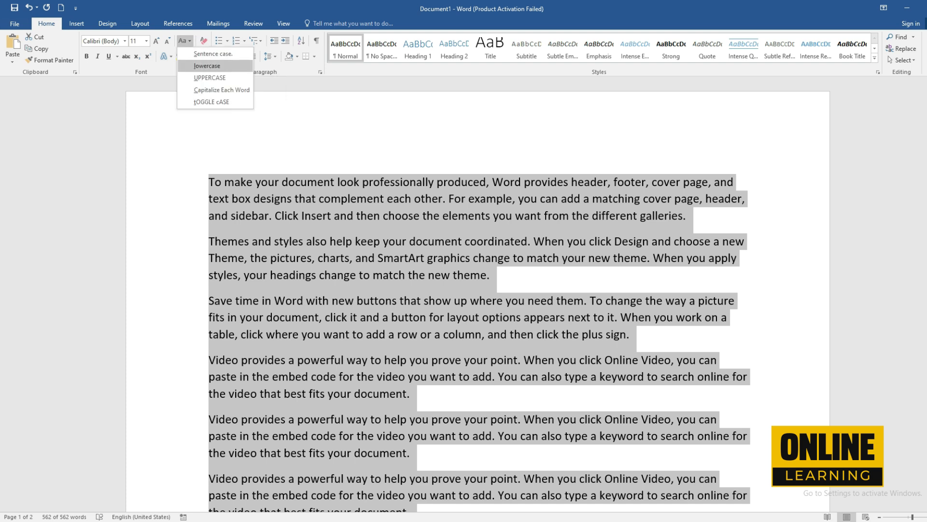
pyautogui.click(206, 65)
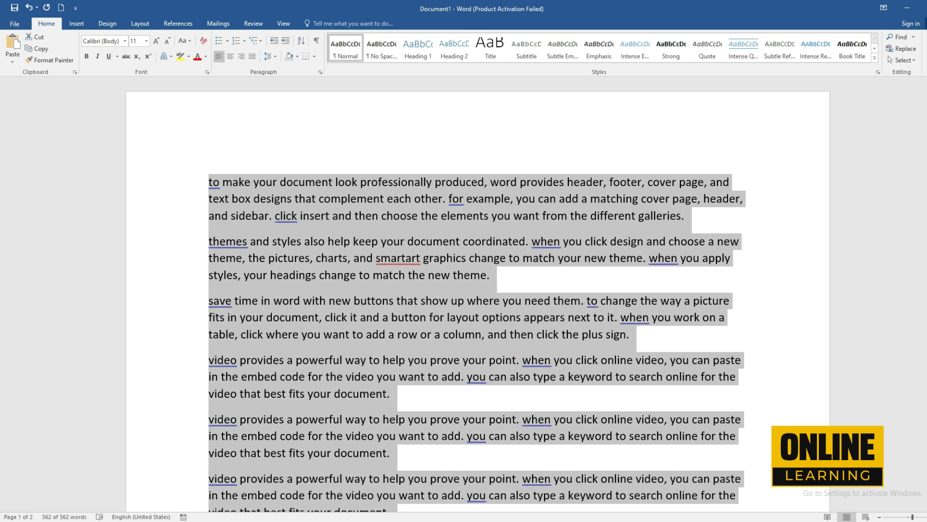
pyautogui.click(185, 41)
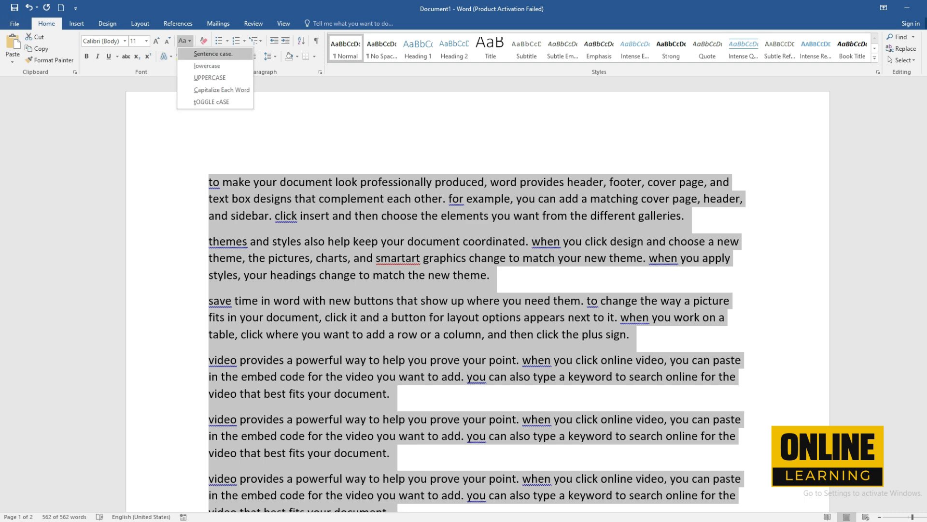
pyautogui.click(213, 53)
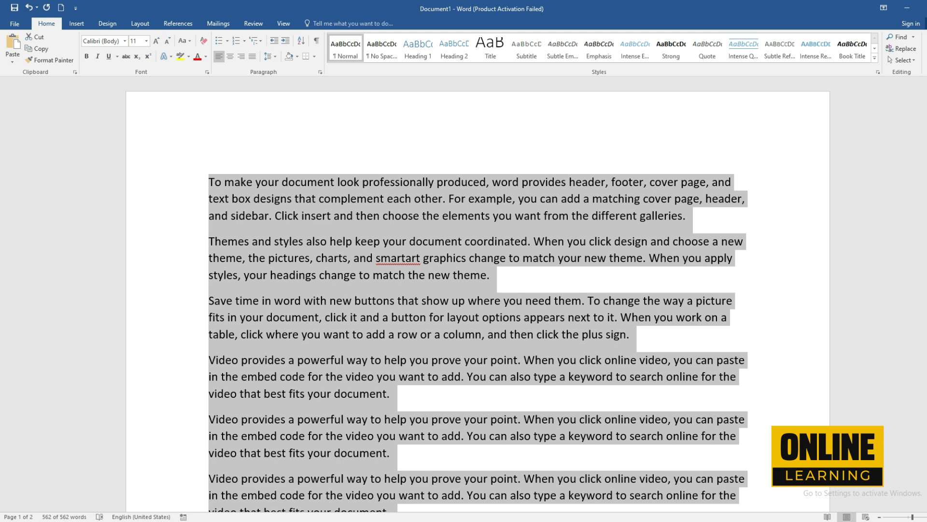
# Step: Change the case of the entire text to UPPERCASE, followed by Capitalize Each Word
pyautogui.click(184, 41)
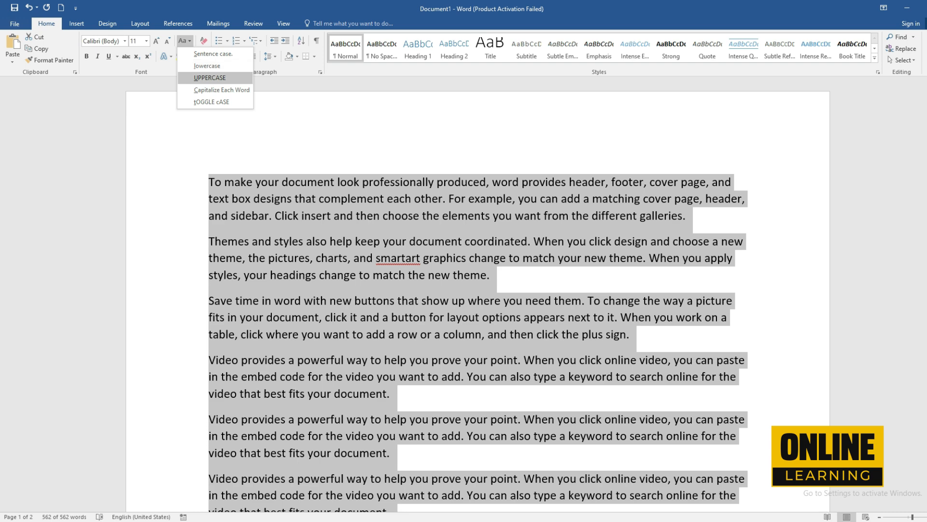
pyautogui.click(210, 78)
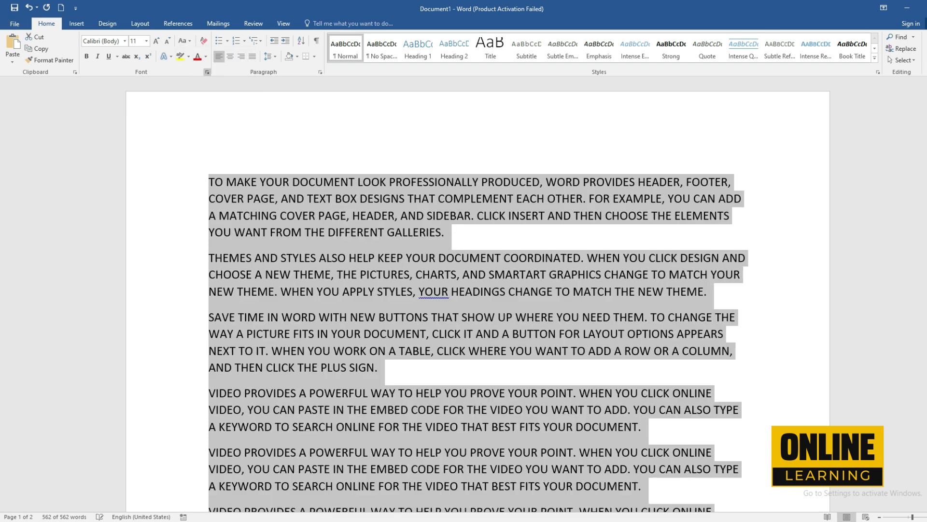
pyautogui.click(184, 40)
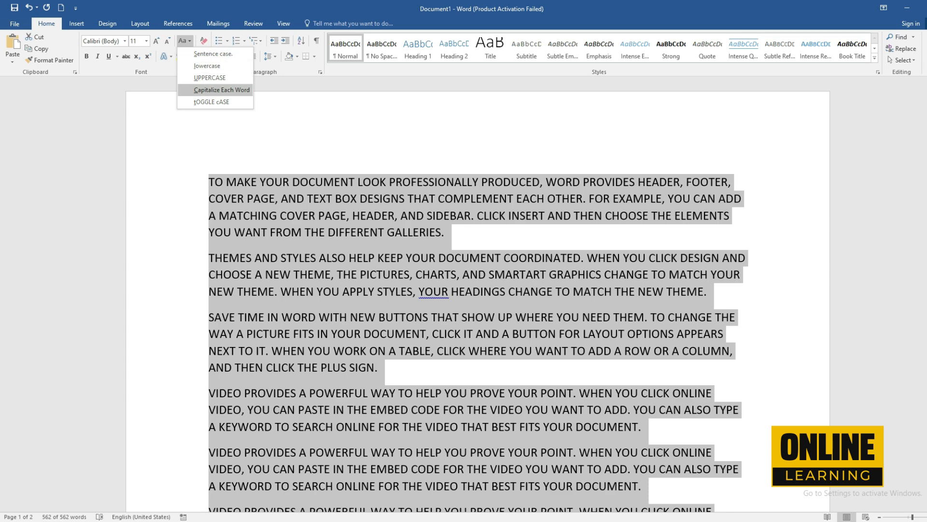
pyautogui.click(222, 90)
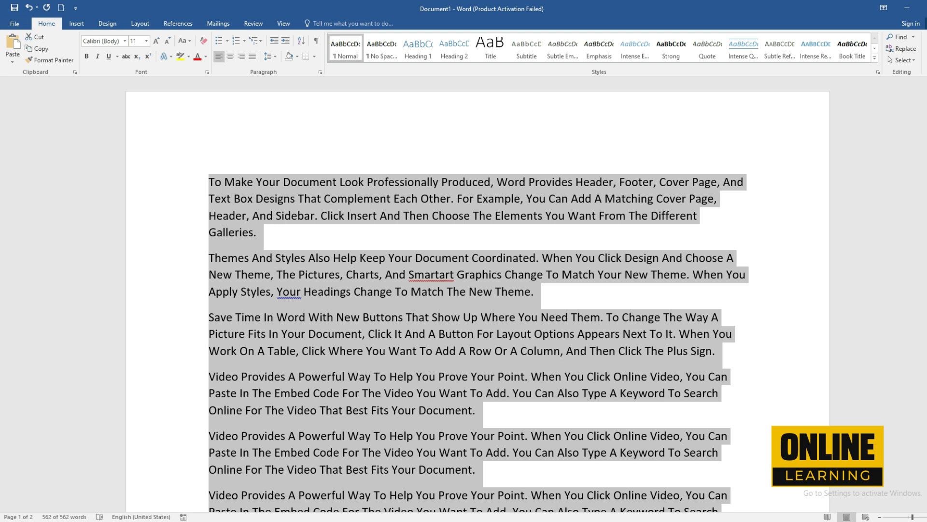
# Step: Apply tOGGLE cASE to the entire text, and convert it back to Sentence case
pyautogui.click(184, 40)
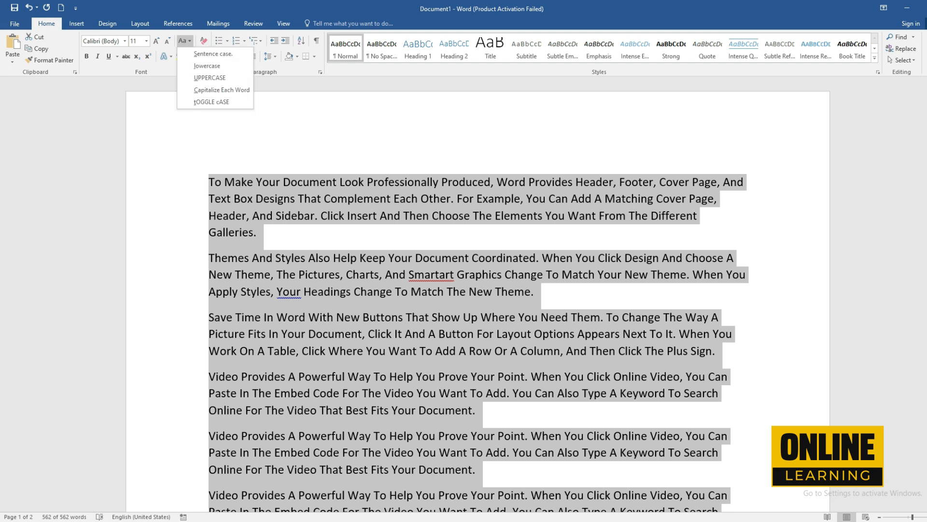
pyautogui.click(211, 102)
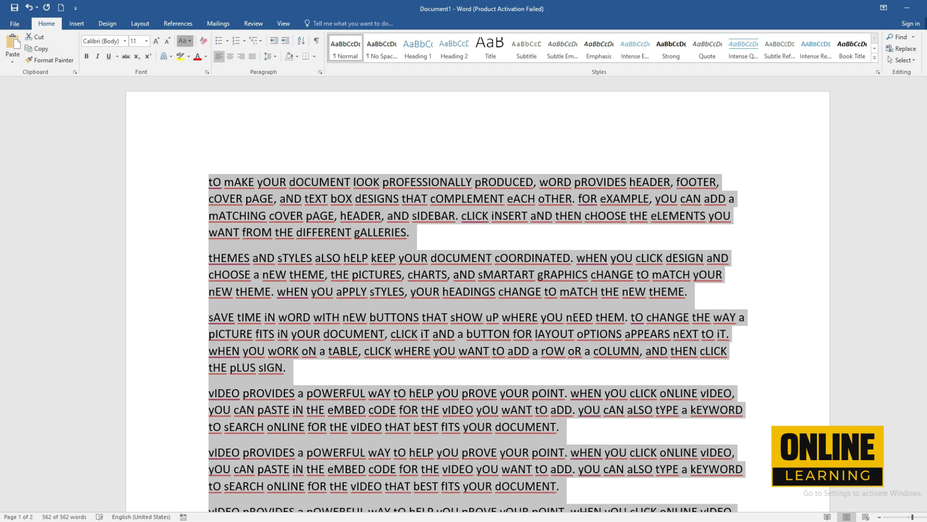
pyautogui.click(184, 40)
pyautogui.click(212, 53)
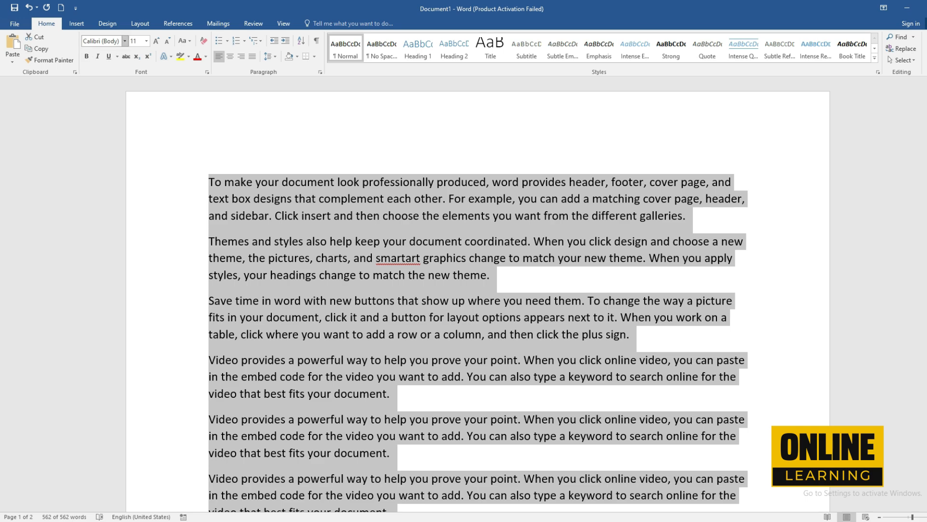
# Step: Change the font of the entire text to Arial Black and increase its size to 16
pyautogui.click(125, 41)
pyautogui.click(115, 173)
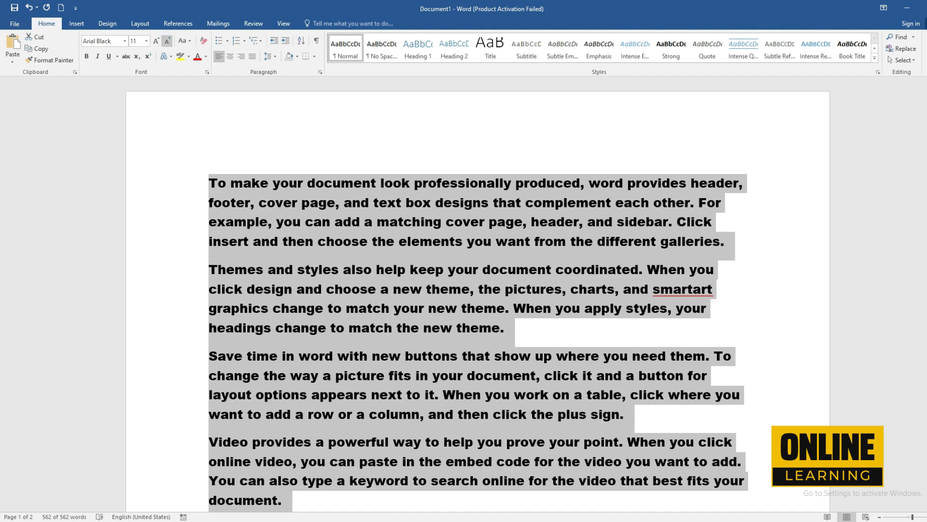
pyautogui.click(156, 41)
pyautogui.click(156, 42)
pyautogui.click(156, 41)
# Step: Apply bold, italic and underline to the entire document text
pyautogui.click(87, 57)
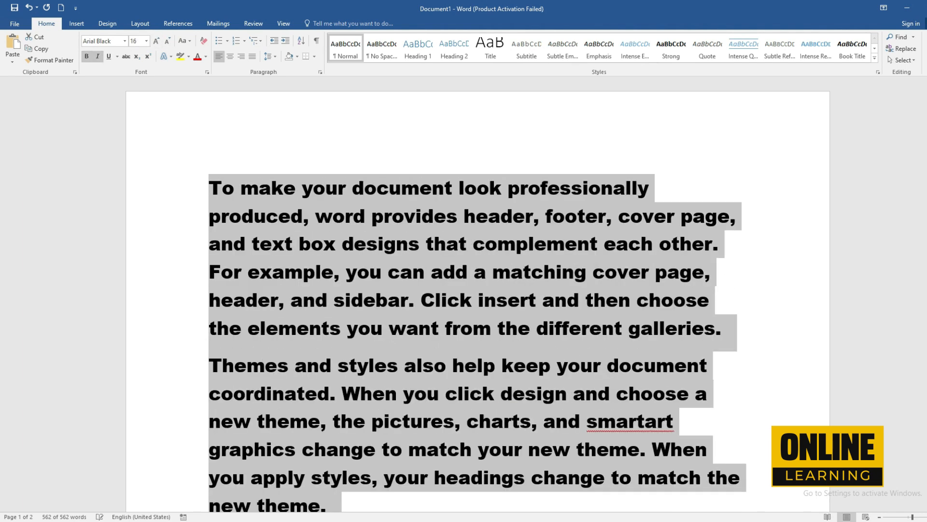
pyautogui.click(97, 57)
pyautogui.click(108, 56)
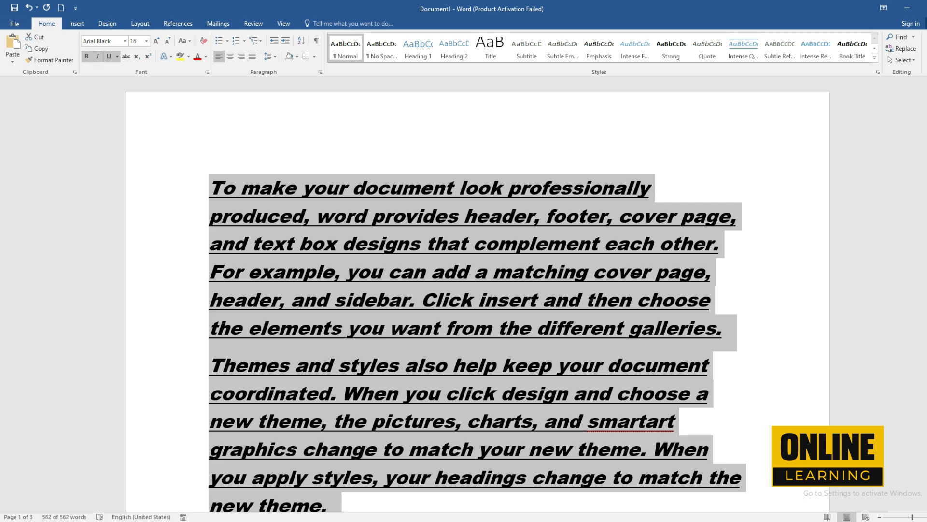
# Step: Clear all formatting from the entire document text and deselect it
pyautogui.click(204, 41)
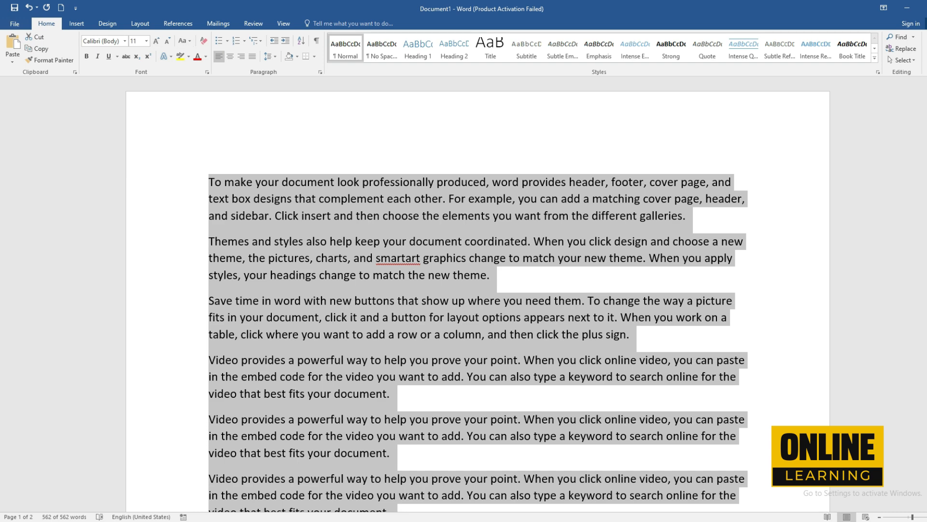
pyautogui.click(382, 215)
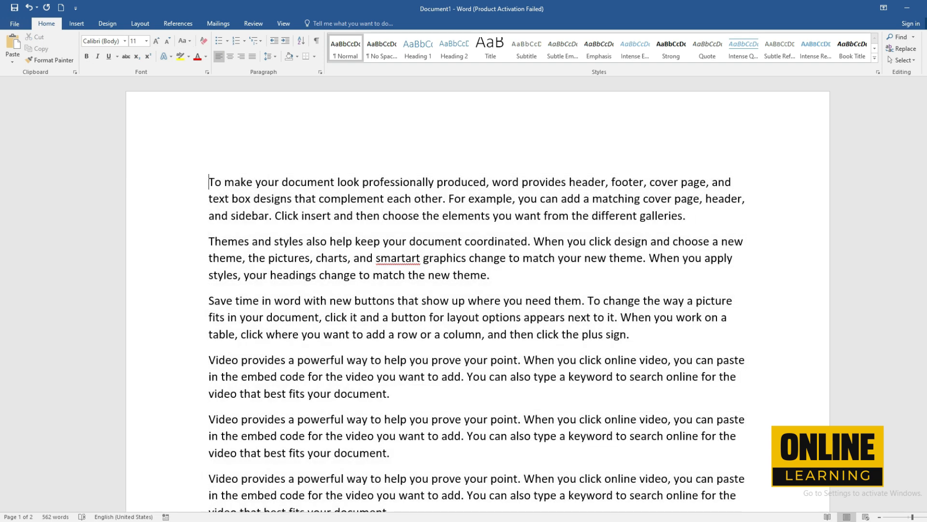
# Step: Add the title "ONLINE LEARNING" above the first paragraph, leaving an empty line between the title and the text
pyautogui.press('Return')
pyautogui.press('Return')
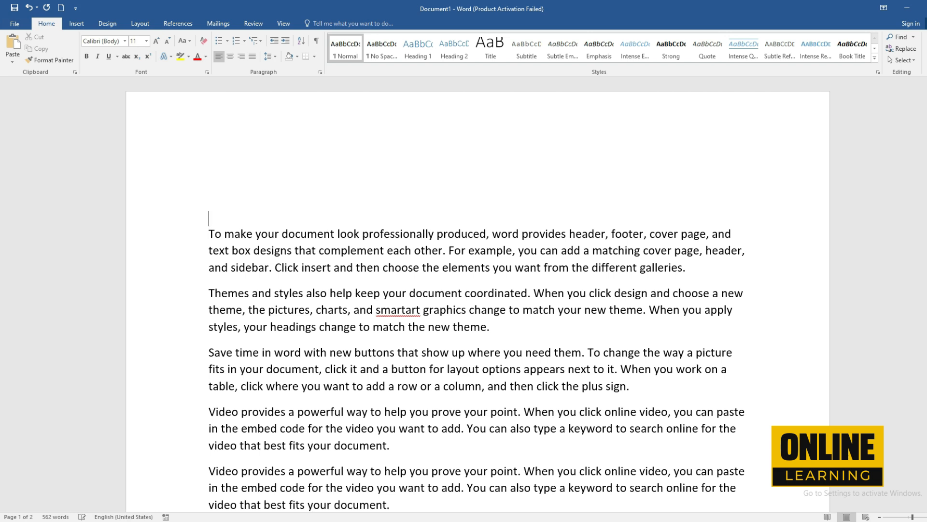
pyautogui.press('Up')
pyautogui.write('ONLINE LEARNING')
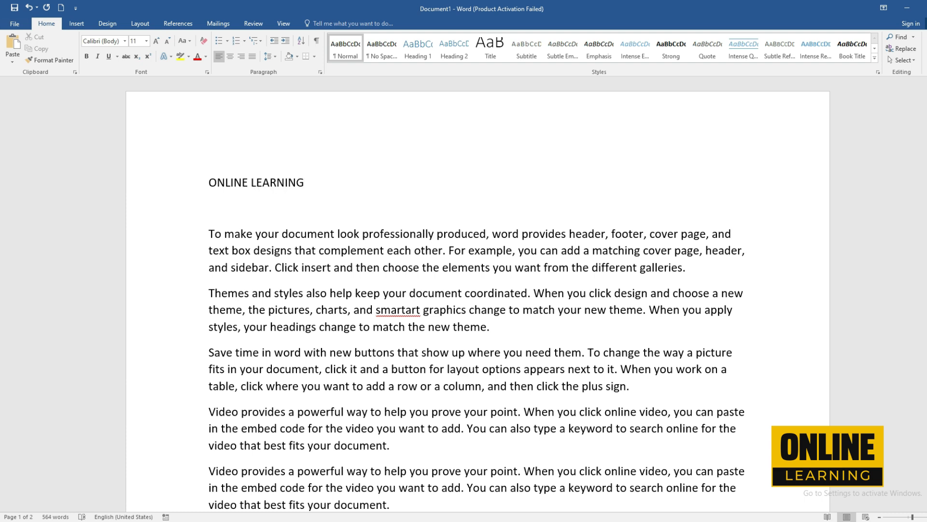
# Step: Format the ONLINE LEARNING title as bold, italic and underlined at font size 24
pyautogui.moveTo(310, 184); pyautogui.dragTo(193, 186)
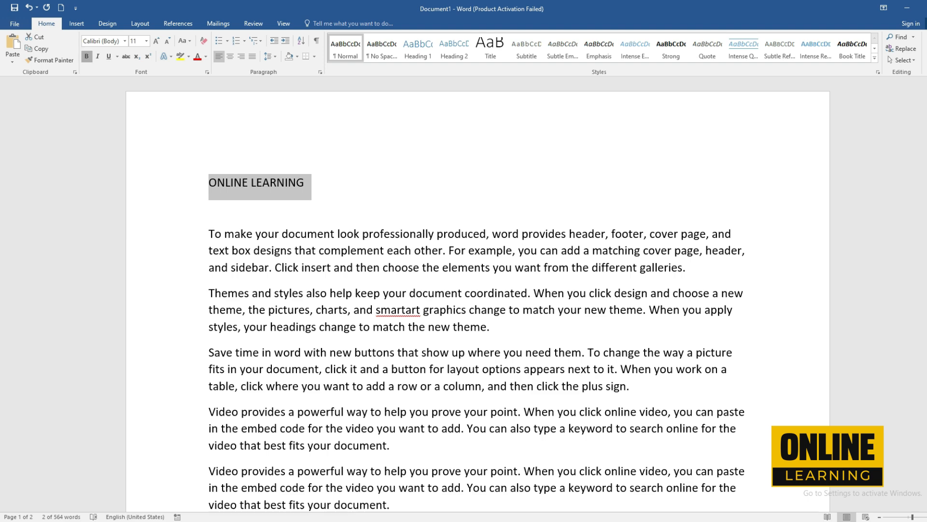
pyautogui.hotkey('ctrl', 'b')
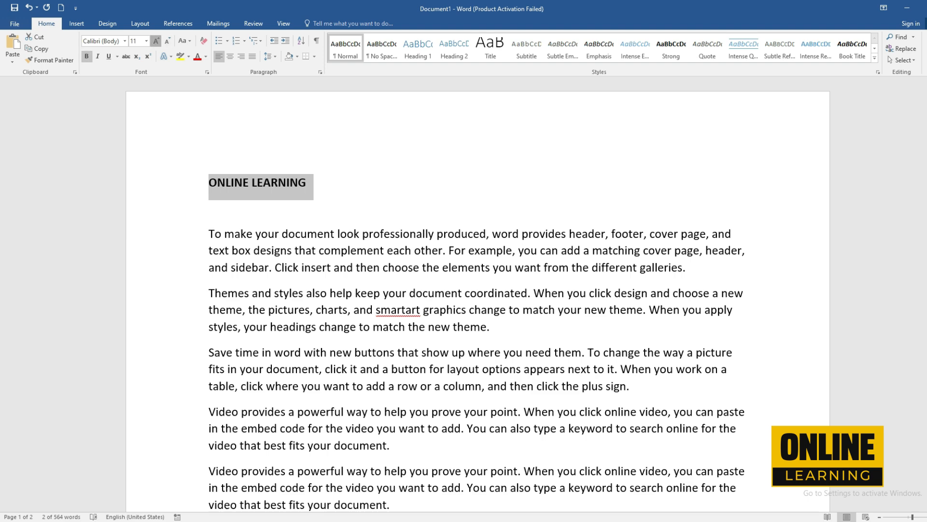
pyautogui.click(156, 40)
pyautogui.click(156, 41)
pyautogui.click(156, 41)
pyautogui.click(156, 40)
pyautogui.click(156, 40)
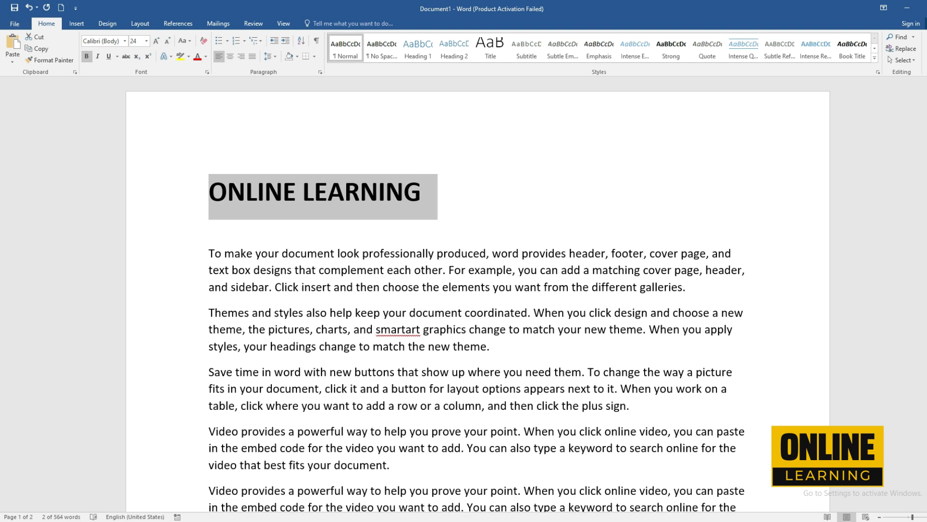
pyautogui.hotkey('ctrl', 'i')
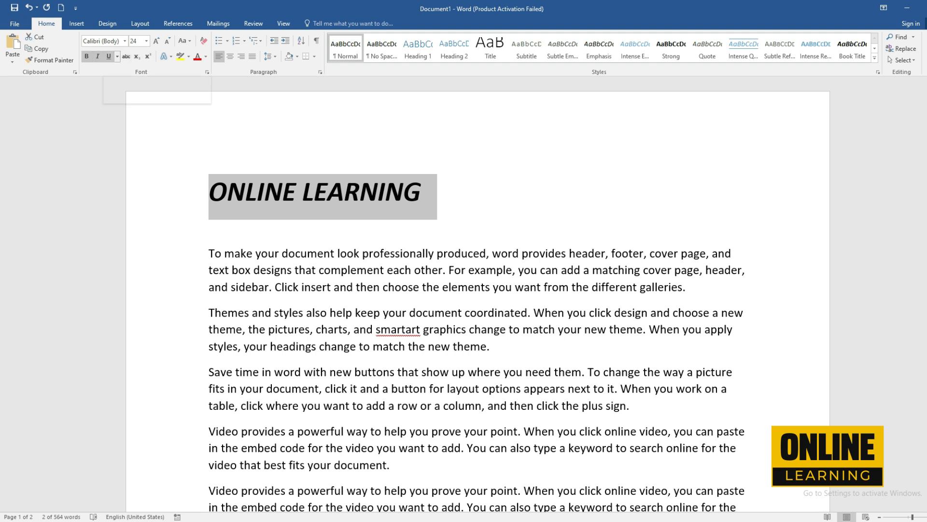
pyautogui.click(109, 56)
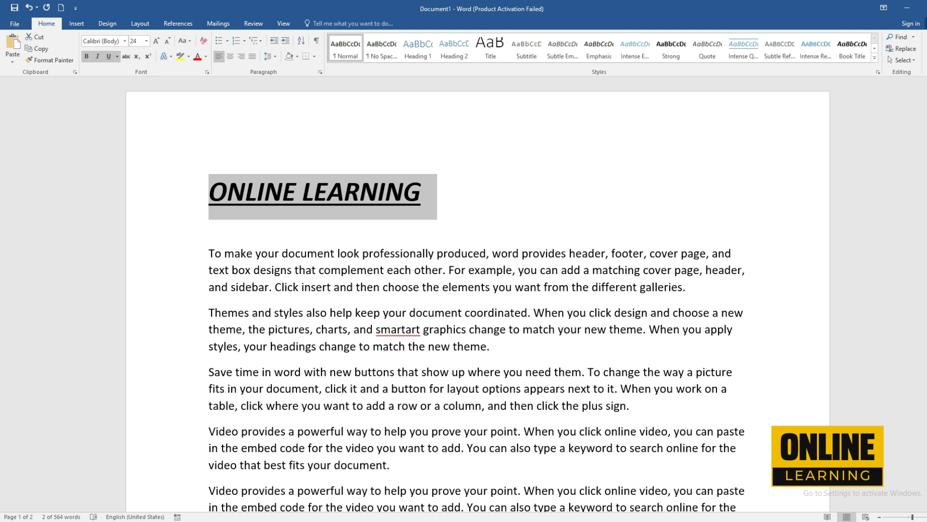
# Step: Try a double underline on the title, and replace it with a thick single underline
pyautogui.click(116, 57)
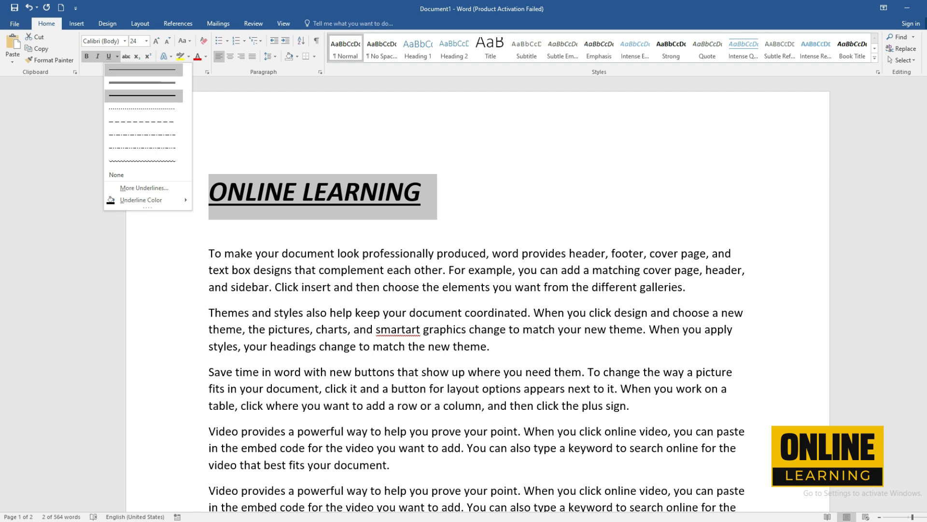
pyautogui.click(143, 82)
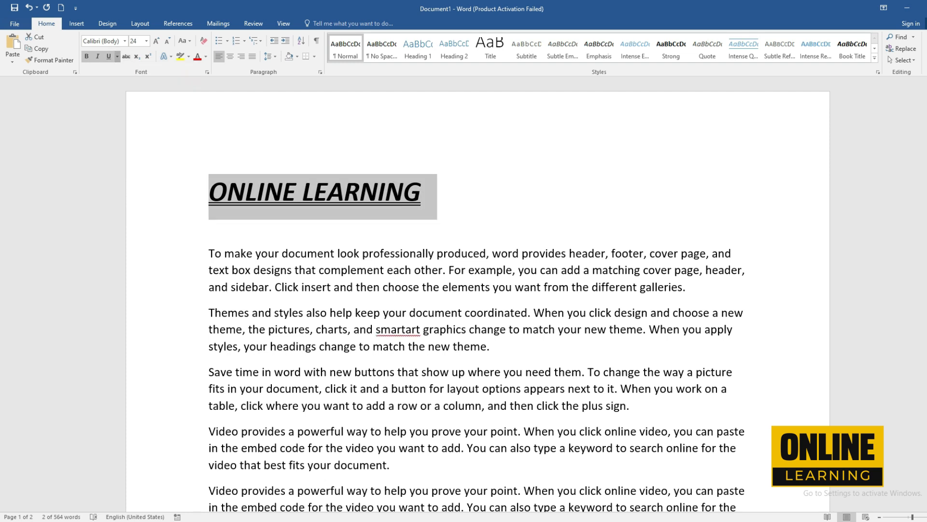
pyautogui.click(117, 56)
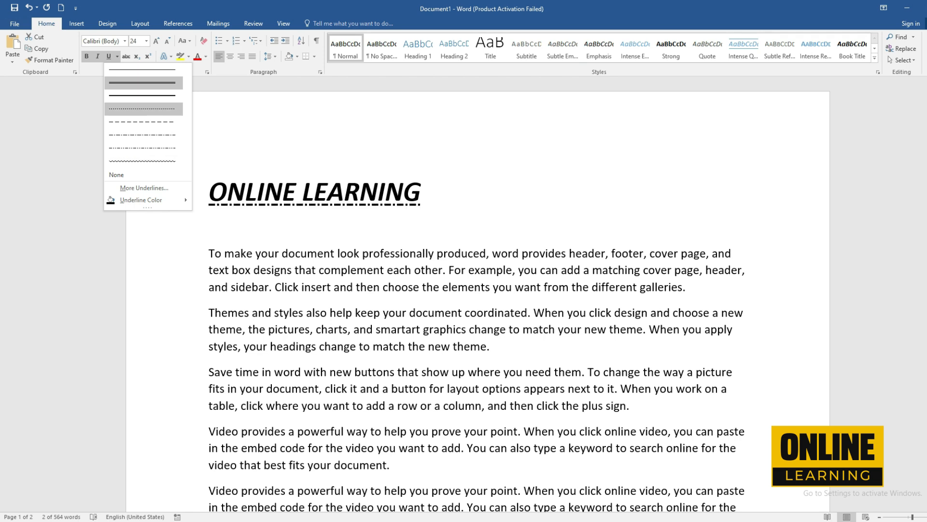
pyautogui.click(142, 96)
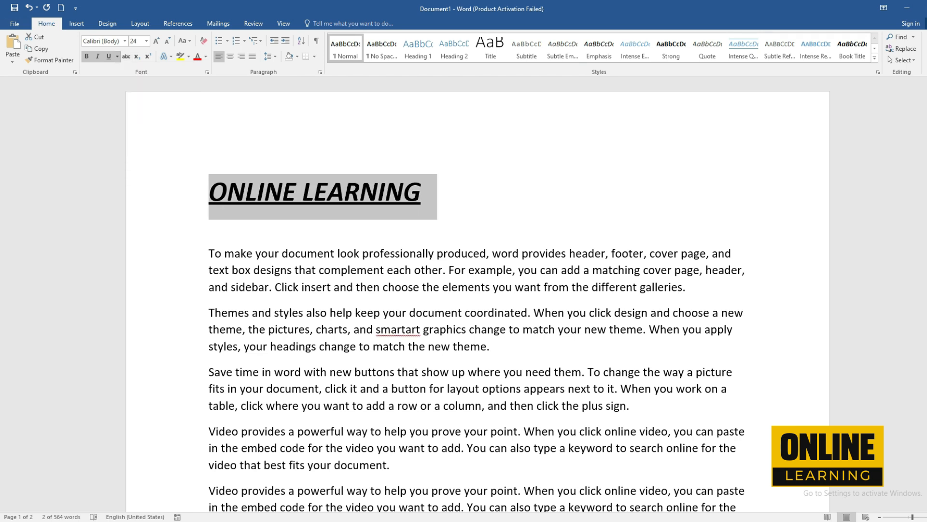
# Step: Color the title's underline red and deselect the title
pyautogui.click(117, 56)
pyautogui.moveTo(141, 200)
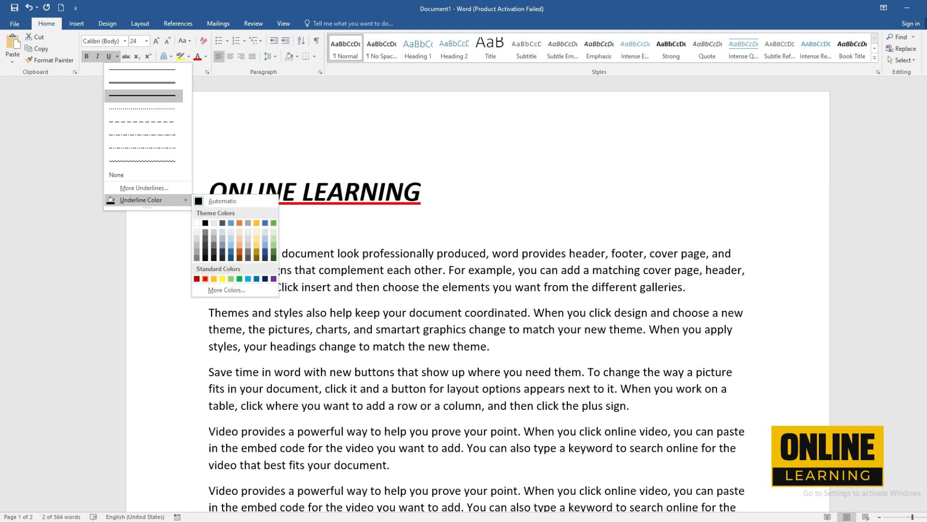
pyautogui.click(205, 279)
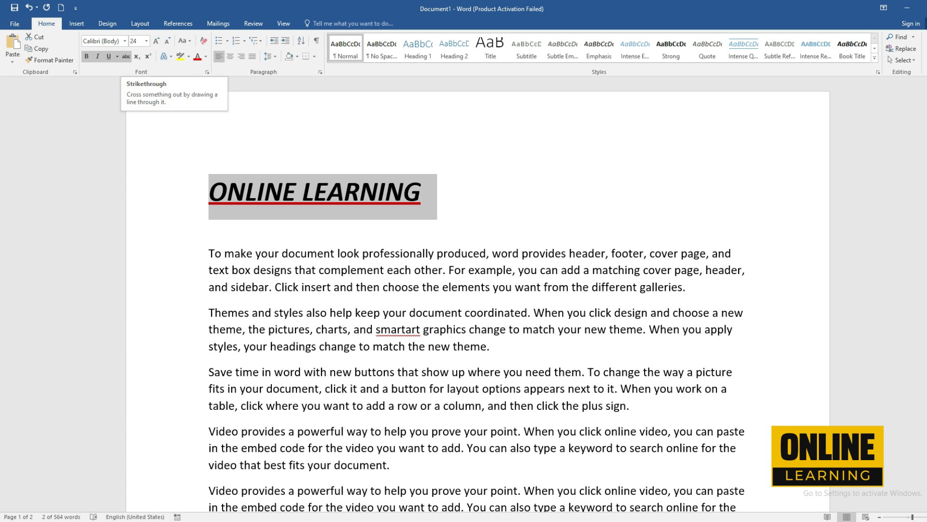
pyautogui.click(312, 270)
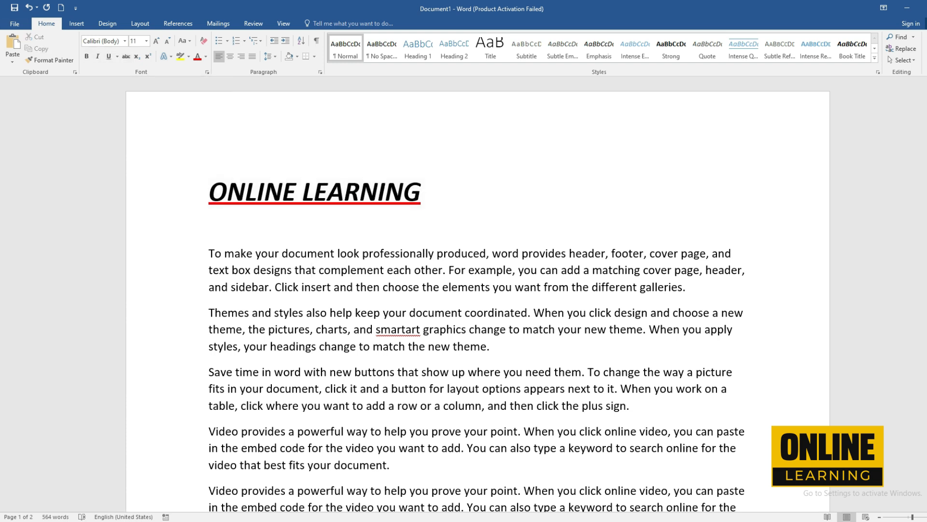
# Step: Apply strikethrough to the last sentence of the first paragraph, toggle it off and on again, and deselect the sentence
pyautogui.moveTo(275, 286); pyautogui.dragTo(692, 287)
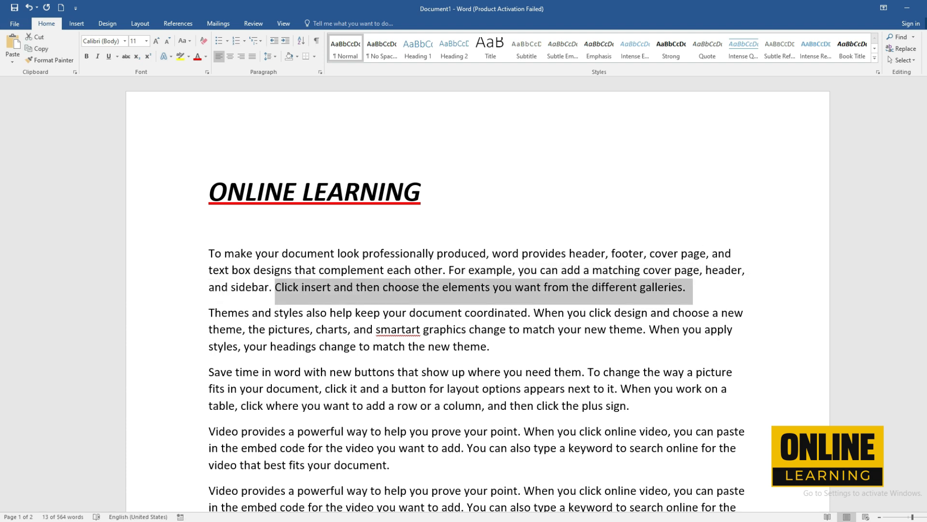
pyautogui.click(126, 56)
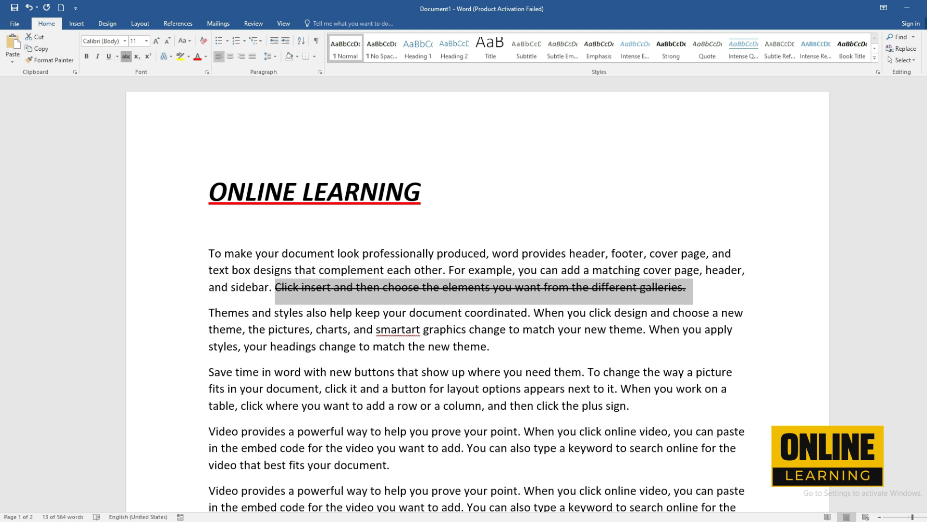
pyautogui.click(126, 56)
pyautogui.click(126, 56)
pyautogui.click(491, 346)
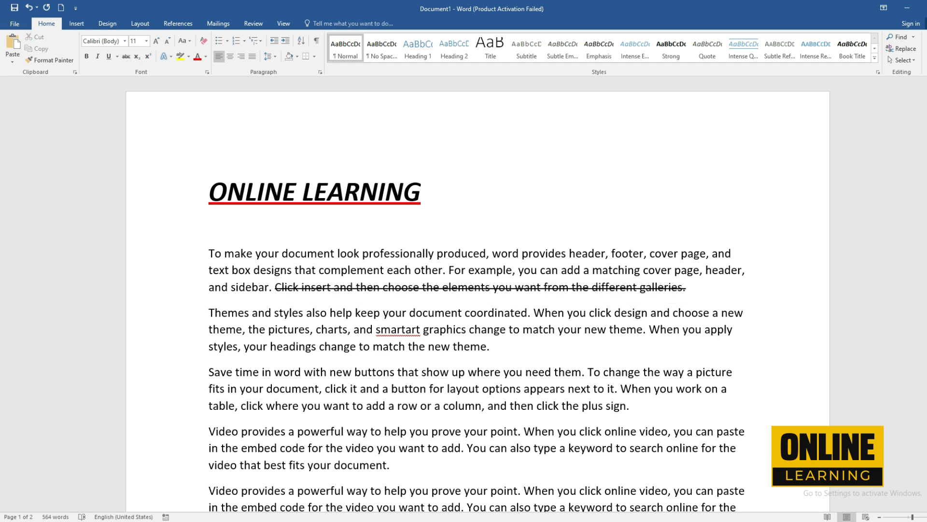
# Step: Add the formula H2O as normal text on the empty line at the end of the document
pyautogui.moveTo(273, 286); pyautogui.dragTo(719, 285)
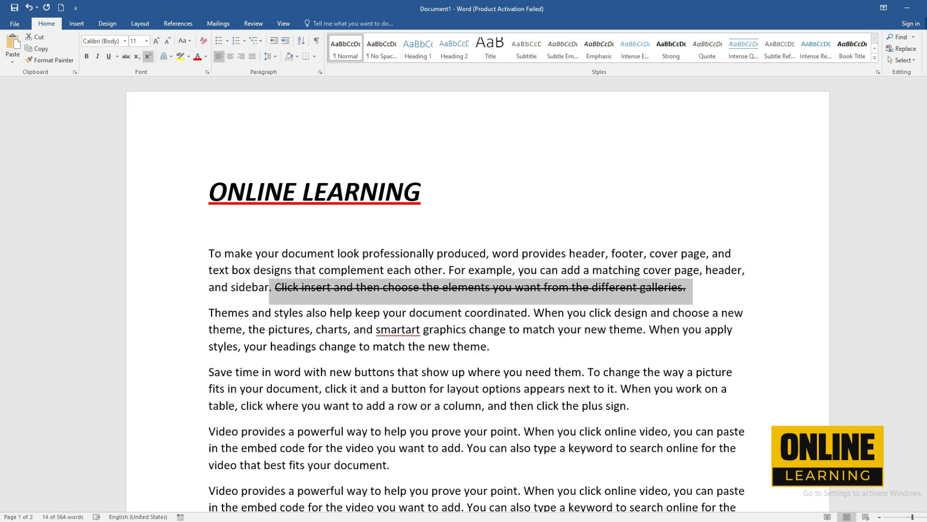
pyautogui.scroll(-5, 476, 290)
pyautogui.scroll(-15, 477, 289)
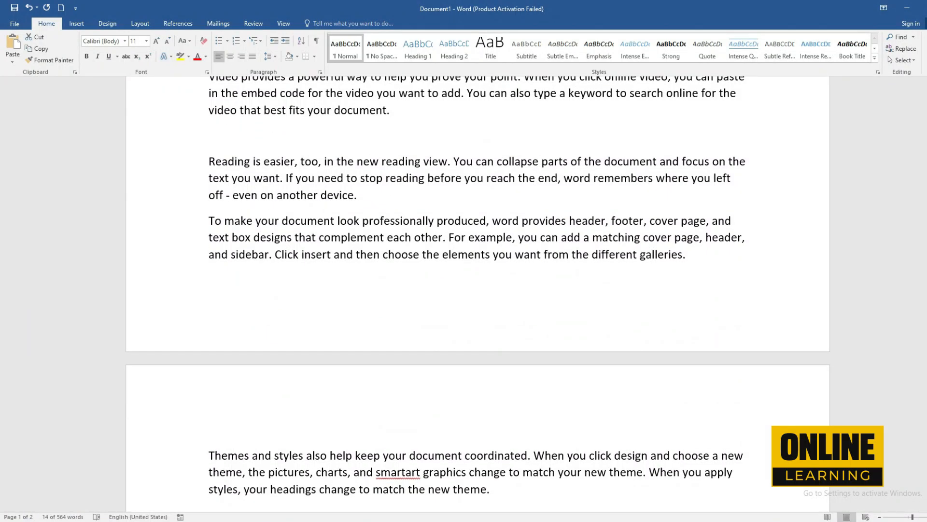
pyautogui.click(209, 148)
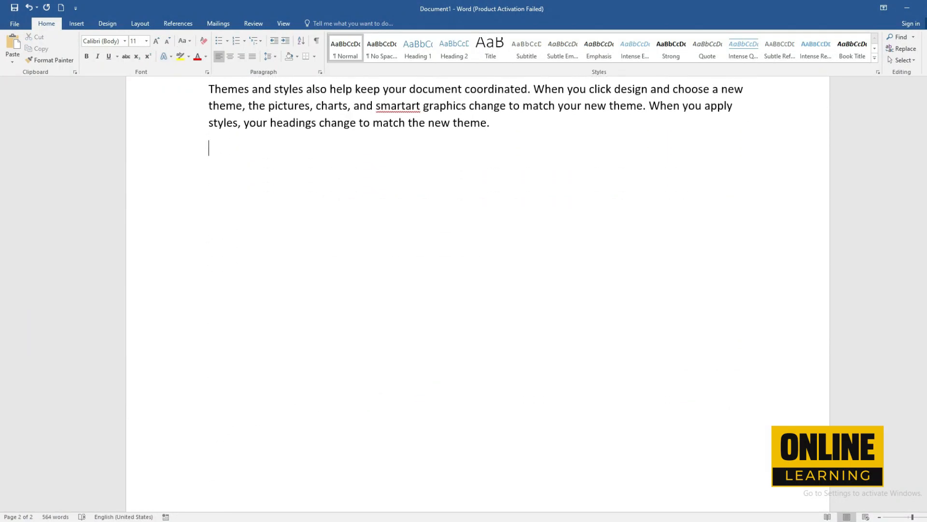
pyautogui.hotkey('ctrl', 'shift', '+')
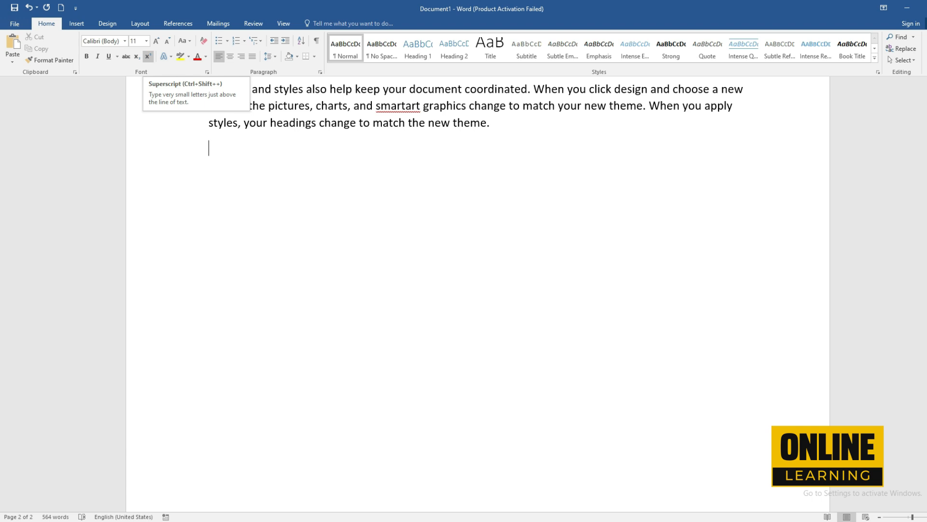
pyautogui.write('h')
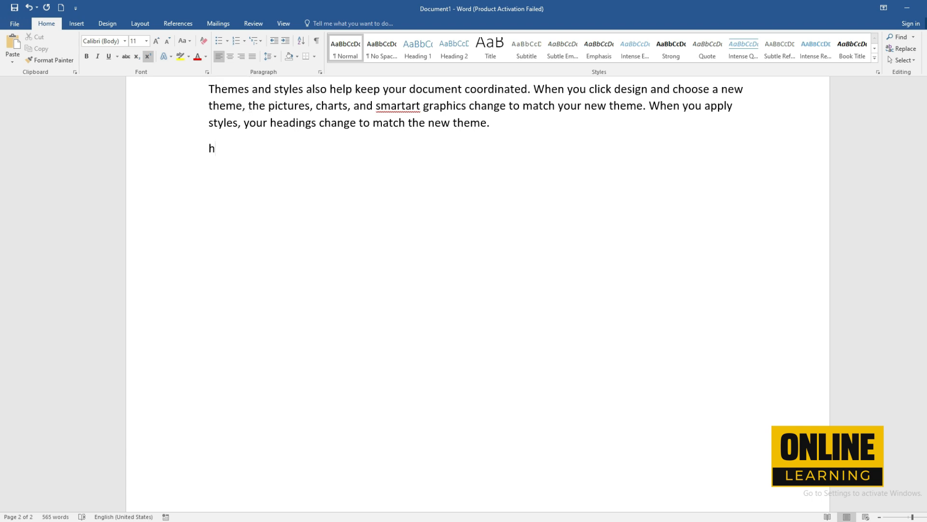
pyautogui.press('BackSpace')
pyautogui.write('H2')
pyautogui.write('o')
pyautogui.write('O')
# Step: Enlarge the H2O formula at the end of the document to font size 36
pyautogui.moveTo(209, 149); pyautogui.dragTo(236, 149)
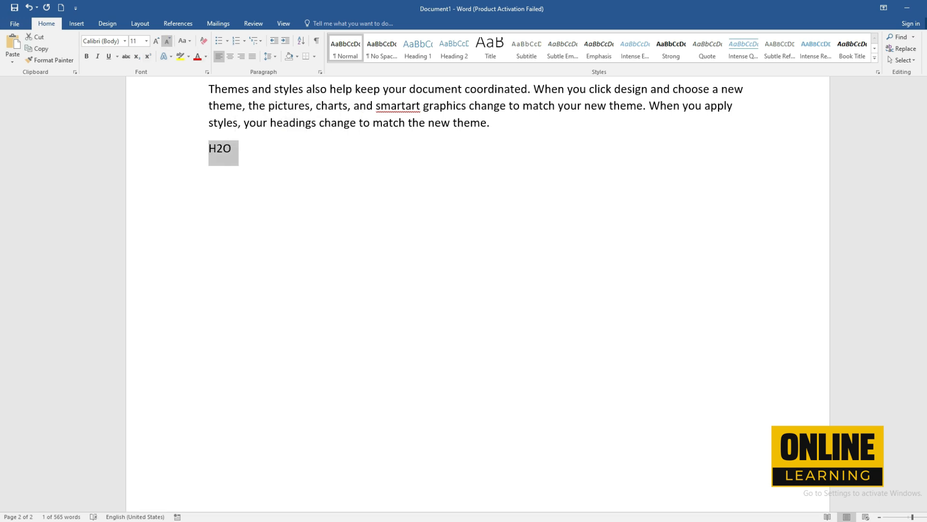
pyautogui.click(155, 41)
pyautogui.click(156, 41)
pyautogui.click(155, 41)
pyautogui.click(155, 40)
pyautogui.click(155, 41)
pyautogui.click(155, 40)
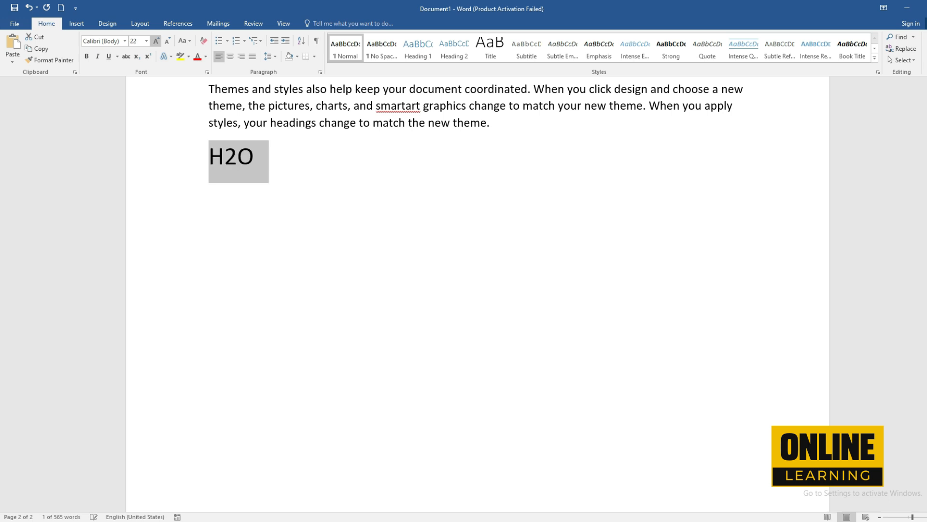
pyautogui.click(155, 40)
pyautogui.click(156, 40)
pyautogui.click(156, 41)
pyautogui.click(156, 41)
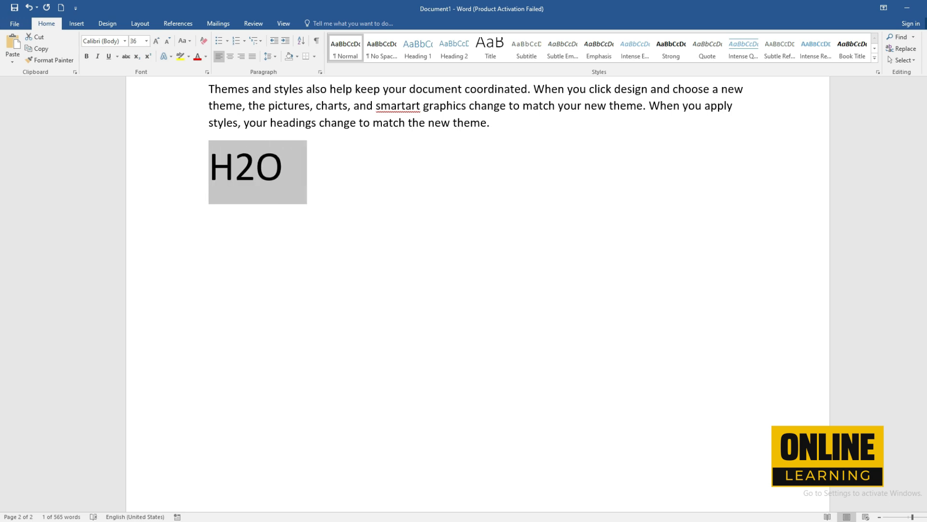
# Step: Turn the 2 in H2O into a subscript and deselect it
pyautogui.click(235, 167)
pyautogui.moveTo(235, 167); pyautogui.dragTo(248, 167)
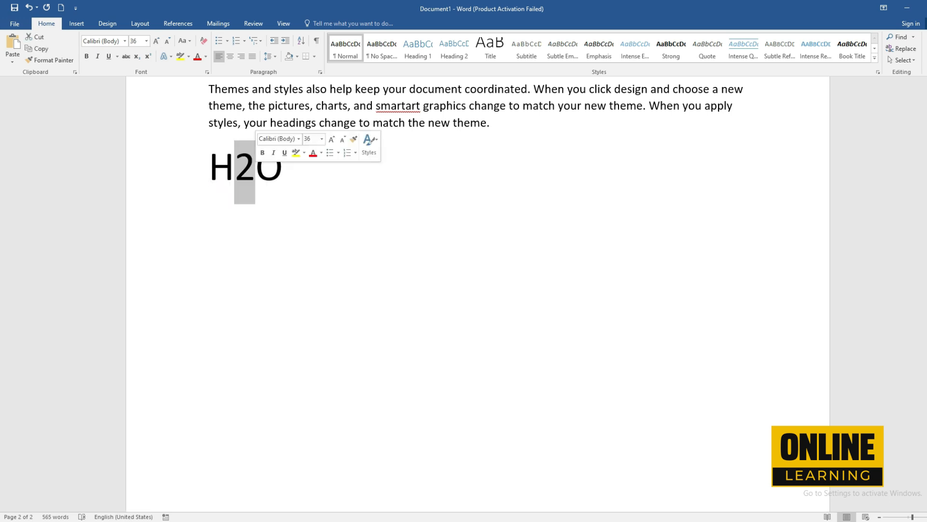
pyautogui.click(137, 56)
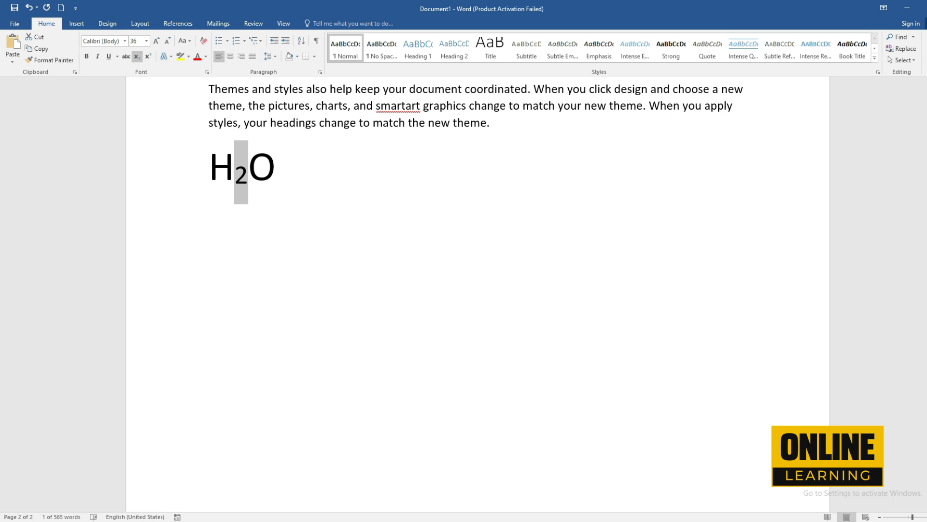
pyautogui.click(249, 169)
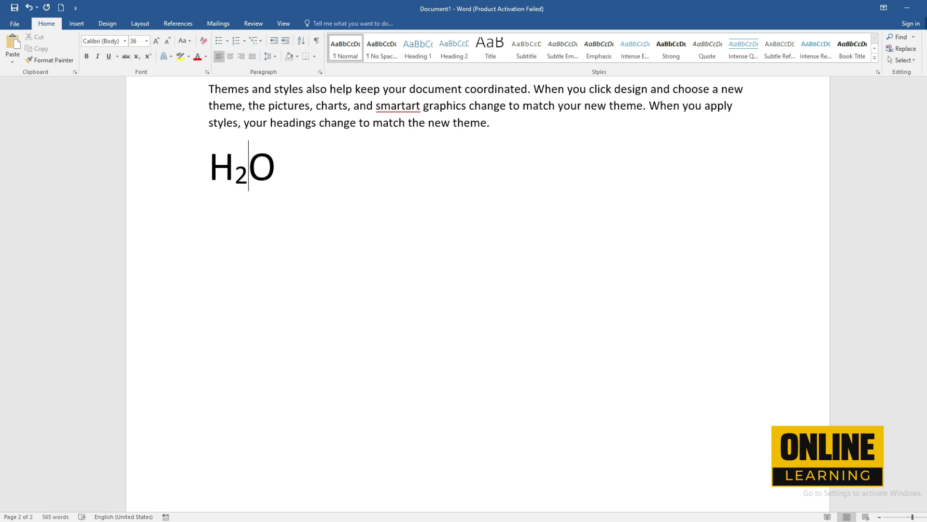
# Step: Add another 2 after the O in the formula and make it a subscript
pyautogui.click(276, 167)
pyautogui.write('2')
pyautogui.press('Left')
pyautogui.hotkey('shift', 'Right')
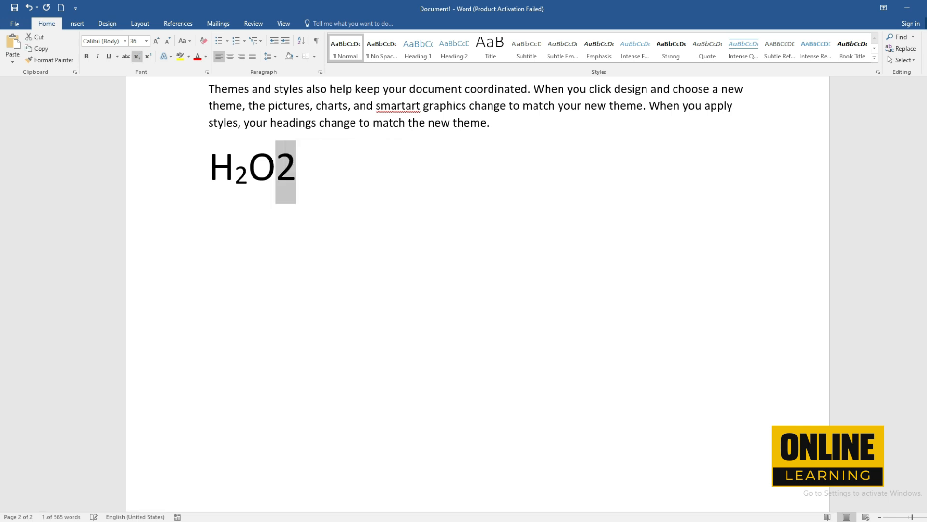
pyautogui.hotkey('ctrl', '=')
pyautogui.press('Right')
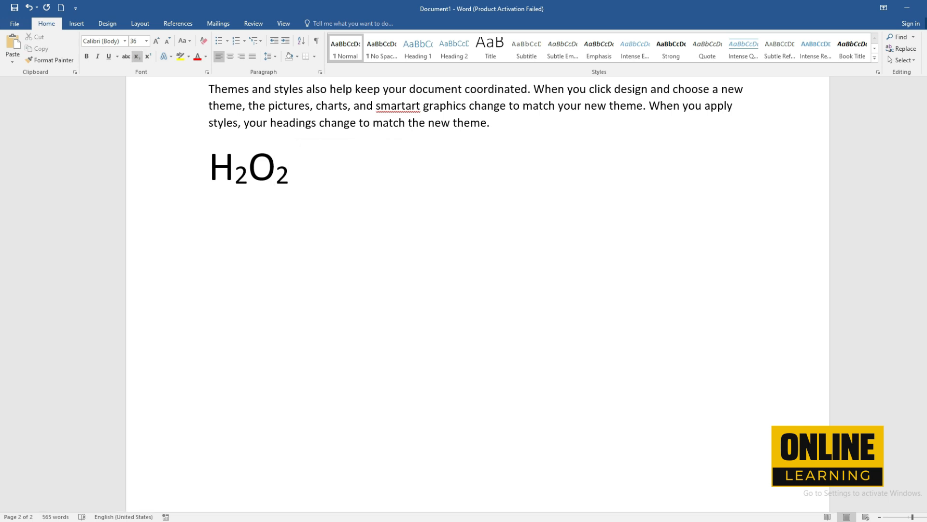
# Step: Start a new line below the formula, turn subscript off and enter "A2+b+=c2"
pyautogui.press('Return')
pyautogui.hotkey('ctrl', '=')
pyautogui.write('a')
pyautogui.press('BackSpace')
pyautogui.write('A2')
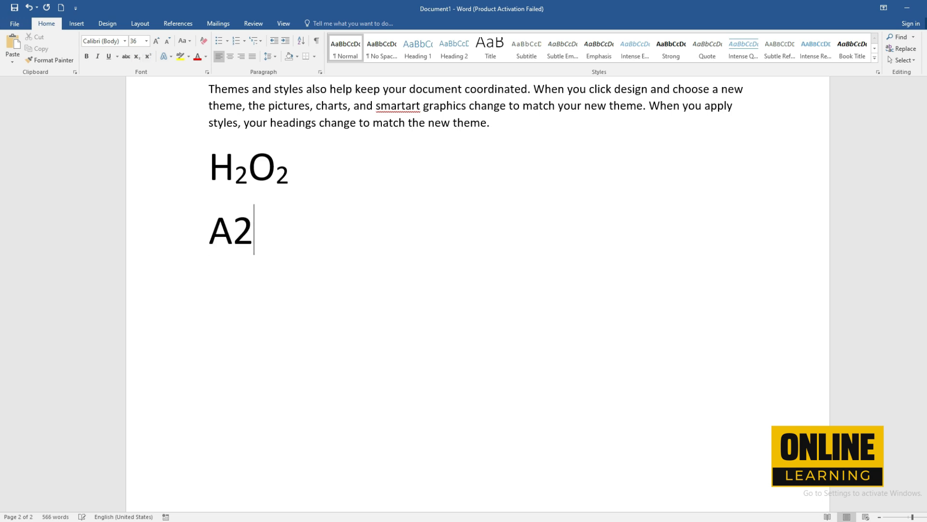
pyautogui.write('+b+')
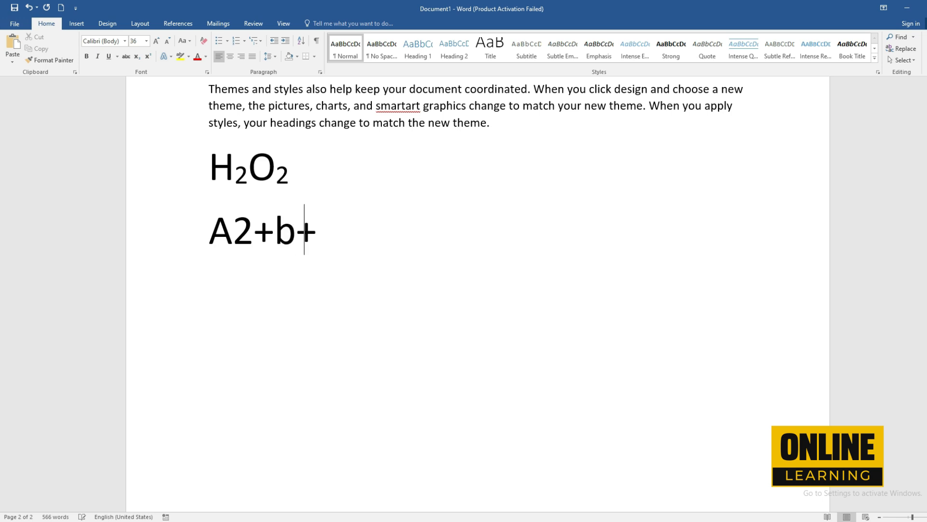
pyautogui.write('=c2')
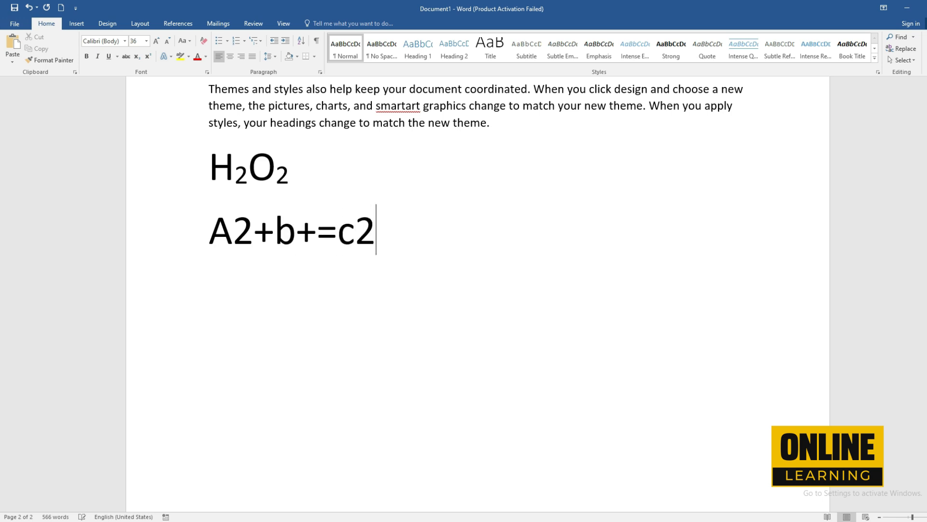
# Step: Make the 2 after A in the equation a superscript, and add a superscript 2 after b
pyautogui.moveTo(234, 233); pyautogui.dragTo(252, 233)
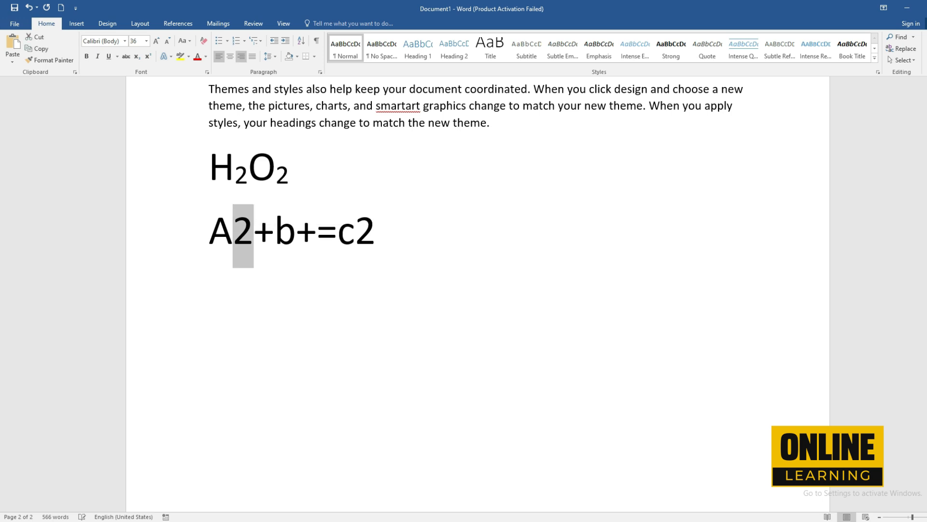
pyautogui.click(148, 56)
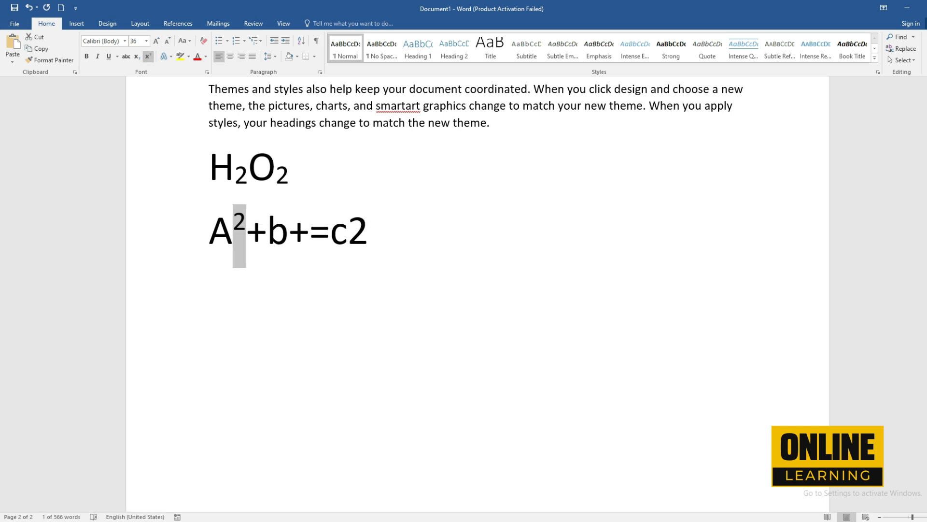
pyautogui.doubleClick(275, 236)
pyautogui.click(289, 235)
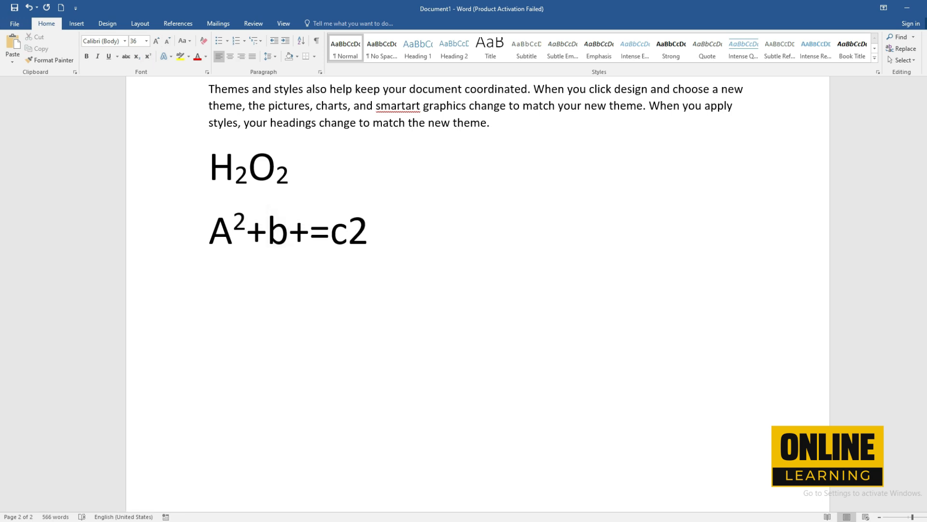
pyautogui.write('2')
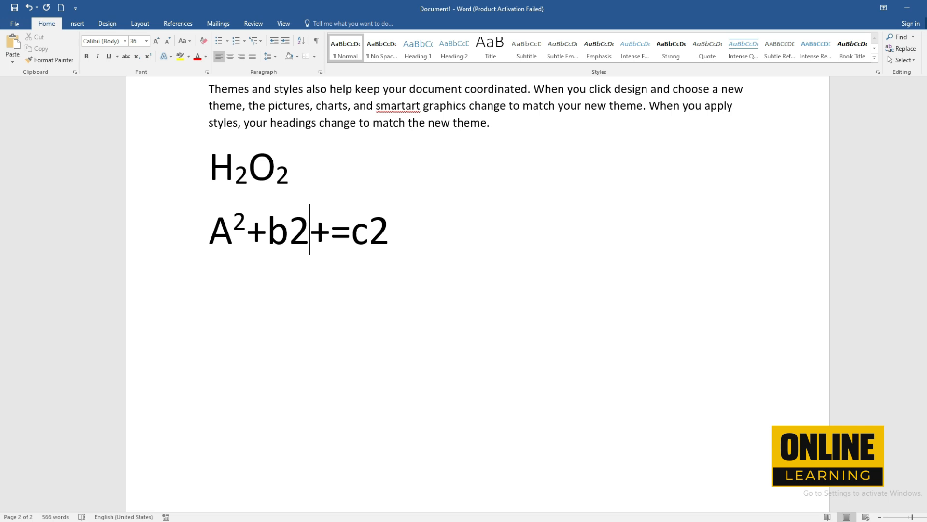
pyautogui.click(289, 235)
pyautogui.moveTo(289, 235); pyautogui.dragTo(310, 235)
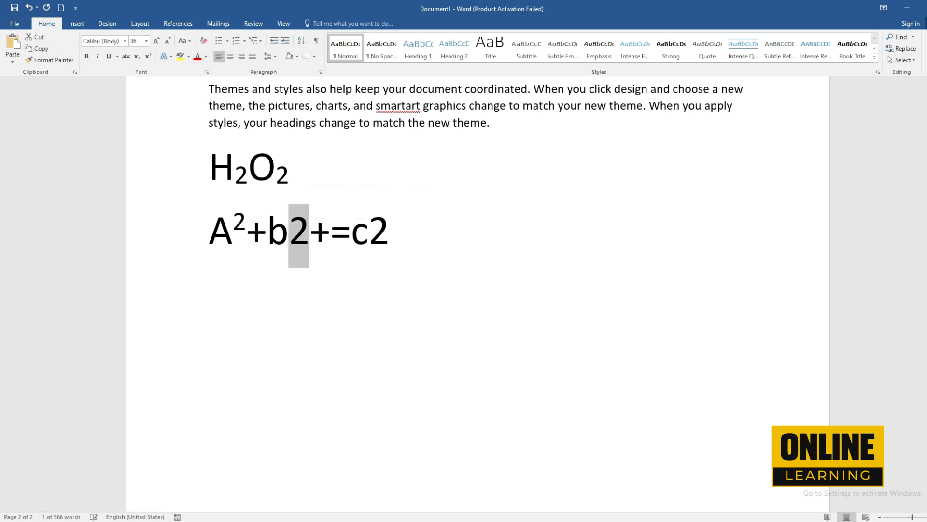
pyautogui.click(148, 56)
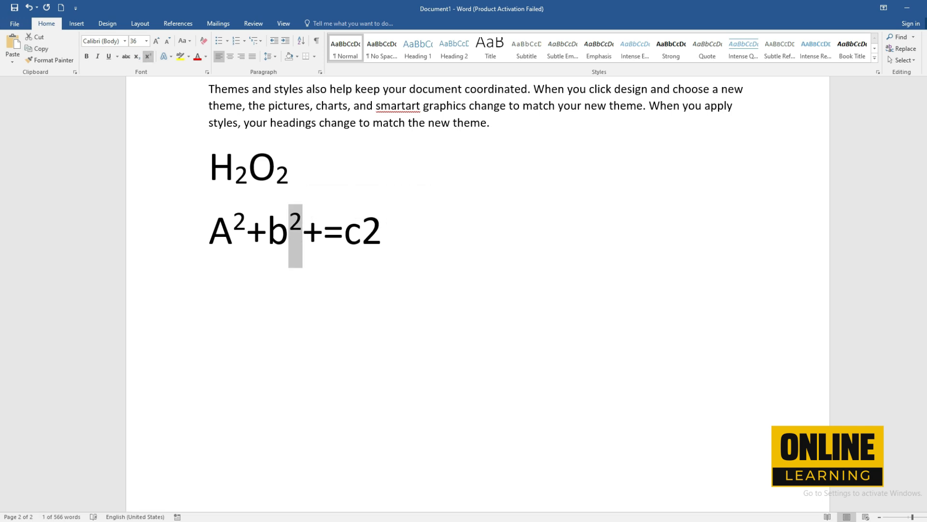
# Step: Make the 2 after c in the equation a superscript and deselect it
pyautogui.click(362, 235)
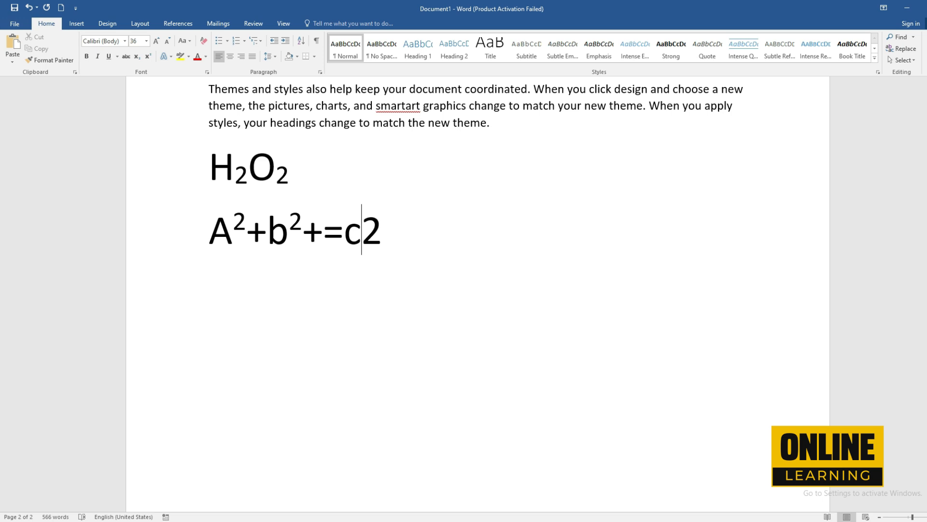
pyautogui.moveTo(361, 235); pyautogui.dragTo(382, 235)
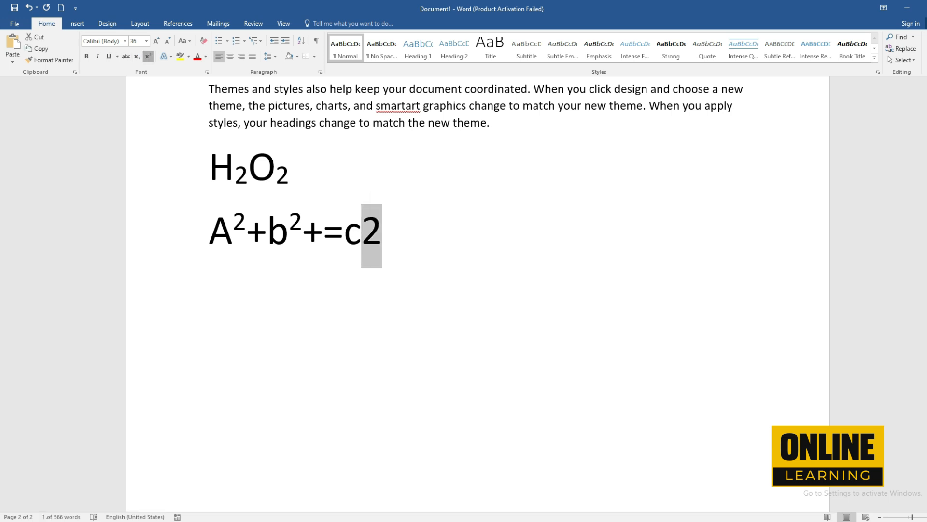
pyautogui.click(148, 56)
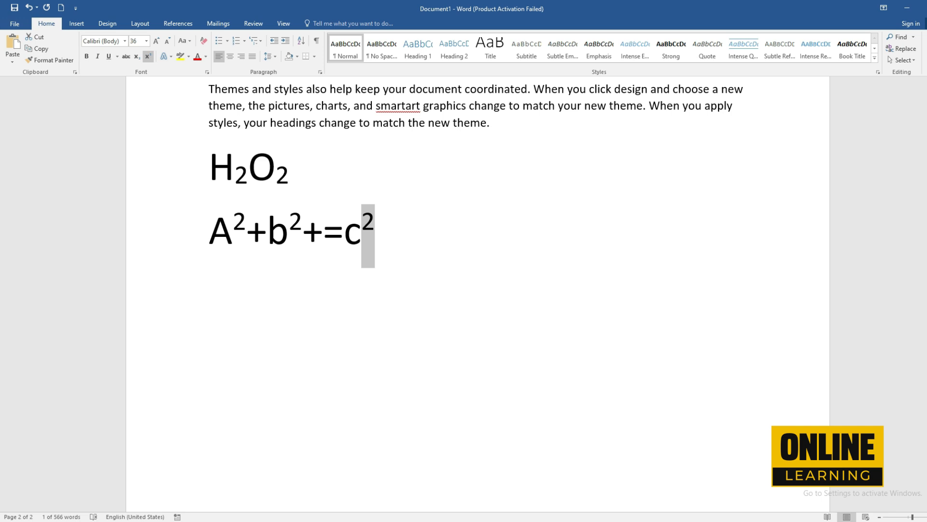
pyautogui.click(284, 105)
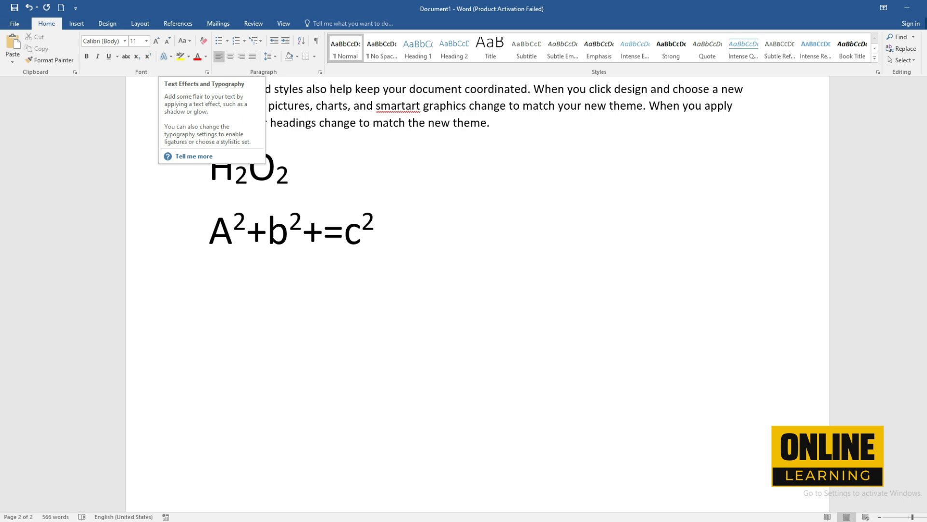
# Step: Apply the blue text effect with a hard shadow to the ONLINE LEARNING title at the start of the document
pyautogui.scroll(10, 478, 289)
pyautogui.scroll(10, 479, 289)
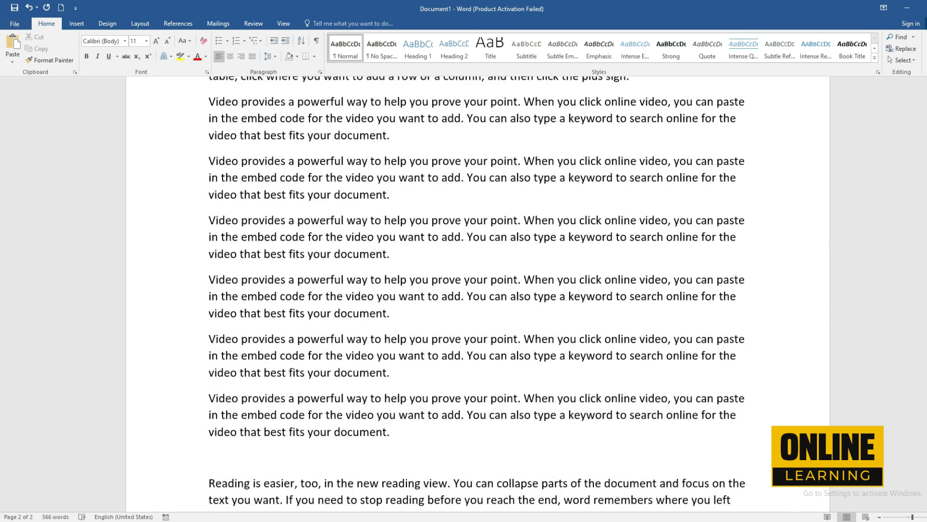
pyautogui.moveTo(422, 196); pyautogui.dragTo(207, 197)
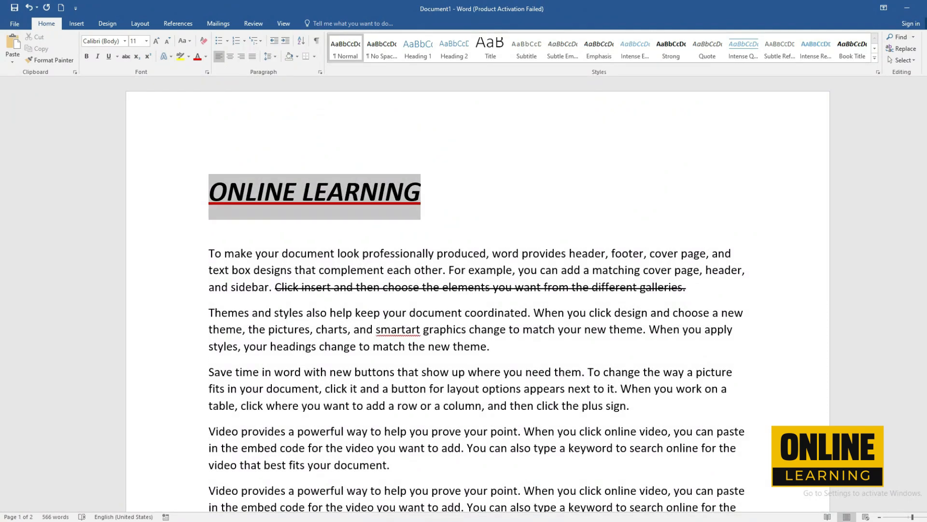
pyautogui.click(165, 57)
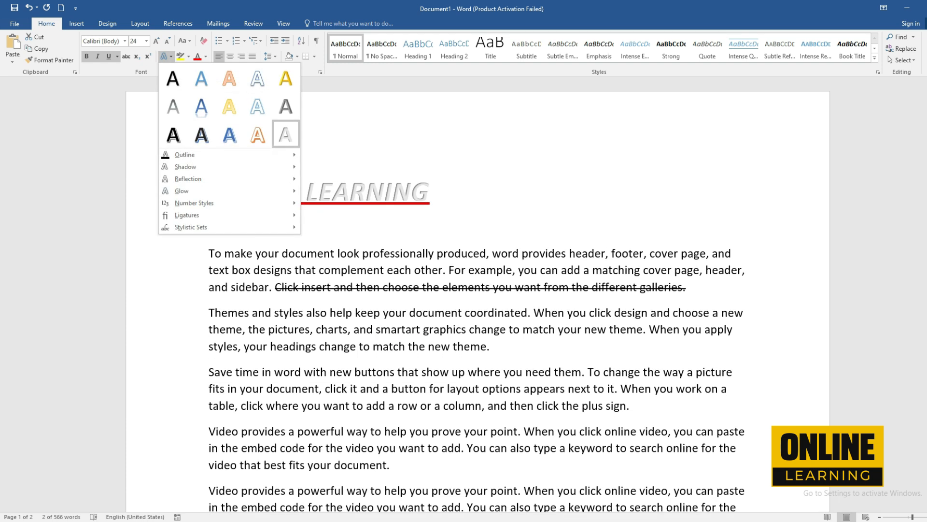
pyautogui.click(229, 135)
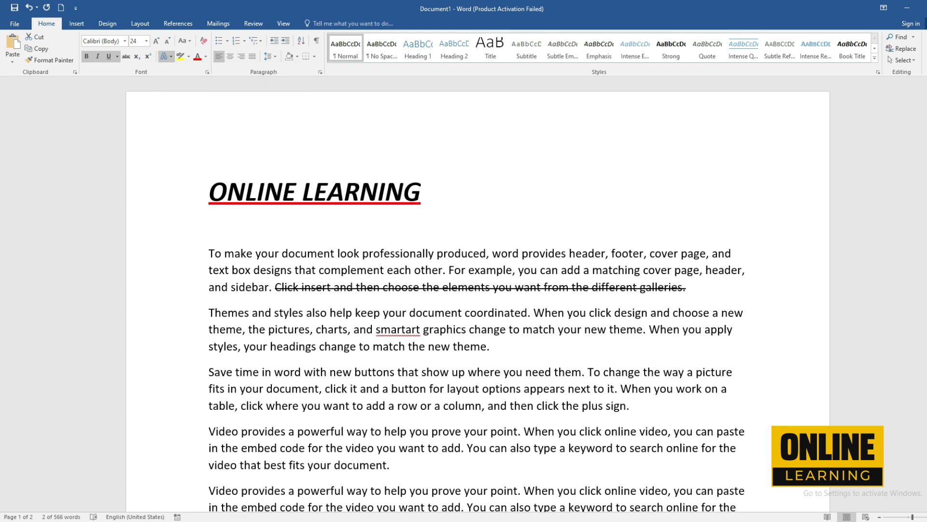
pyautogui.click(164, 56)
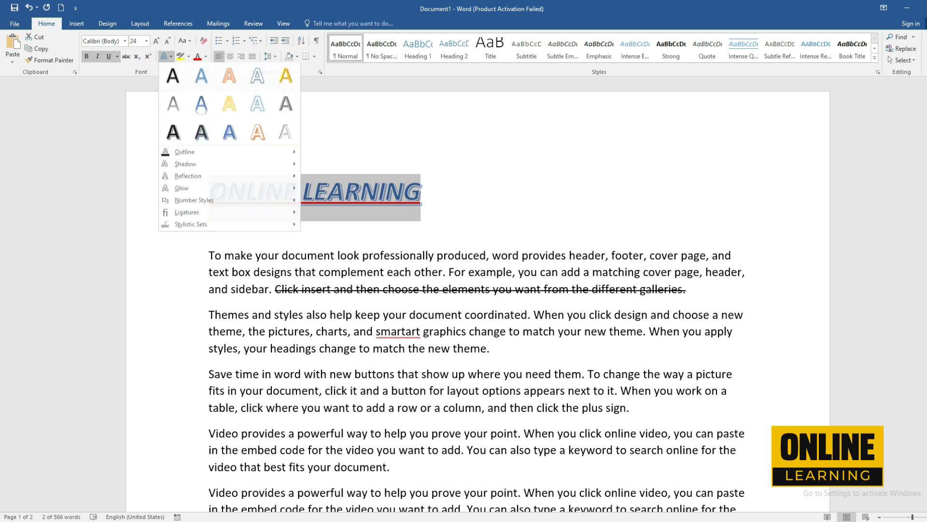
pyautogui.moveTo(193, 155)
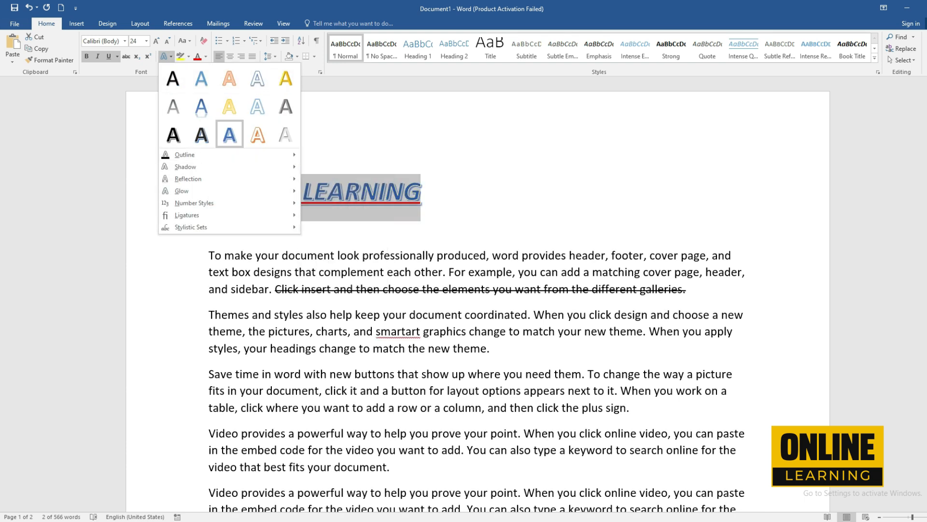
pyautogui.click(229, 134)
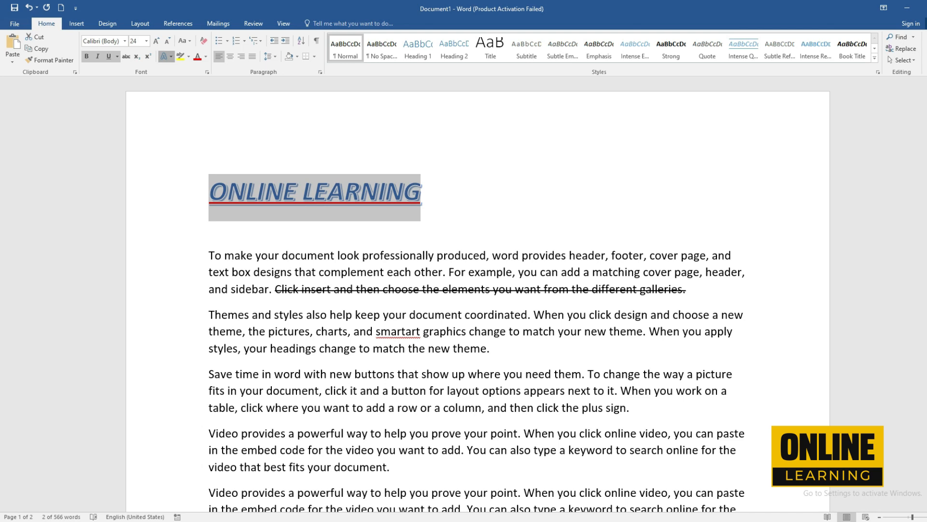
# Step: Give the ONLINE LEARNING title a standard red outline and the last of the outer shadow variations
pyautogui.click(165, 56)
pyautogui.moveTo(193, 155)
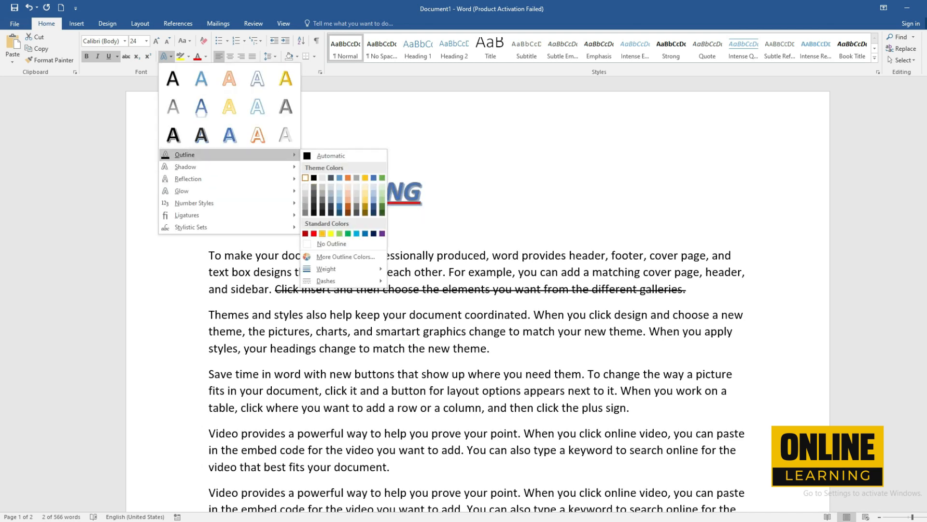
pyautogui.click(314, 234)
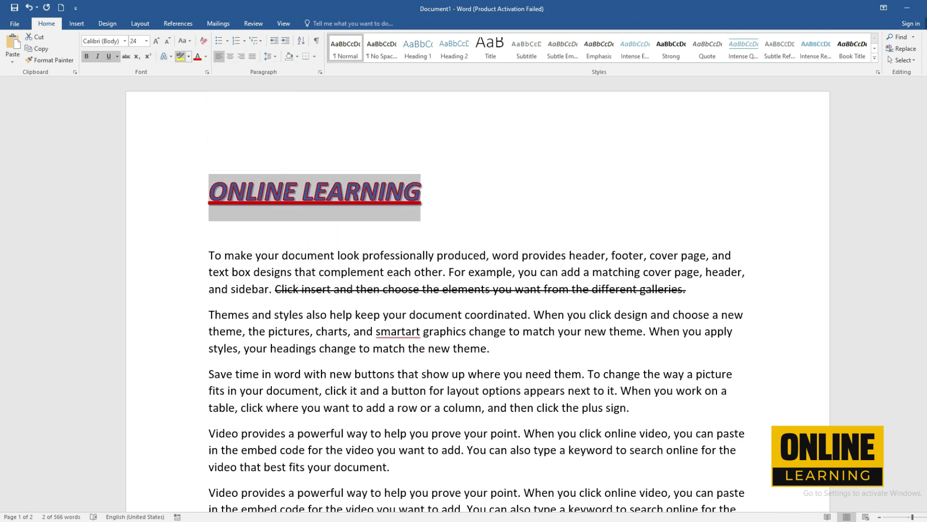
pyautogui.click(165, 56)
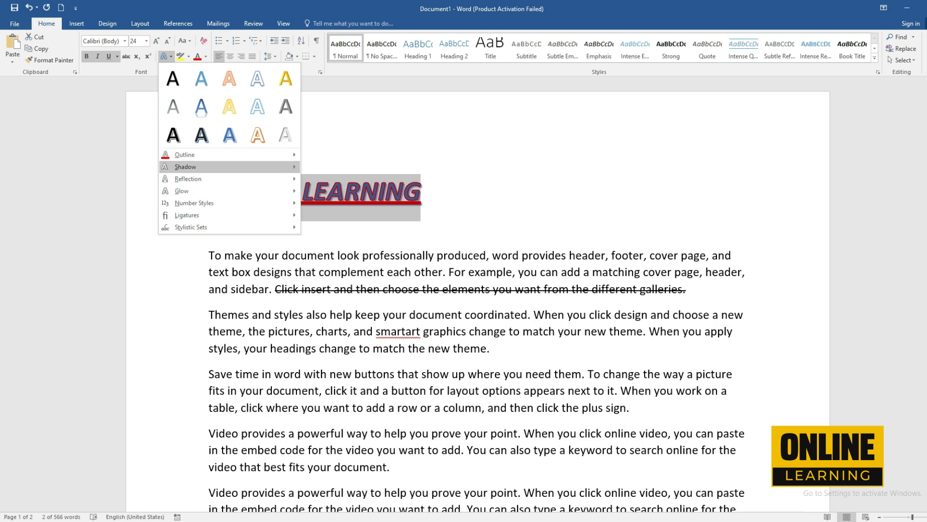
pyautogui.moveTo(185, 167)
pyautogui.click(371, 282)
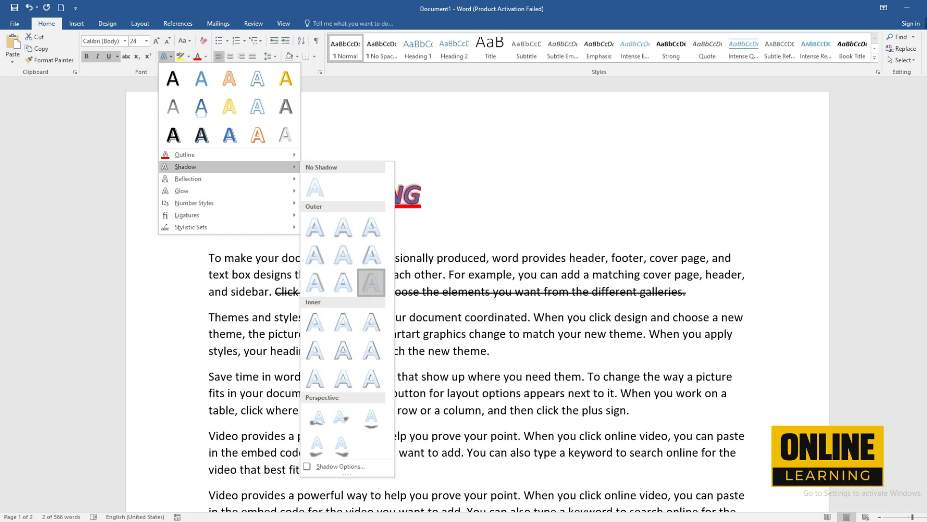
# Step: Add the last reflection variation and the strongest green glow variation to the ONLINE LEARNING title
pyautogui.click(164, 56)
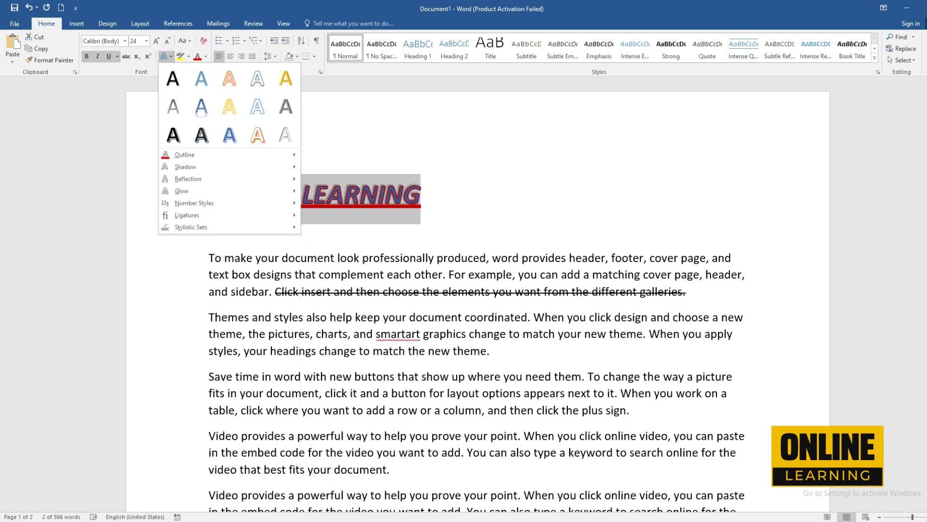
pyautogui.moveTo(188, 179)
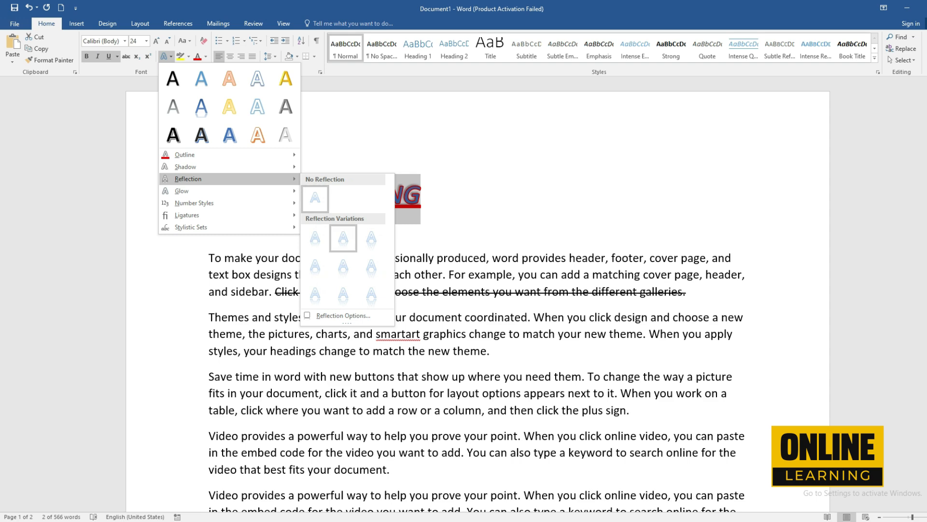
pyautogui.click(371, 294)
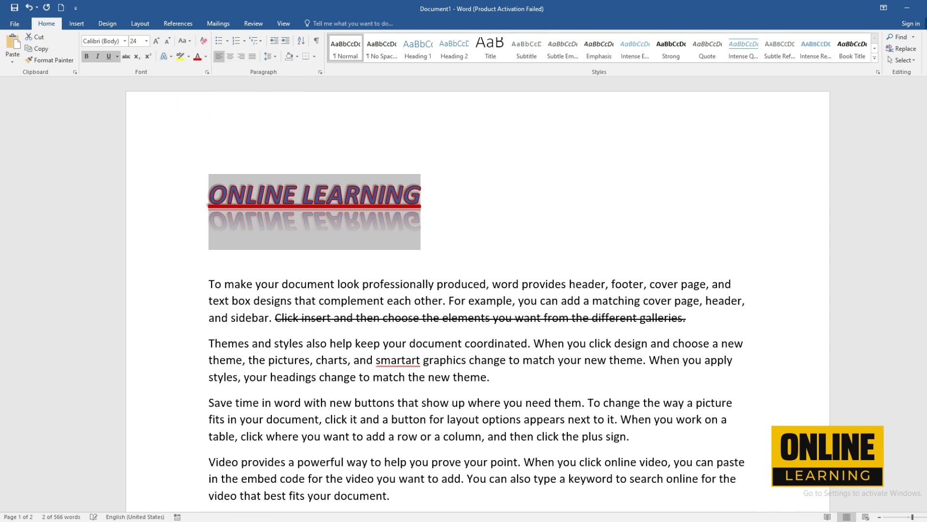
pyautogui.click(164, 56)
pyautogui.moveTo(182, 191)
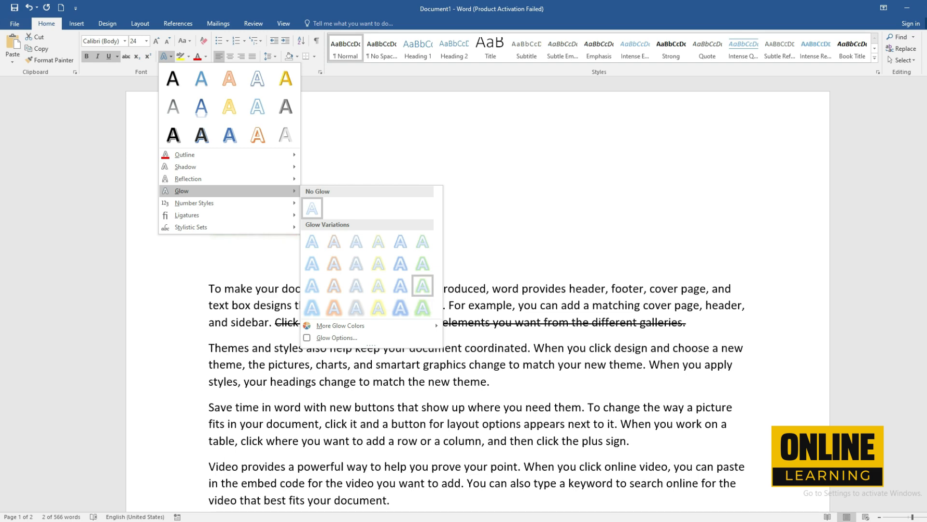
pyautogui.click(423, 307)
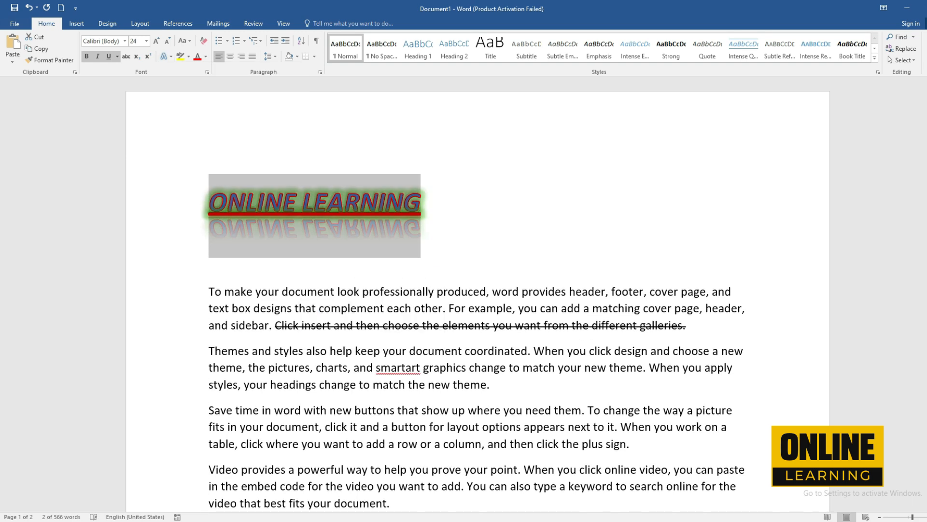
# Step: Examine the ligature and number style options available for the title, without applying any, and deselect the title
pyautogui.click(429, 202)
pyautogui.moveTo(429, 202); pyautogui.dragTo(208, 203)
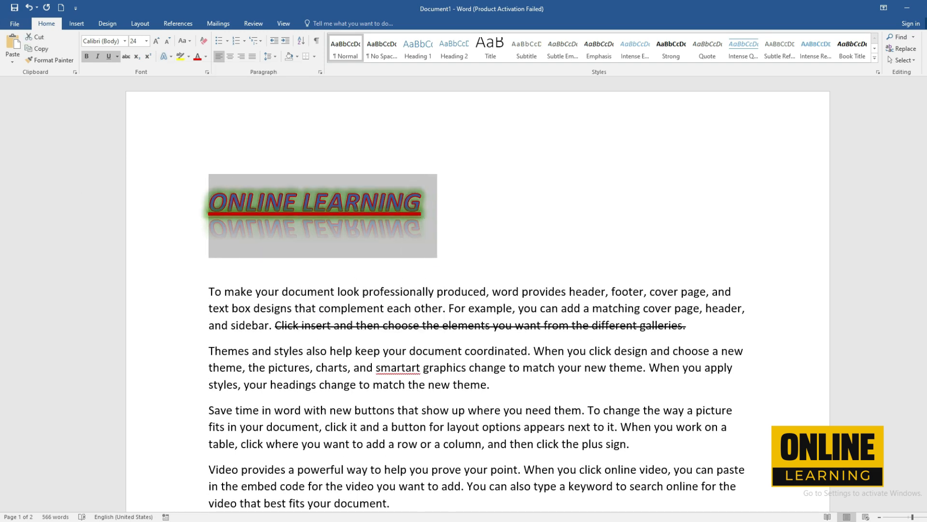
pyautogui.click(165, 56)
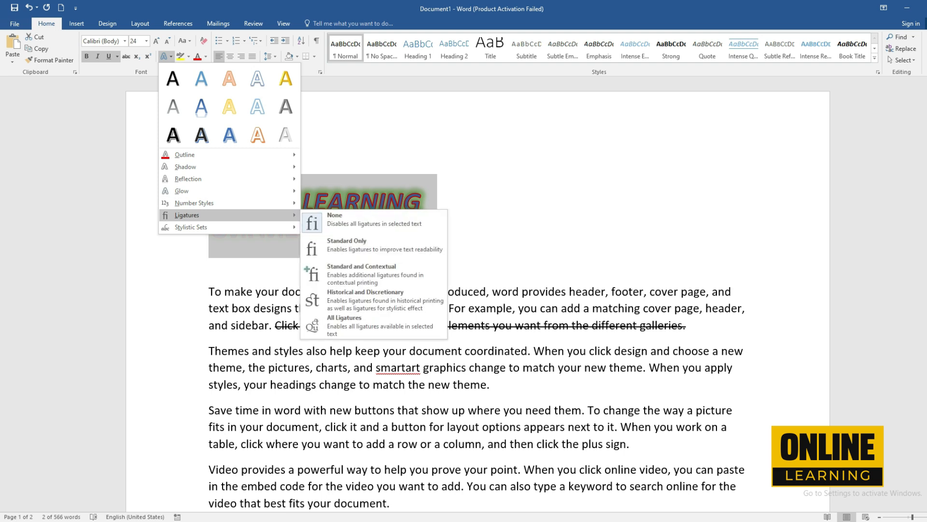
pyautogui.moveTo(195, 202)
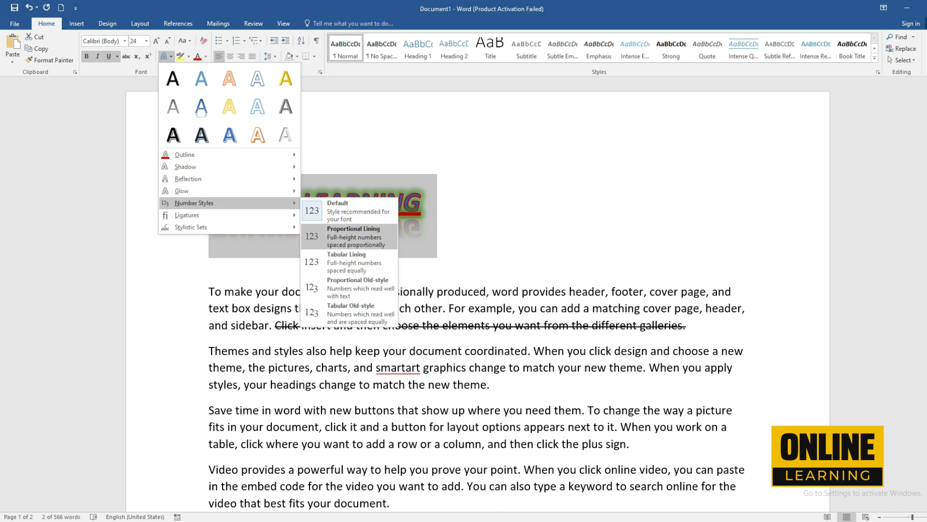
pyautogui.press('Escape')
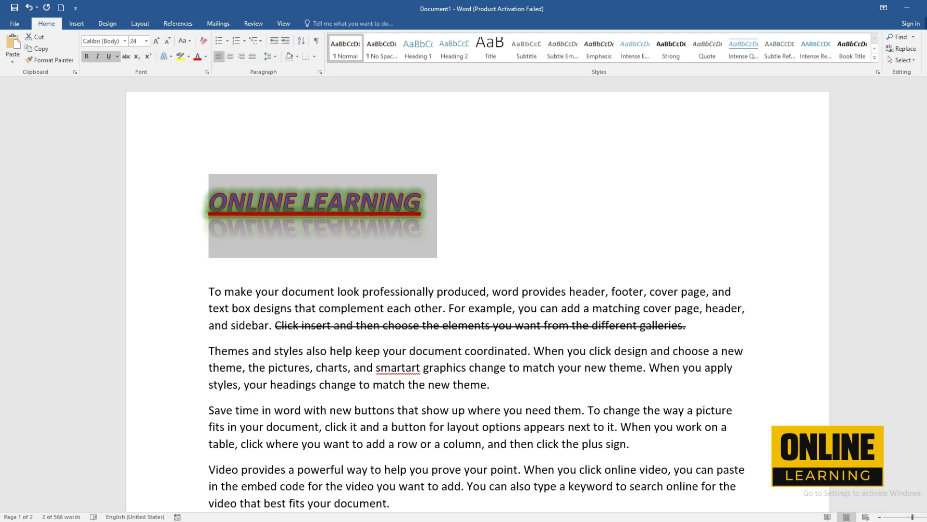
pyautogui.click(248, 202)
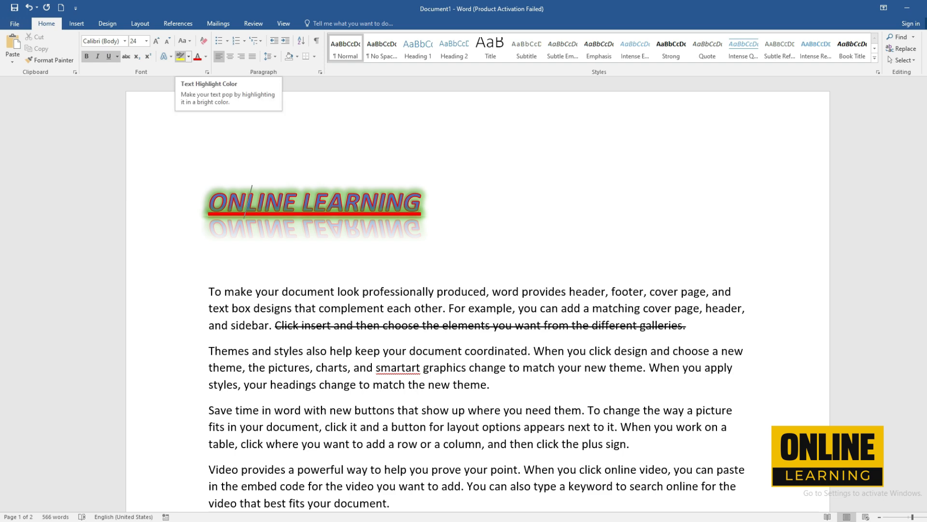
# Step: Highlight the first body paragraph in yellow and the second body paragraph, starting "Themes and styles", in bright green
pyautogui.click(76, 24)
pyautogui.scroll(-3, 474, 290)
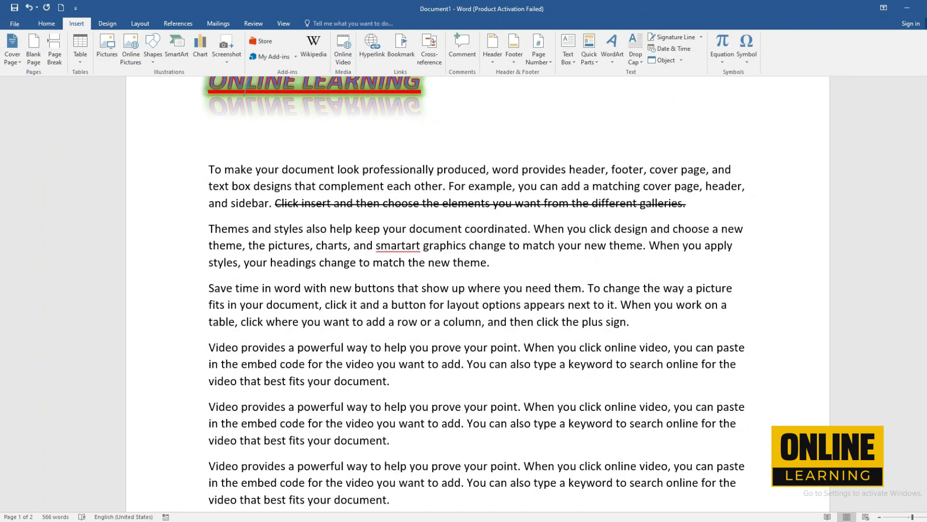
pyautogui.click(46, 23)
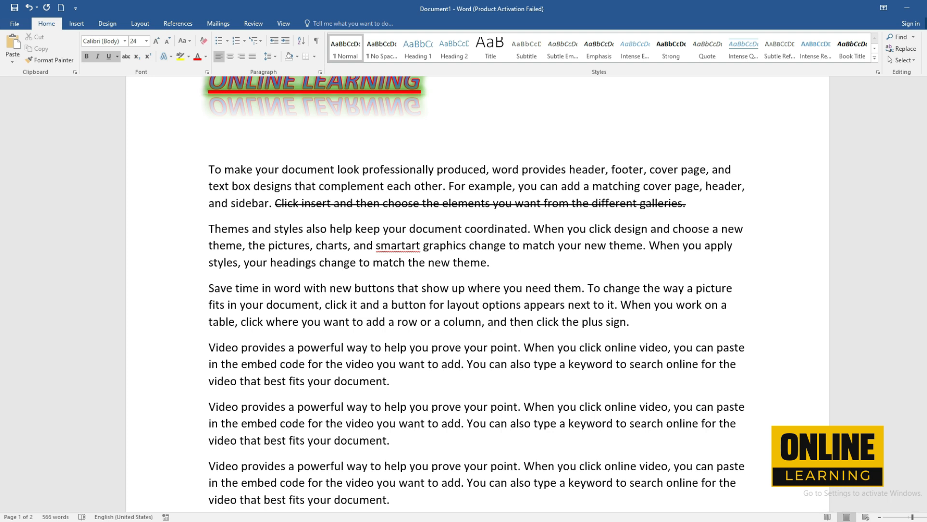
pyautogui.click(188, 56)
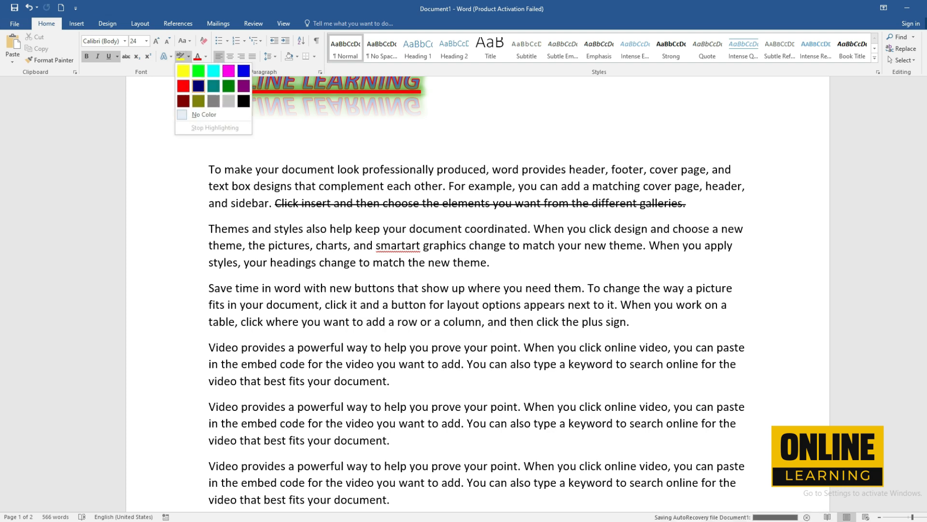
pyautogui.click(184, 71)
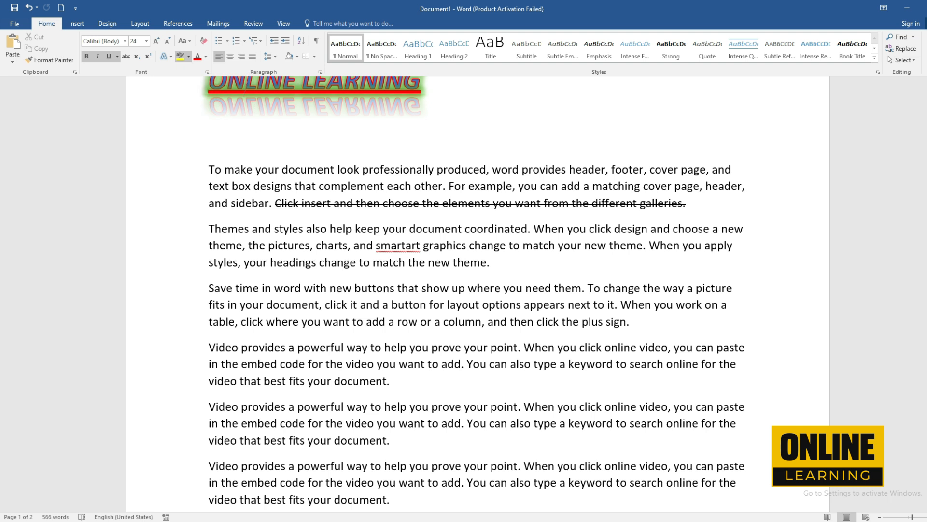
pyautogui.moveTo(208, 169)
pyautogui.mouseDown()
pyautogui.moveTo(232, 186)
pyautogui.moveTo(683, 203)
pyautogui.mouseUp()
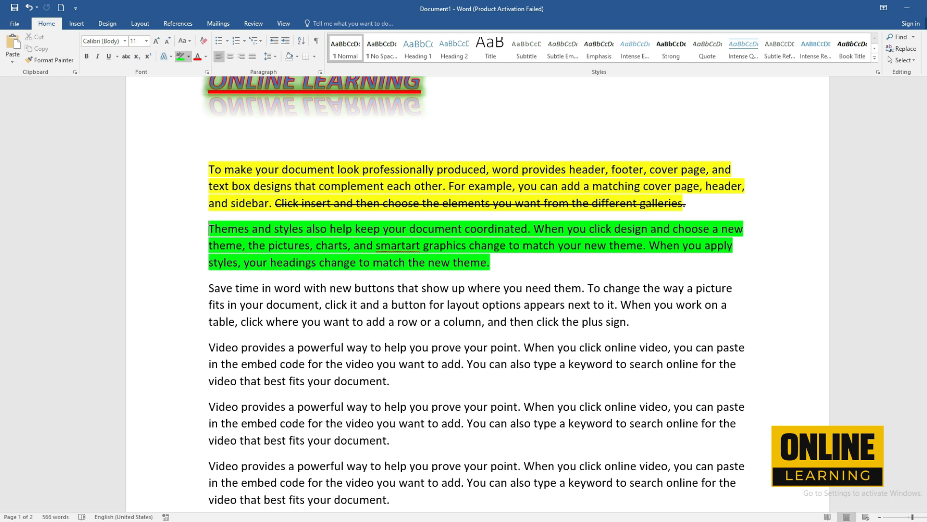
# Step: Highlight the words "powerful", "help" and "your" in red in the first "Video provides" paragraph and stop highlighting
pyautogui.click(189, 56)
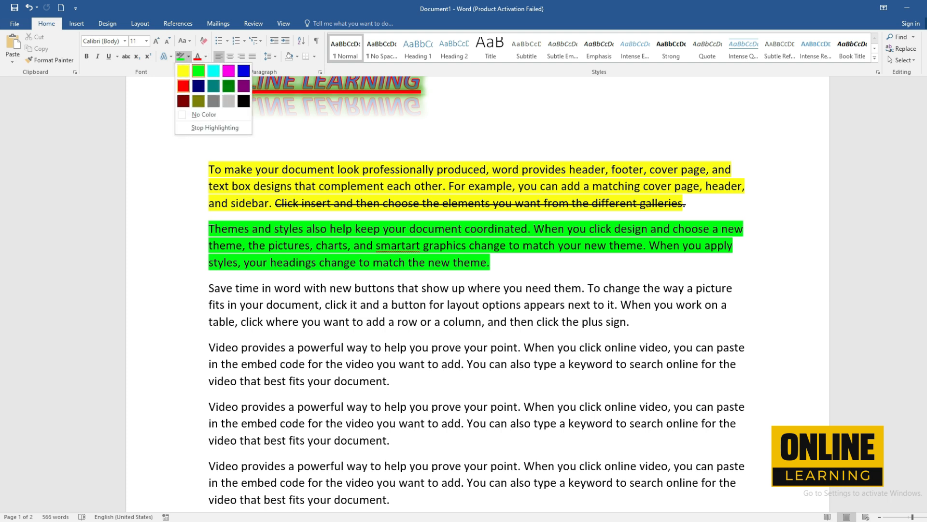
pyautogui.click(183, 86)
pyautogui.moveTo(297, 347); pyautogui.dragTo(407, 347)
pyautogui.moveTo(464, 347); pyautogui.dragTo(488, 348)
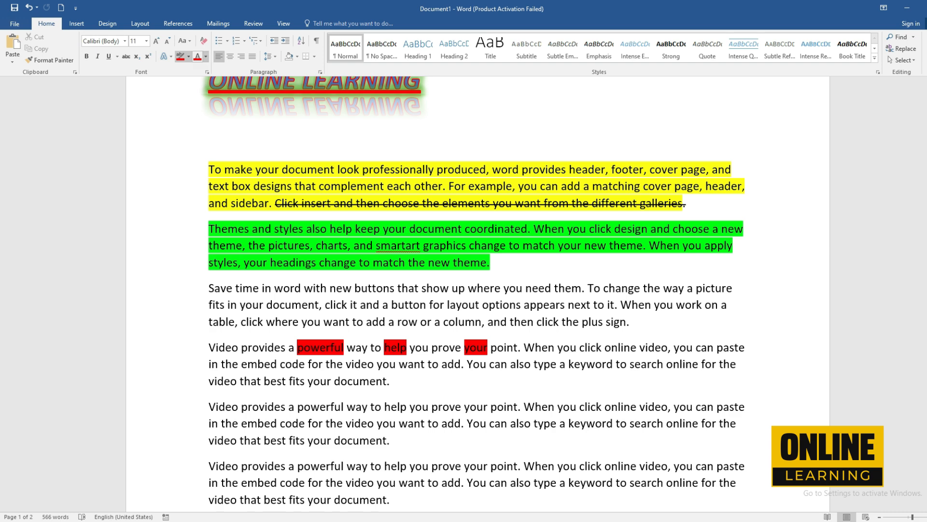
pyautogui.click(205, 56)
pyautogui.press('Escape')
# Step: Set the font color of the second "Video provides" paragraph to theme orange and of the third one to standard light blue
pyautogui.scroll(-3, 476, 291)
pyautogui.moveTo(209, 285); pyautogui.dragTo(399, 319)
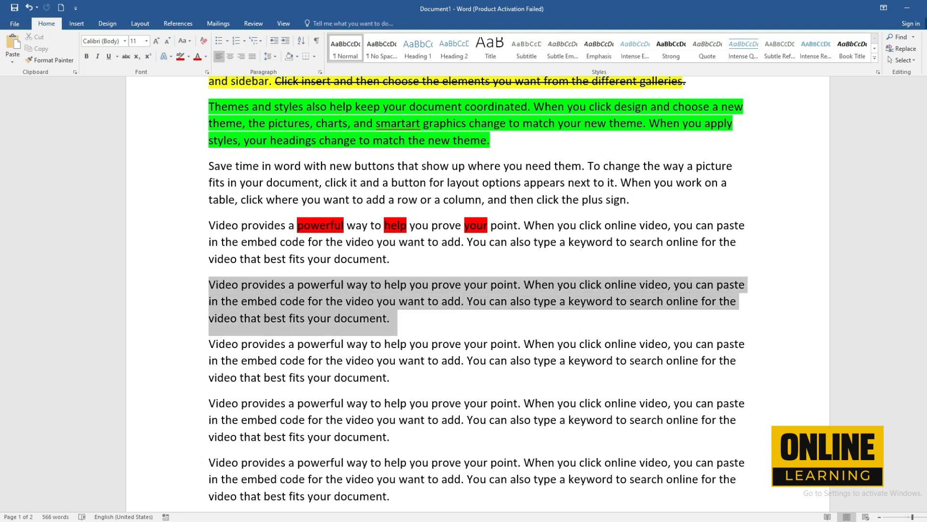
pyautogui.click(205, 56)
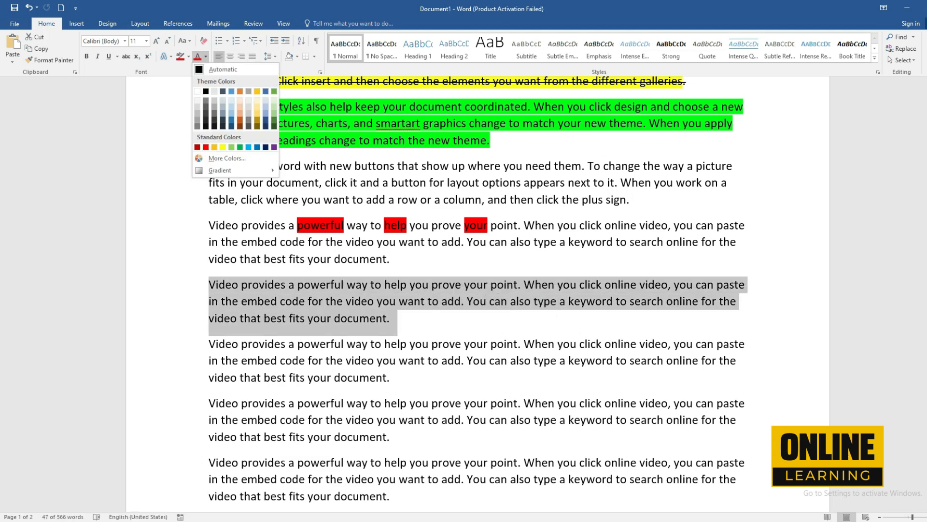
pyautogui.click(240, 91)
pyautogui.scroll(-2, 476, 292)
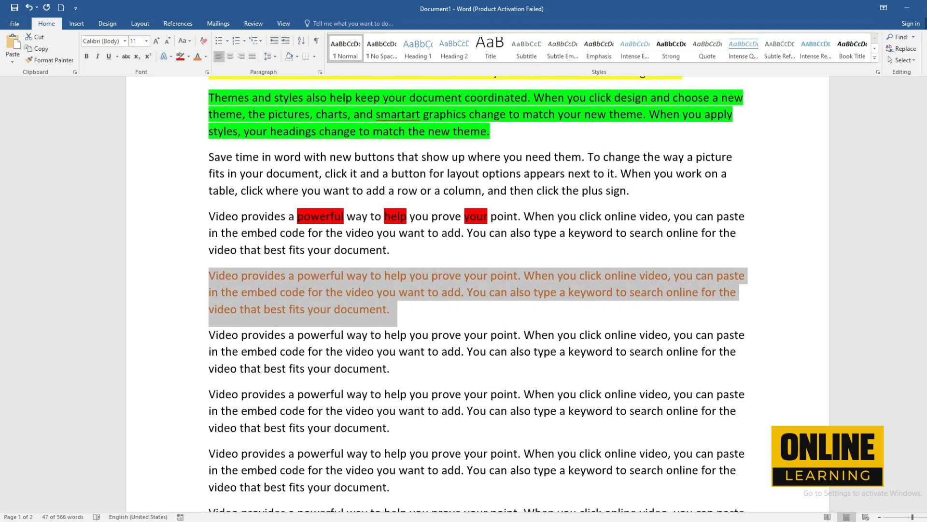
pyautogui.moveTo(209, 262); pyautogui.dragTo(398, 297)
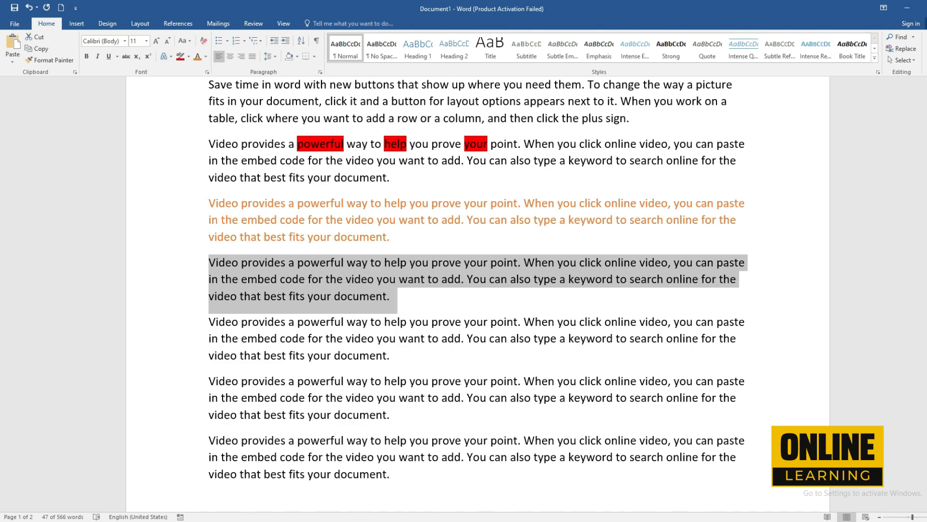
pyautogui.click(206, 56)
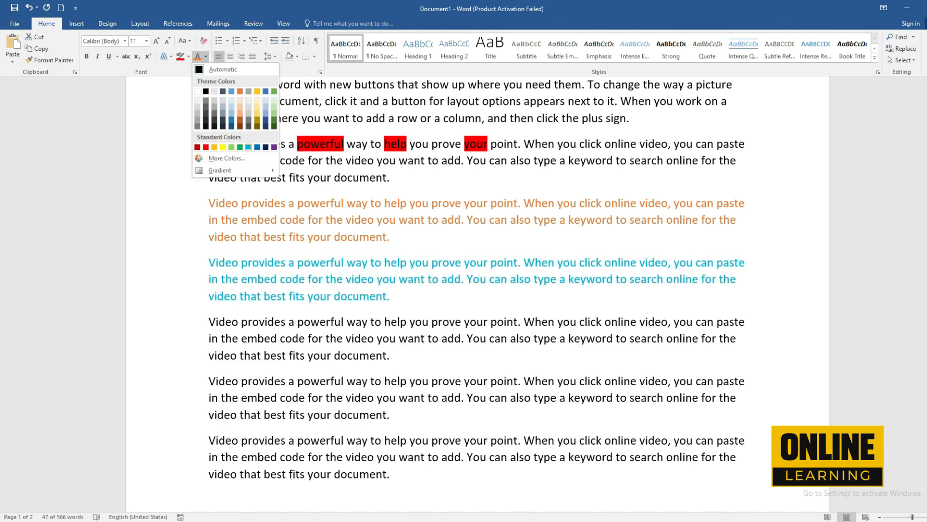
pyautogui.click(249, 147)
# Step: Color the fourth "Video provides" paragraph light green and make it bold, italic and underlined
pyautogui.moveTo(209, 323); pyautogui.dragTo(397, 356)
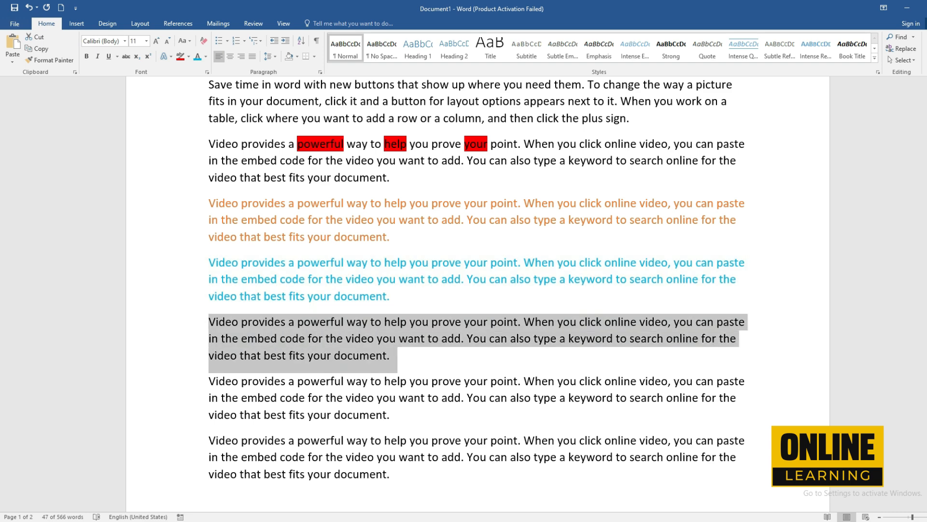
pyautogui.click(206, 57)
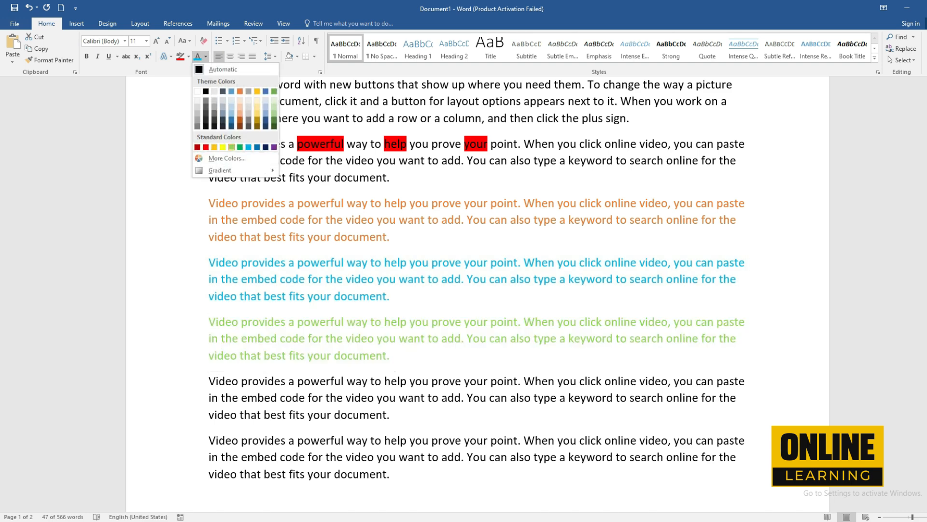
pyautogui.click(231, 147)
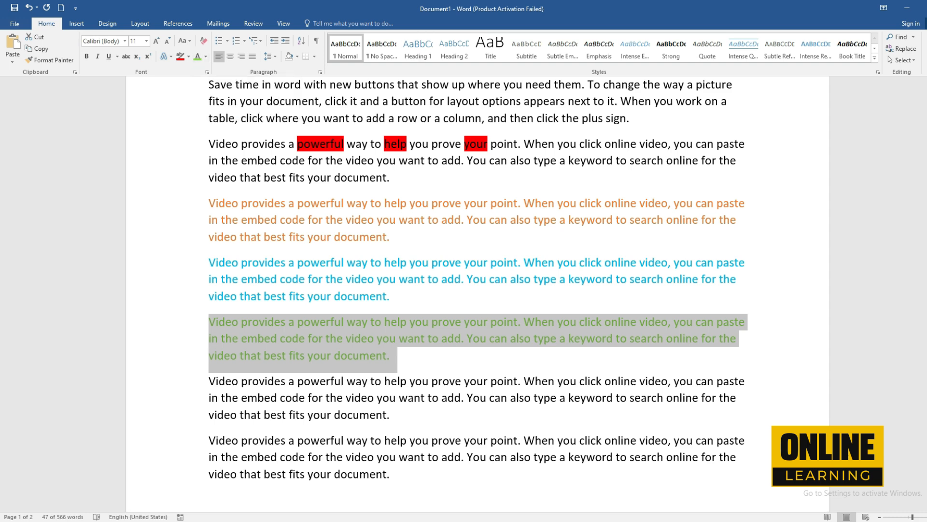
pyautogui.hotkey('ctrl', 'b')
pyautogui.hotkey('ctrl', 'i')
pyautogui.hotkey('ctrl', 'u')
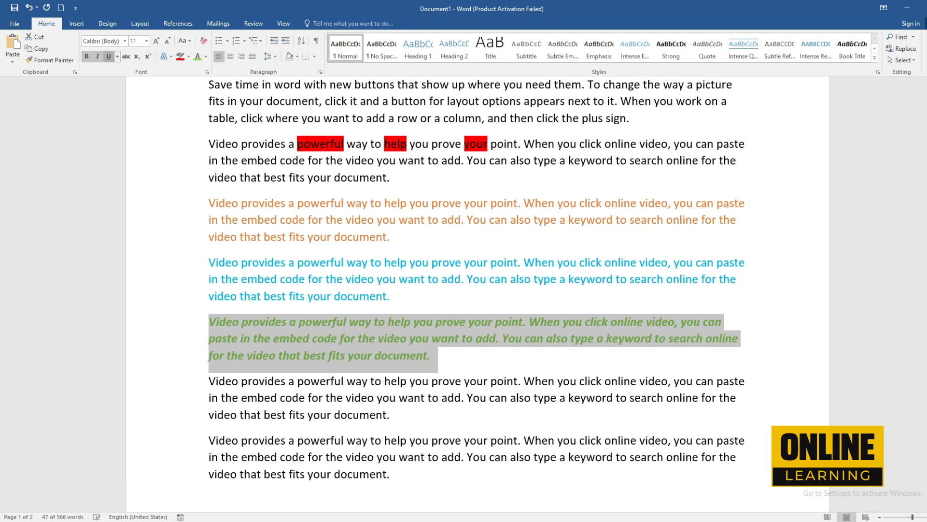
# Step: Clear all formatting from the start of the document, including the ONLINE LEARNING title, through the colored "Video provides" paragraphs
pyautogui.click(390, 296)
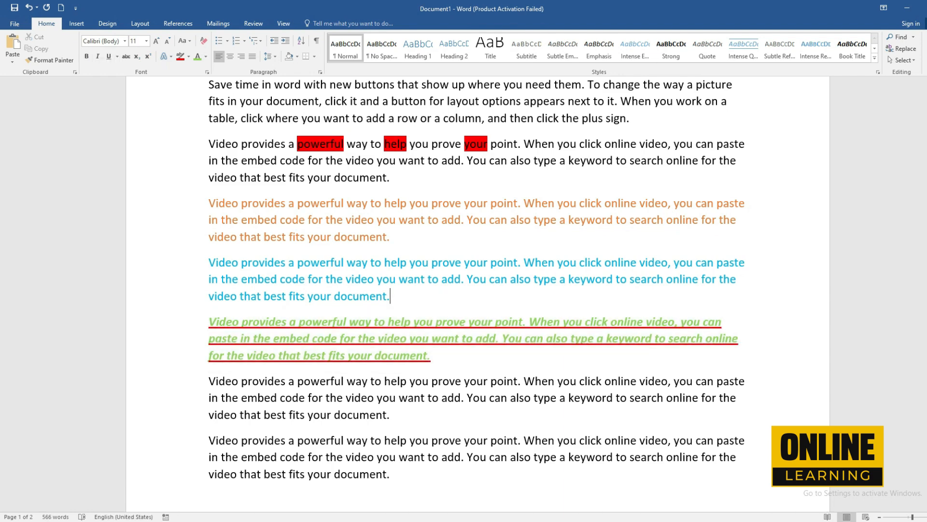
pyautogui.hotkey('ctrl', 'shift', 'Home')
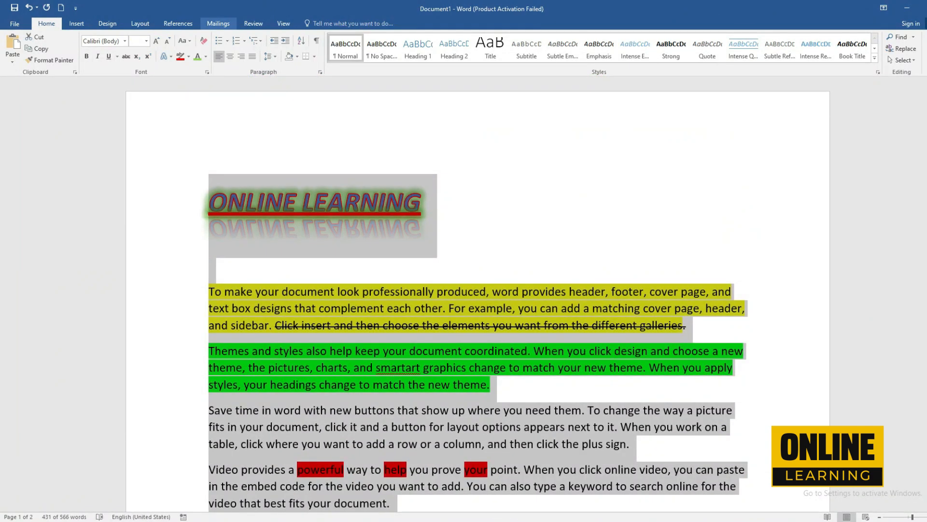
pyautogui.click(203, 41)
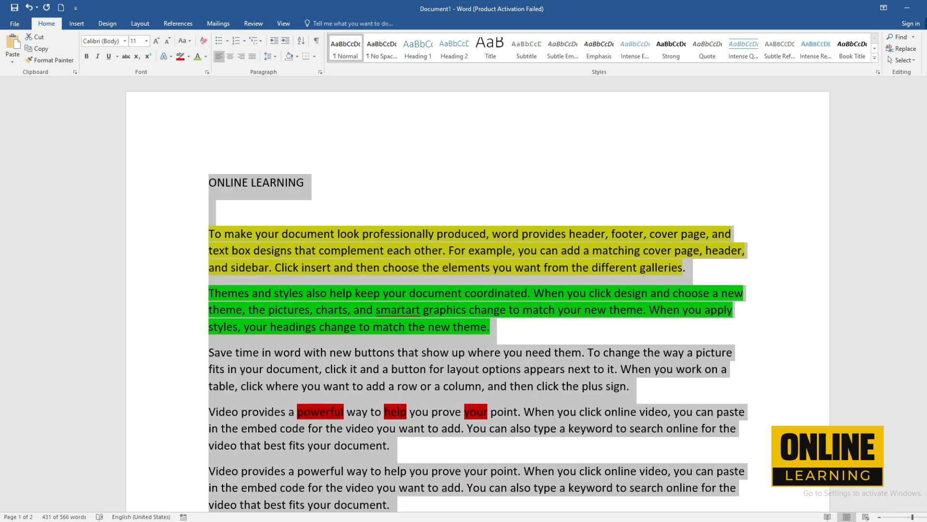
# Step: Remove the highlight color from the selected title and paragraphs and deselect the text
pyautogui.scroll(-10, 478, 290)
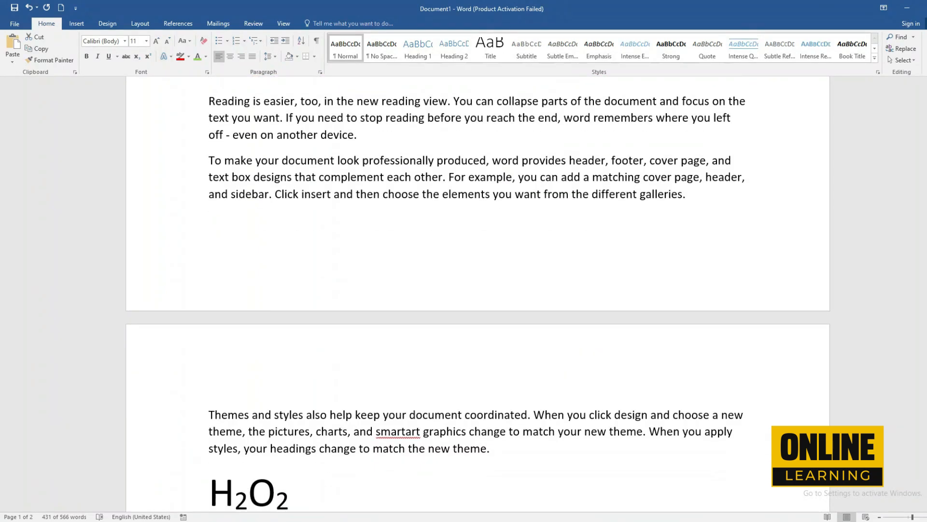
pyautogui.scroll(5, 479, 289)
pyautogui.scroll(10, 478, 290)
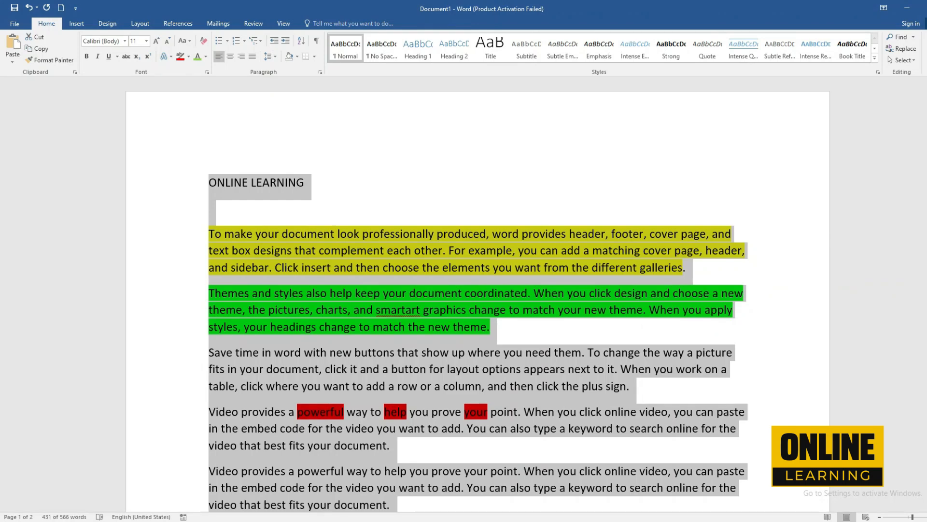
pyautogui.click(189, 56)
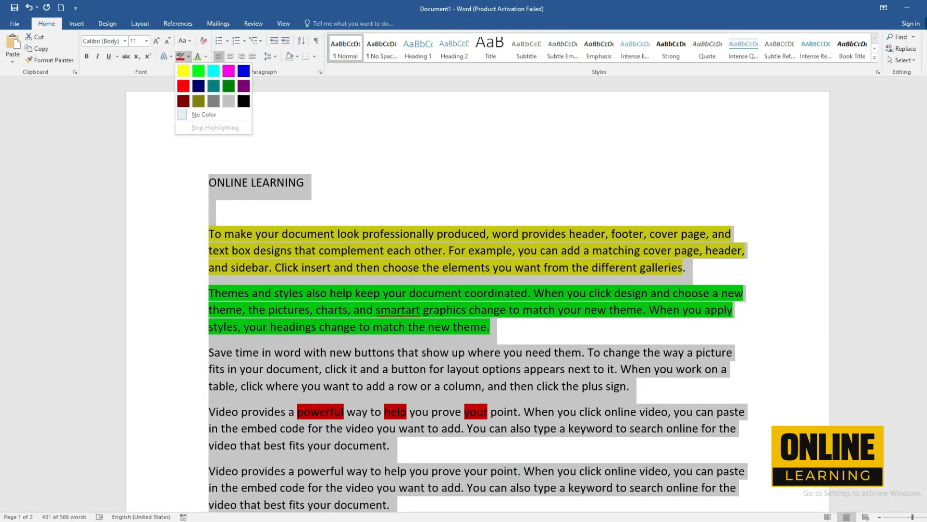
pyautogui.click(204, 115)
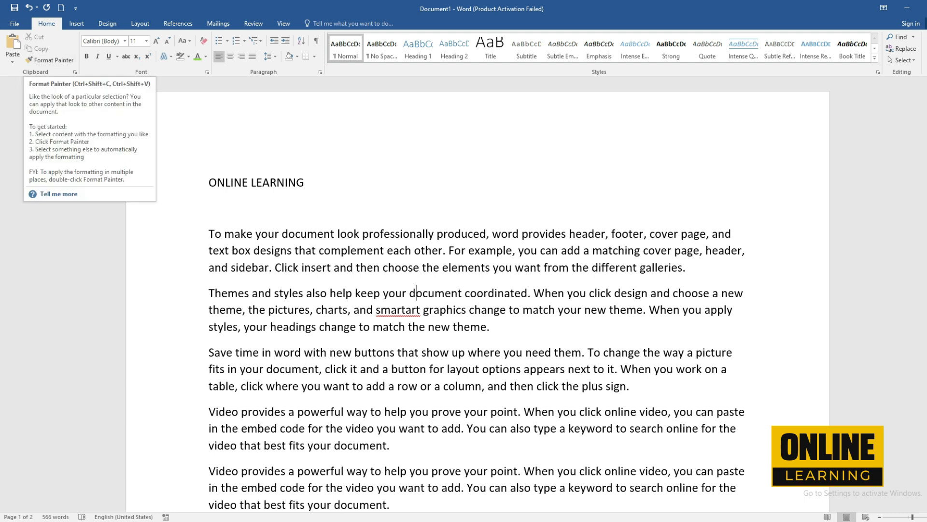
pyautogui.click(352, 353)
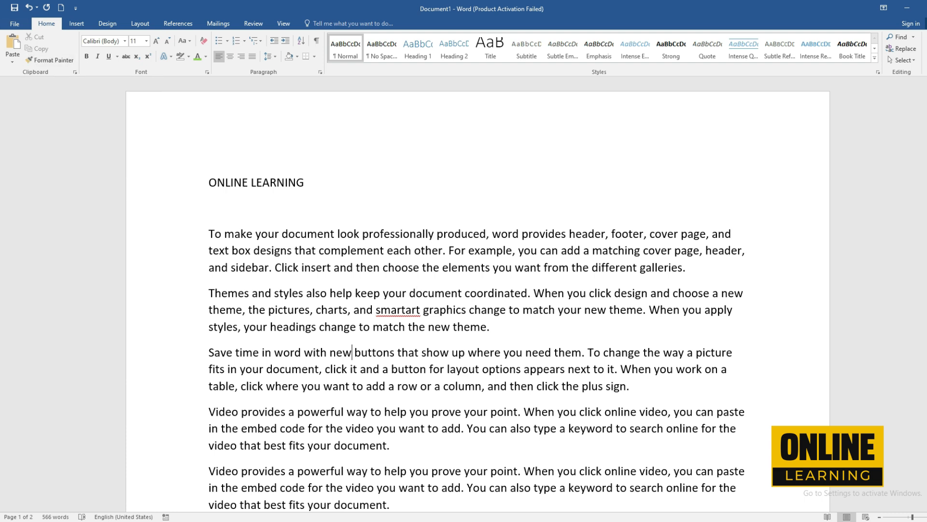
# Step: Make the ONLINE LEARNING title bold, italic and underlined, and set its font color to standard blue
pyautogui.moveTo(209, 183); pyautogui.dragTo(311, 183)
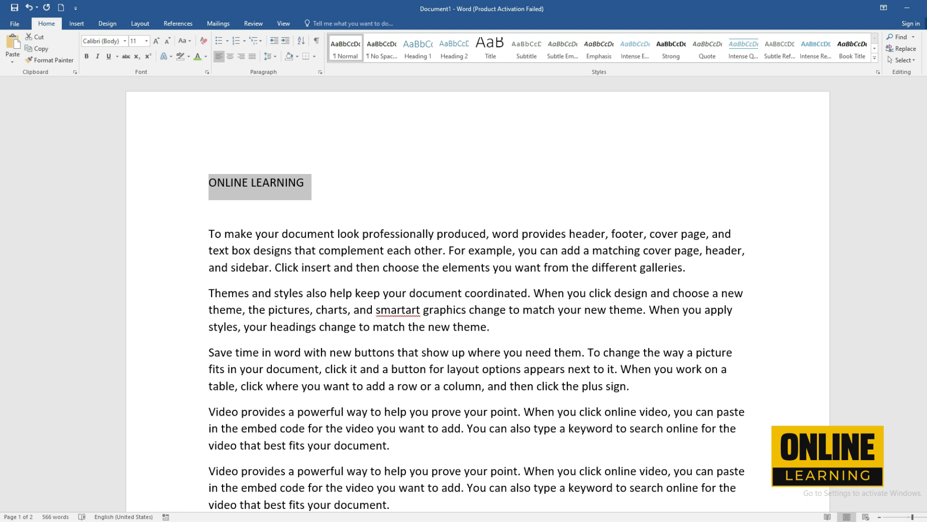
pyautogui.click(87, 56)
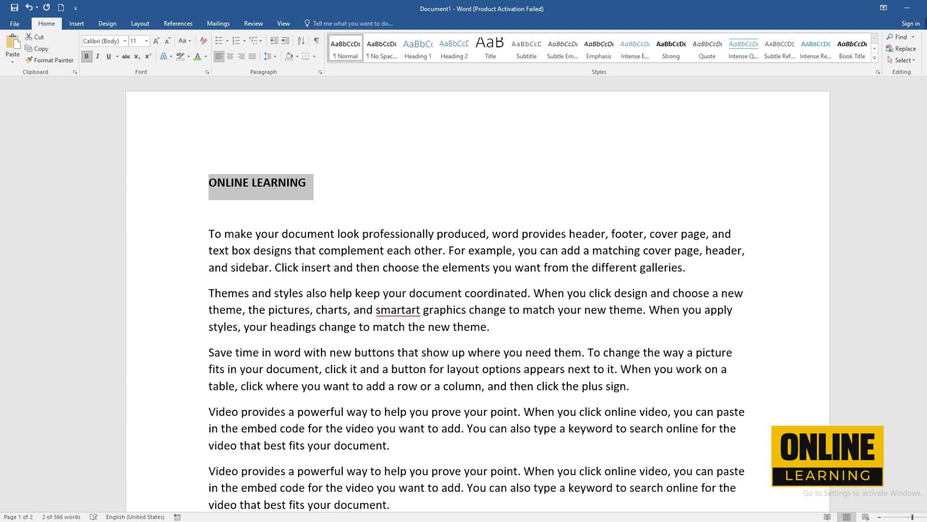
pyautogui.click(98, 56)
pyautogui.click(108, 56)
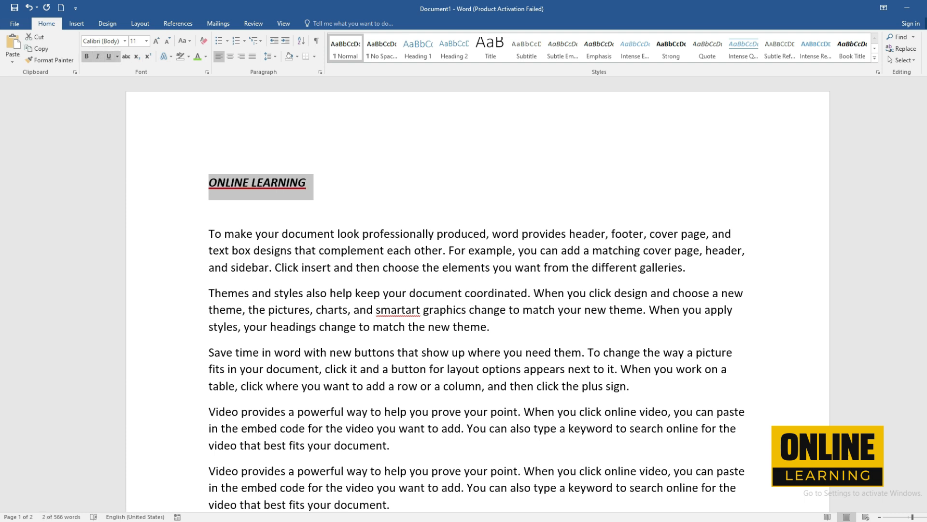
pyautogui.click(205, 56)
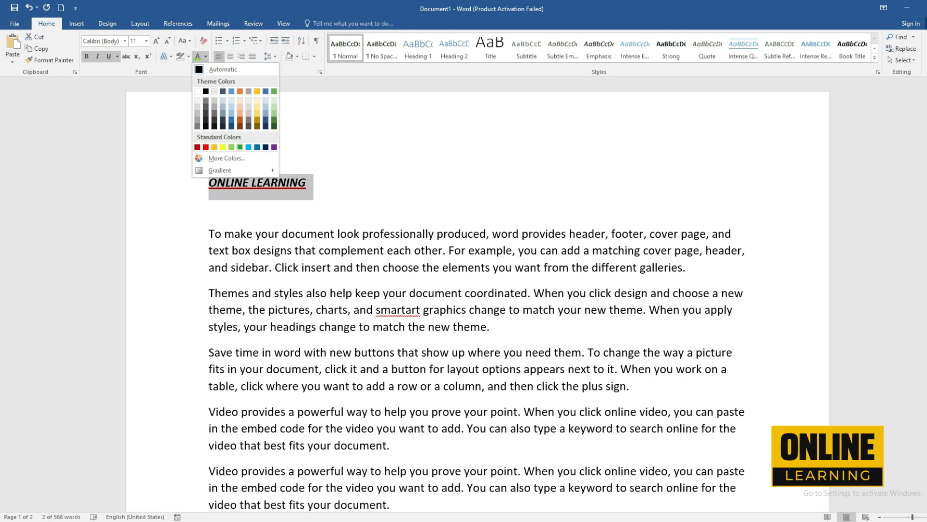
pyautogui.click(257, 146)
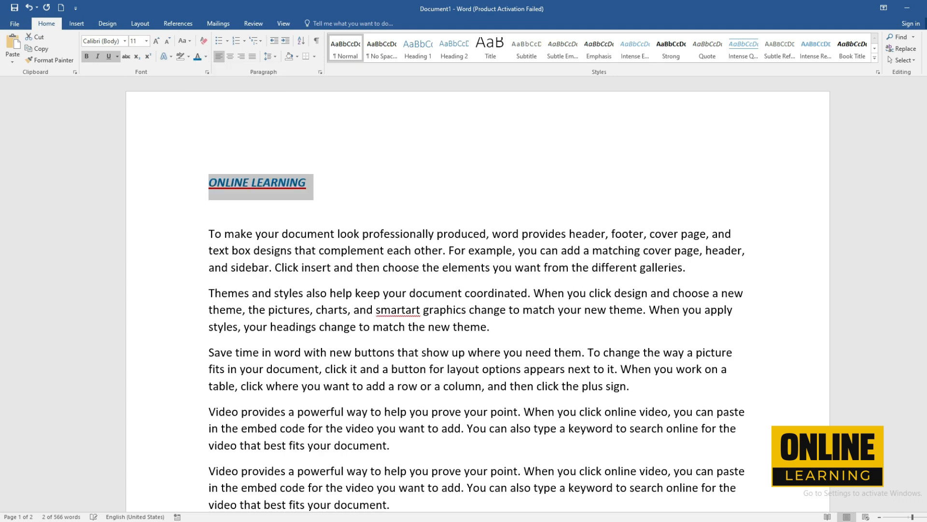
# Step: Enlarge the ONLINE LEARNING title to 18 pt and set its font to Berlin Sans FB
pyautogui.click(156, 40)
pyautogui.click(156, 40)
pyautogui.click(156, 40)
pyautogui.click(156, 41)
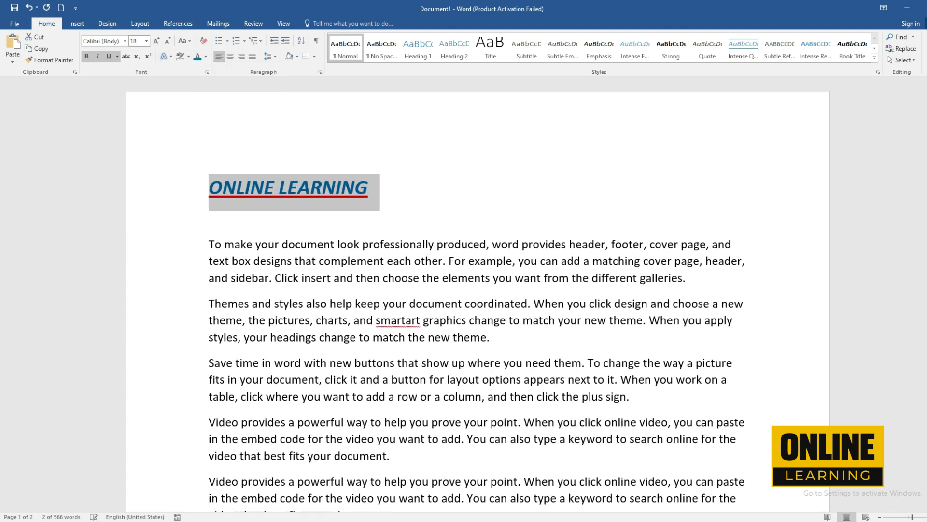
pyautogui.click(125, 41)
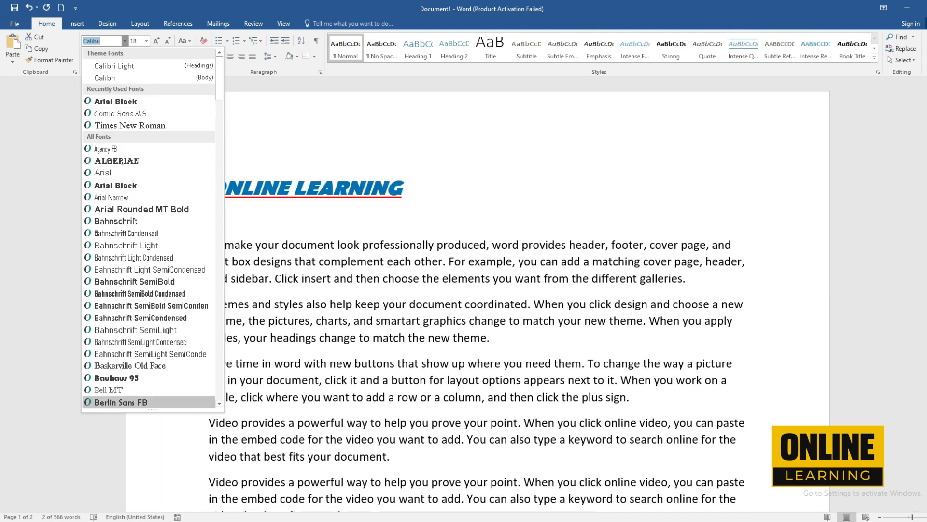
pyautogui.click(121, 401)
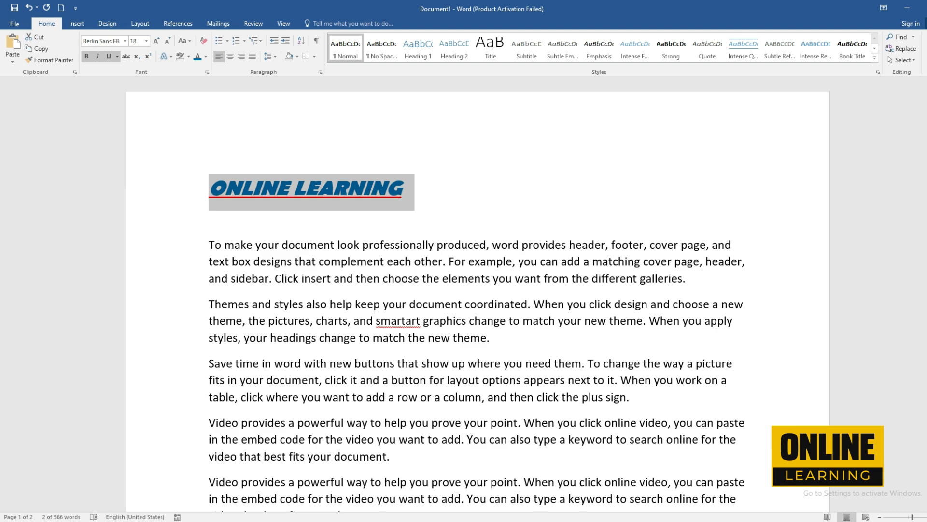
pyautogui.scroll(-3, 477, 290)
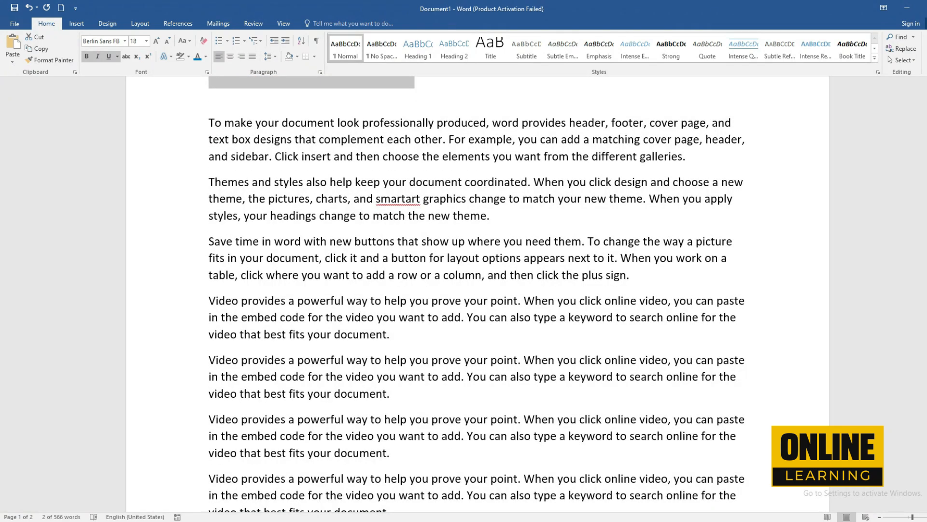
pyautogui.click(298, 301)
pyautogui.moveTo(209, 301); pyautogui.dragTo(416, 336)
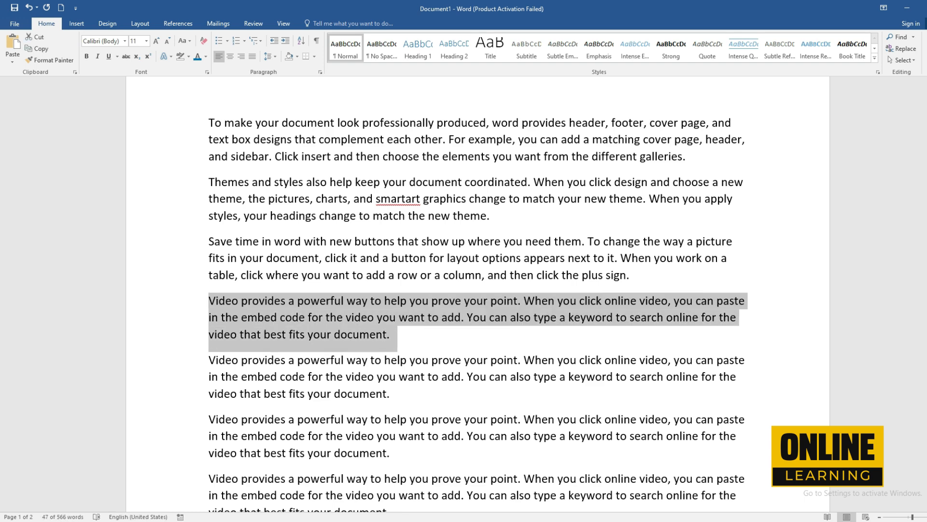
pyautogui.click(342, 258)
pyautogui.scroll(1, 342, 257)
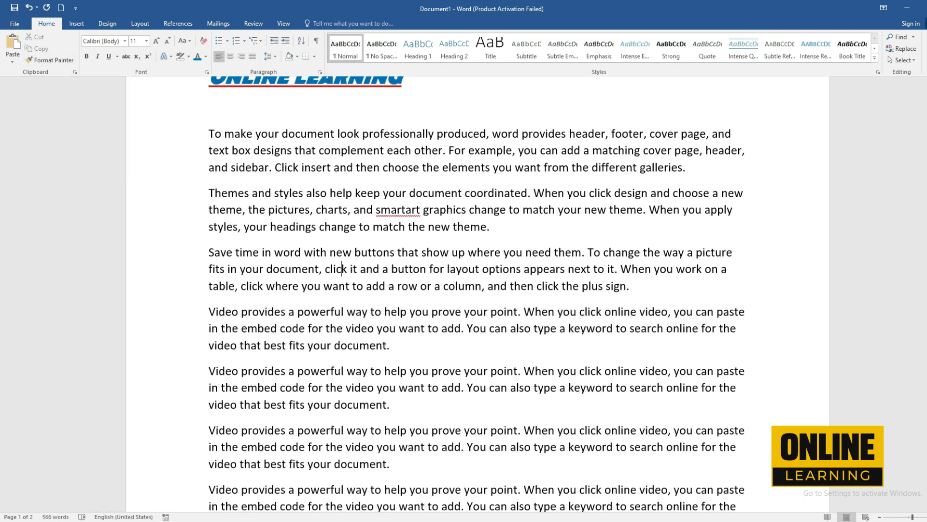
# Step: Copy the ONLINE LEARNING title's formatting onto the first "Video provides" paragraph with Format Painter and deselect the text
pyautogui.scroll(2, 478, 290)
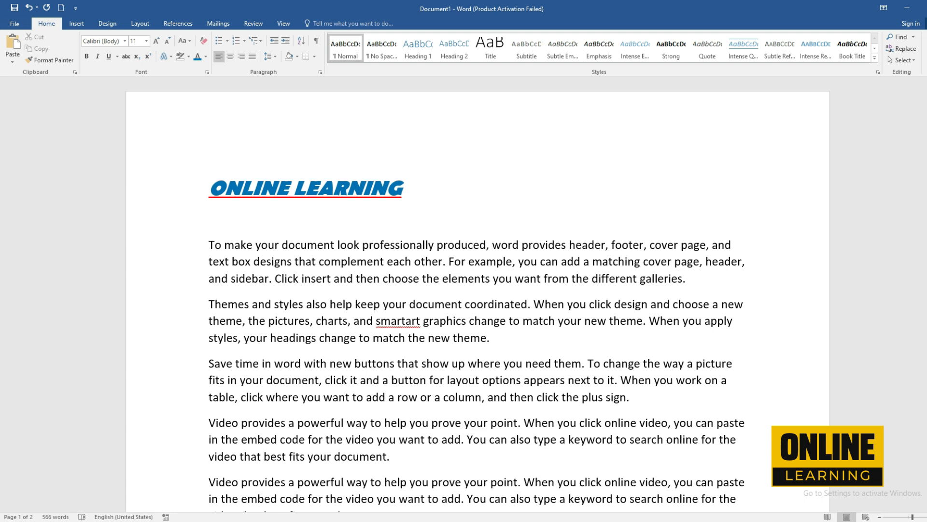
pyautogui.click(320, 187)
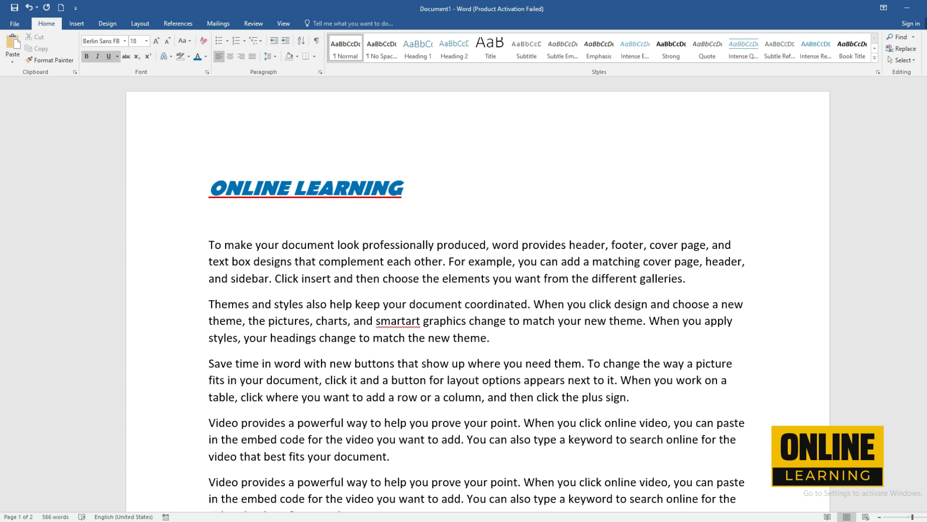
pyautogui.click(51, 59)
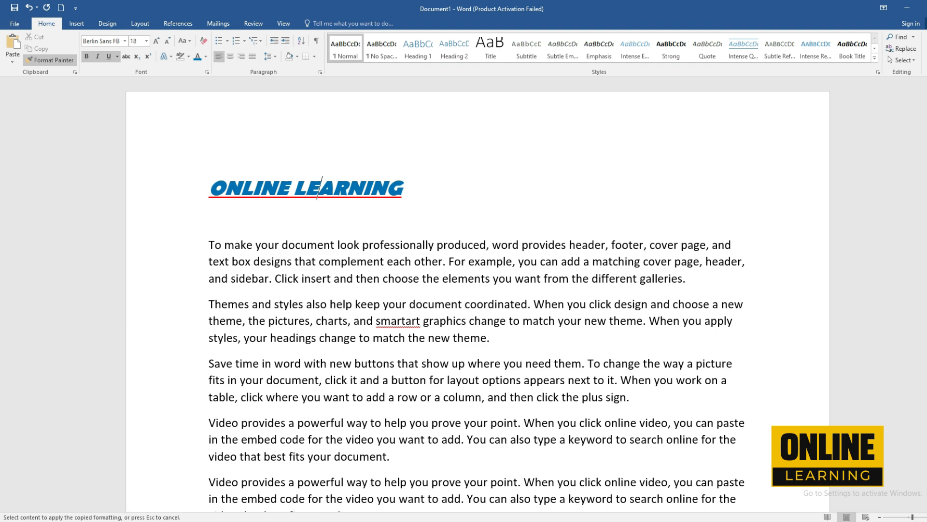
pyautogui.scroll(-1, 479, 290)
pyautogui.scroll(-3, 478, 289)
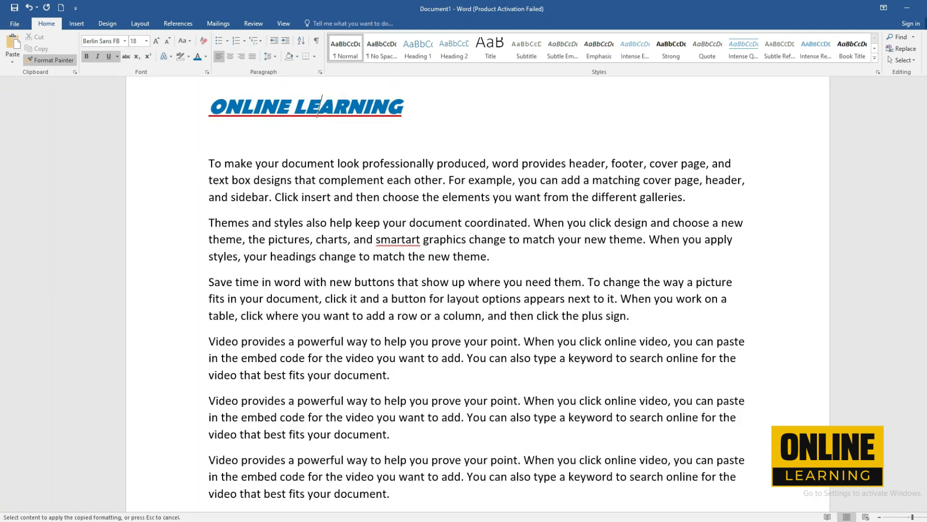
pyautogui.moveTo(210, 342); pyautogui.dragTo(394, 375)
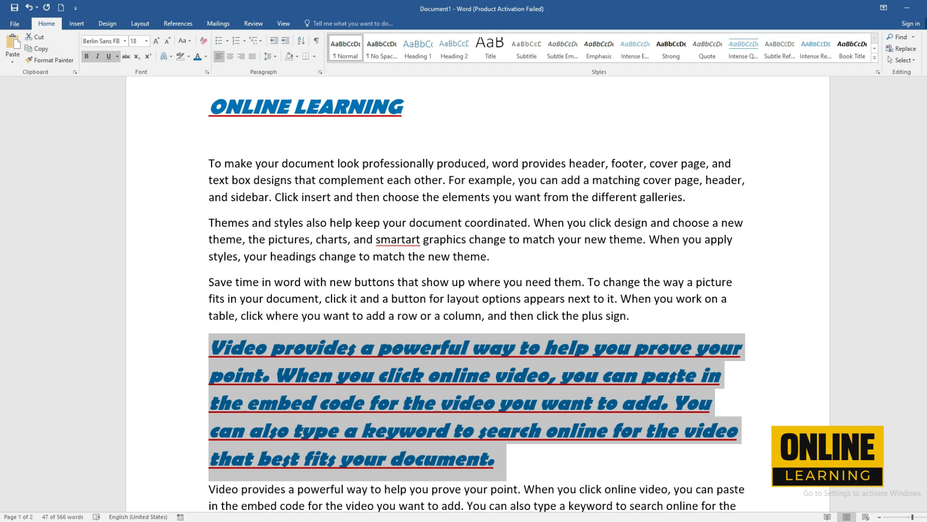
pyautogui.click(498, 430)
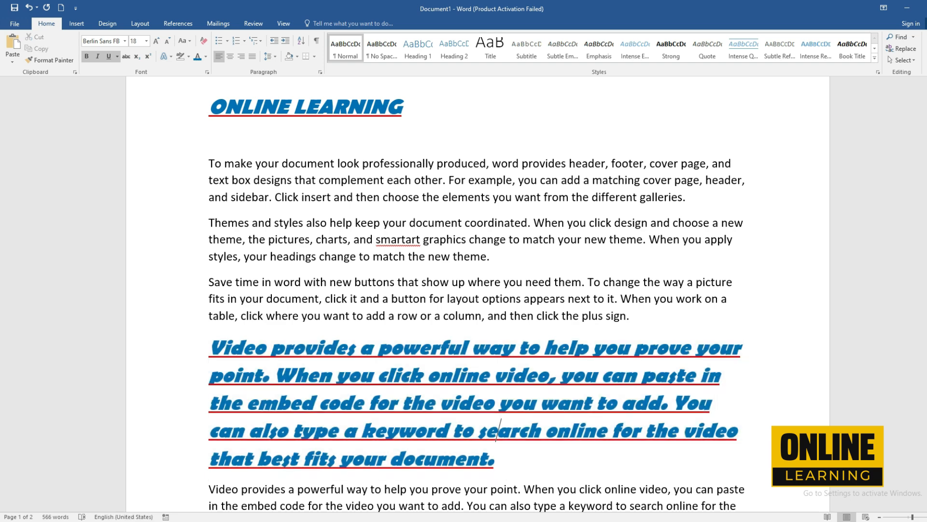
# Step: Give the third "Video provides" paragraph and the line just above it a green font color and the orange outlined text effect
pyautogui.scroll(-5, 498, 430)
pyautogui.click(377, 321)
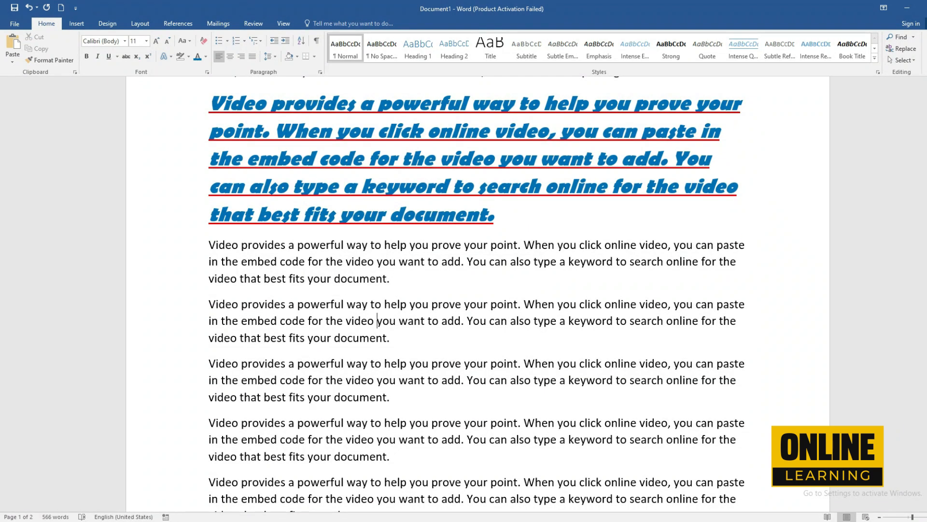
pyautogui.moveTo(209, 279); pyautogui.dragTo(420, 339)
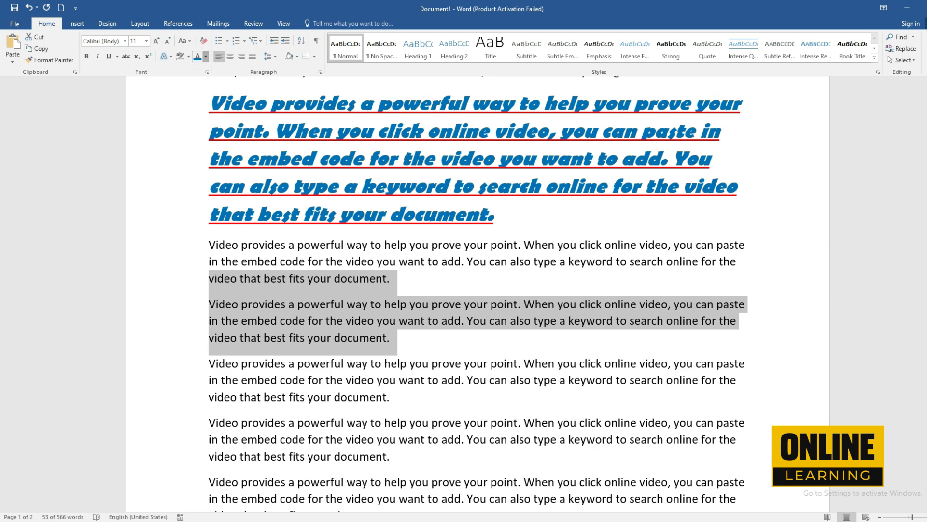
pyautogui.click(206, 57)
pyautogui.click(242, 140)
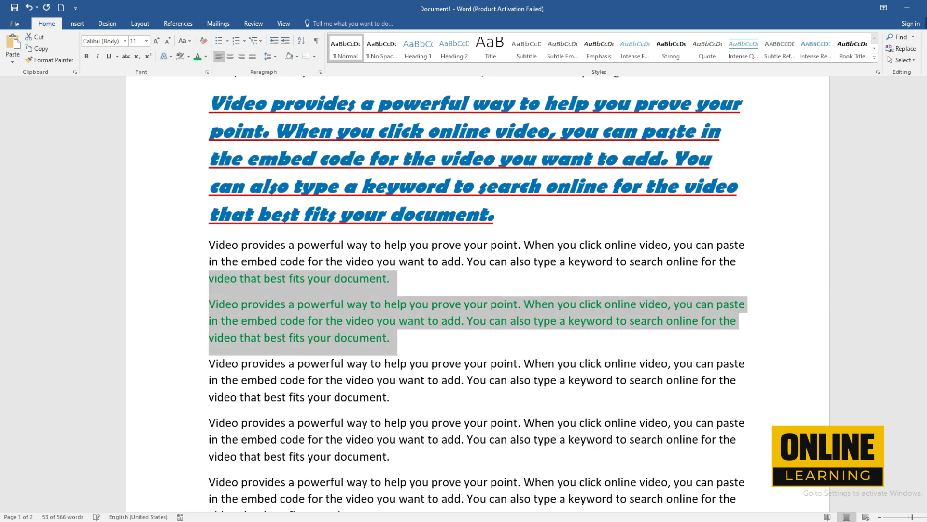
pyautogui.click(171, 57)
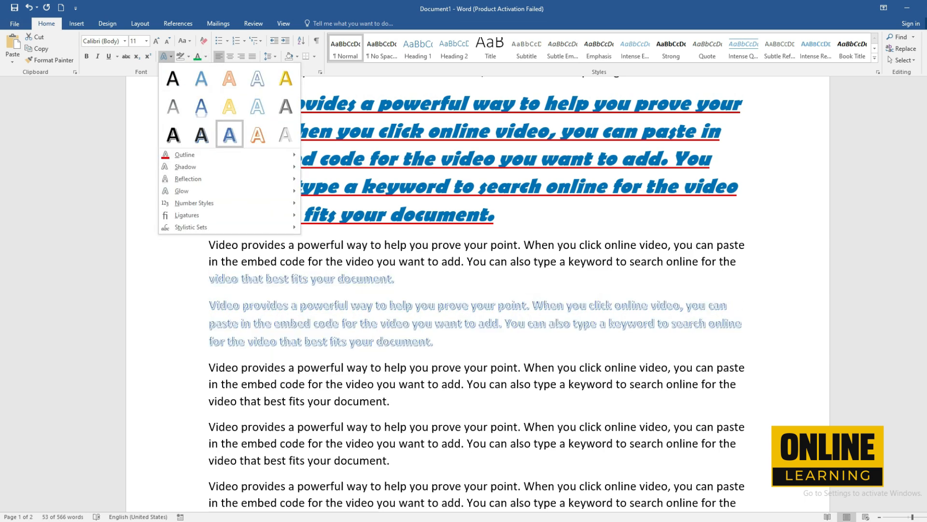
pyautogui.click(258, 135)
pyautogui.click(414, 366)
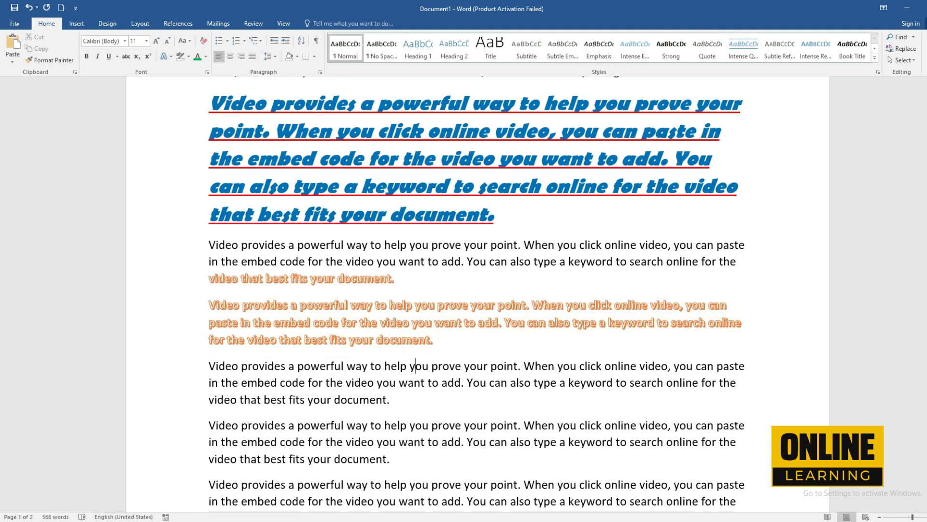
# Step: Copy the orange outlined paragraph's formatting onto the blue first "Video provides" paragraph with Format Painter and deselect the text
pyautogui.click(314, 323)
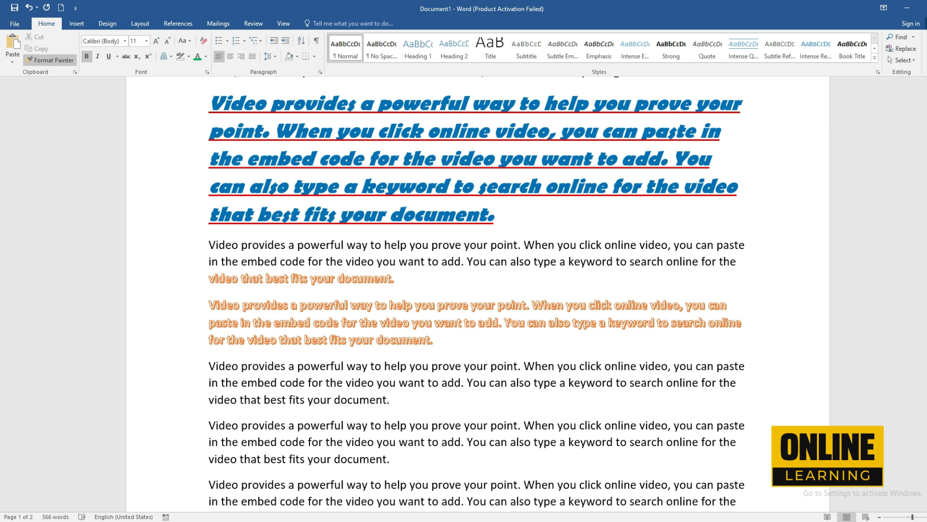
pyautogui.click(50, 60)
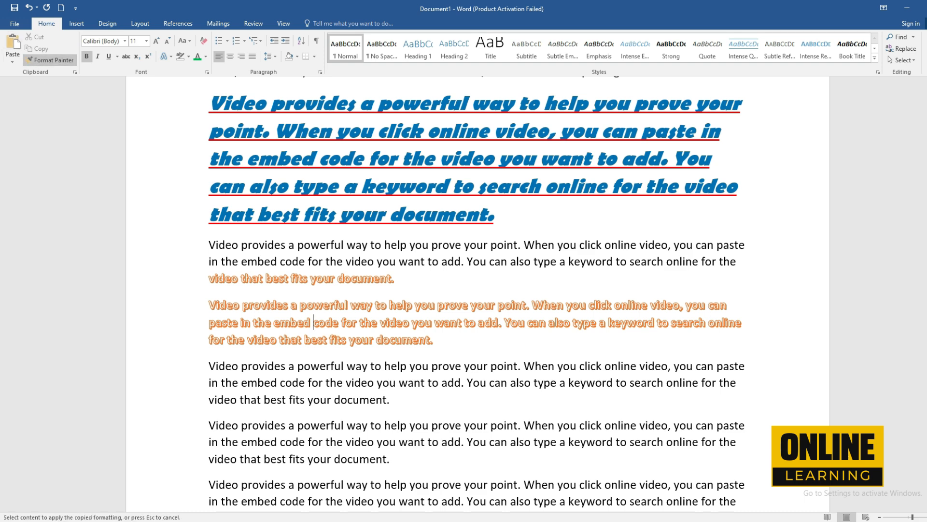
pyautogui.moveTo(135, 214); pyautogui.dragTo(134, 112)
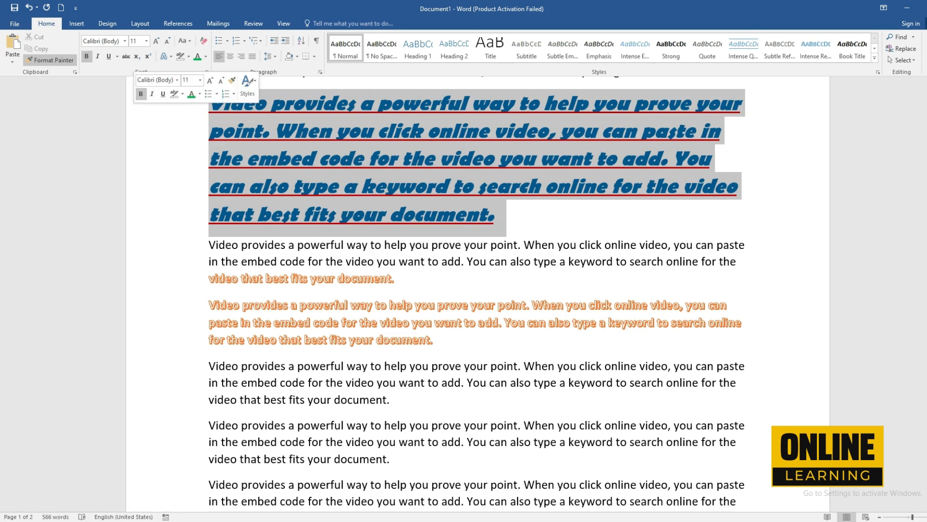
pyautogui.scroll(3, 478, 289)
pyautogui.scroll(3, 478, 289)
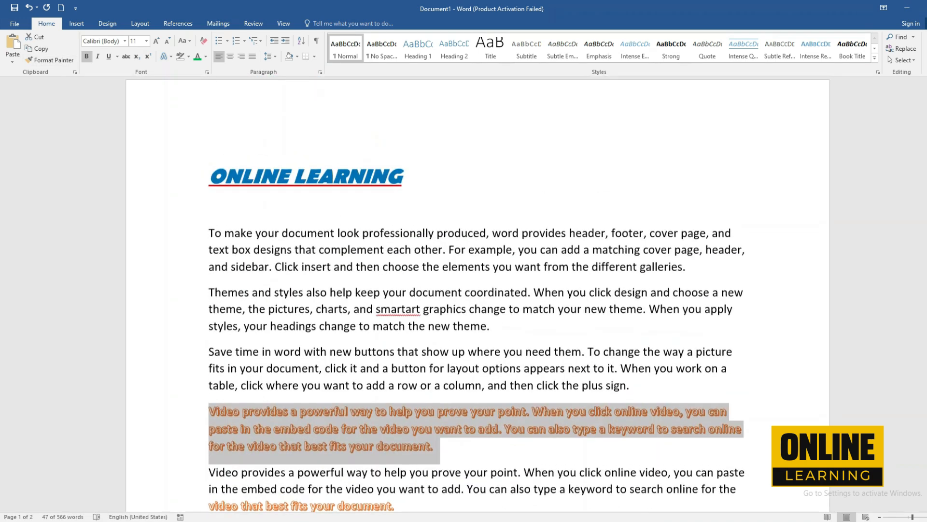
pyautogui.click(356, 278)
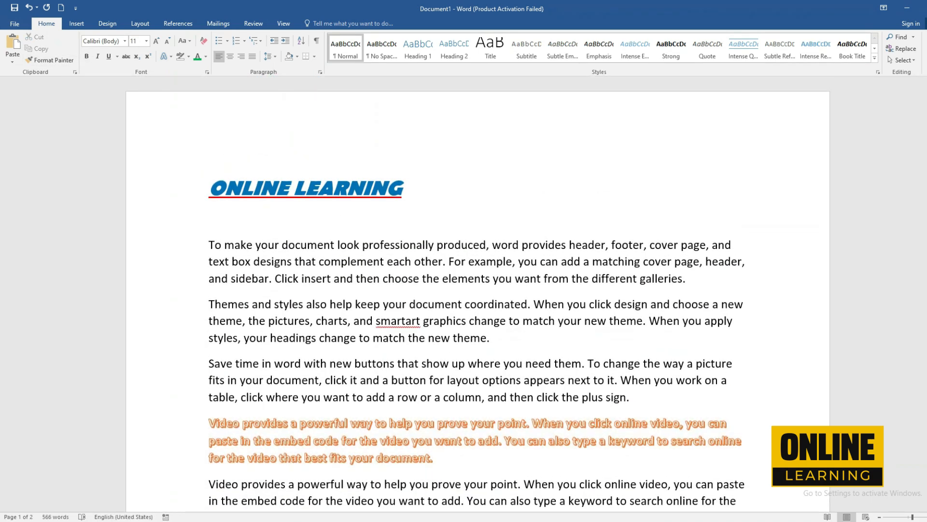
# Step: Use Format Painter to apply the plain formatting of the "To make your document" paragraph to the whole document, including the title
pyautogui.click(308, 245)
pyautogui.click(51, 60)
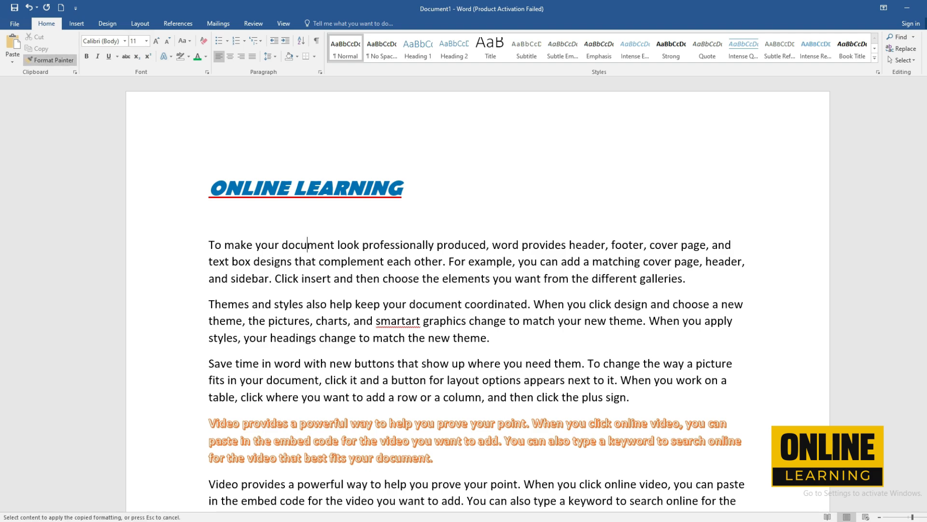
pyautogui.moveTo(202, 189); pyautogui.dragTo(202, 508)
pyautogui.click(531, 230)
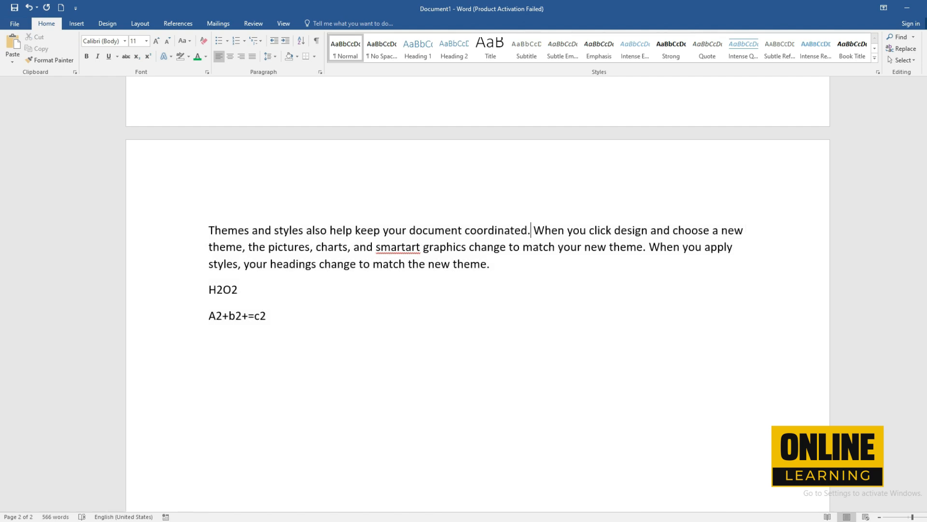
pyautogui.scroll(15, 531, 231)
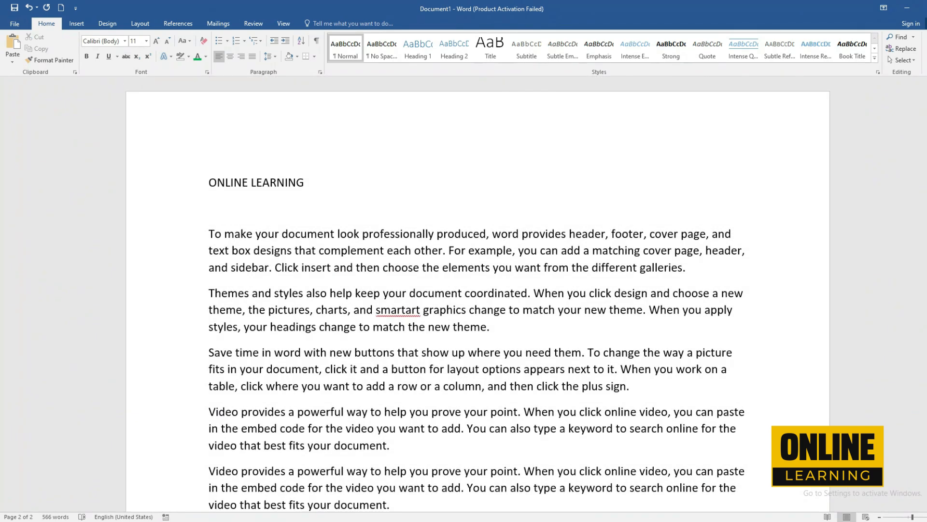